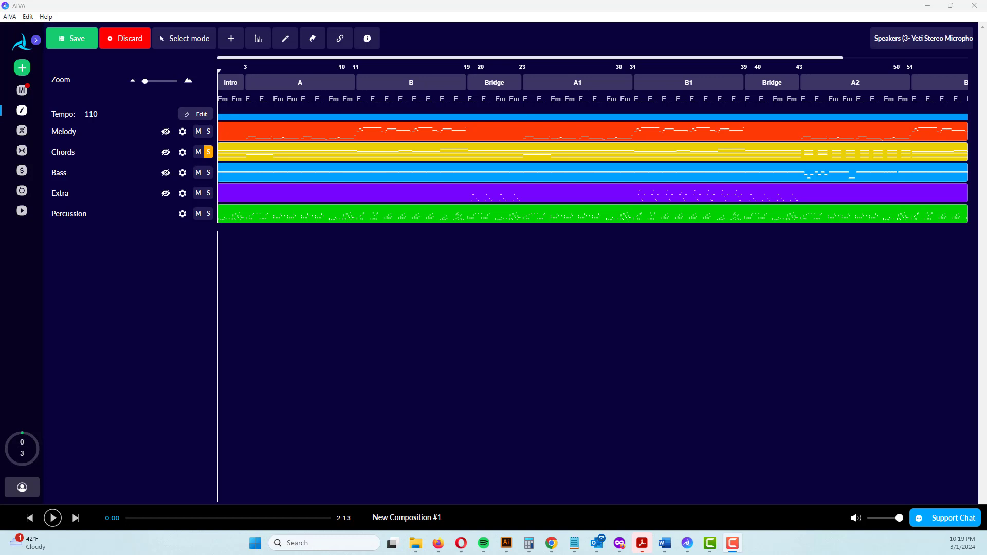
# Play the composition from the beginning, pause it, and move the playhead to the Bridge section after B1
pyautogui.click(52, 518)
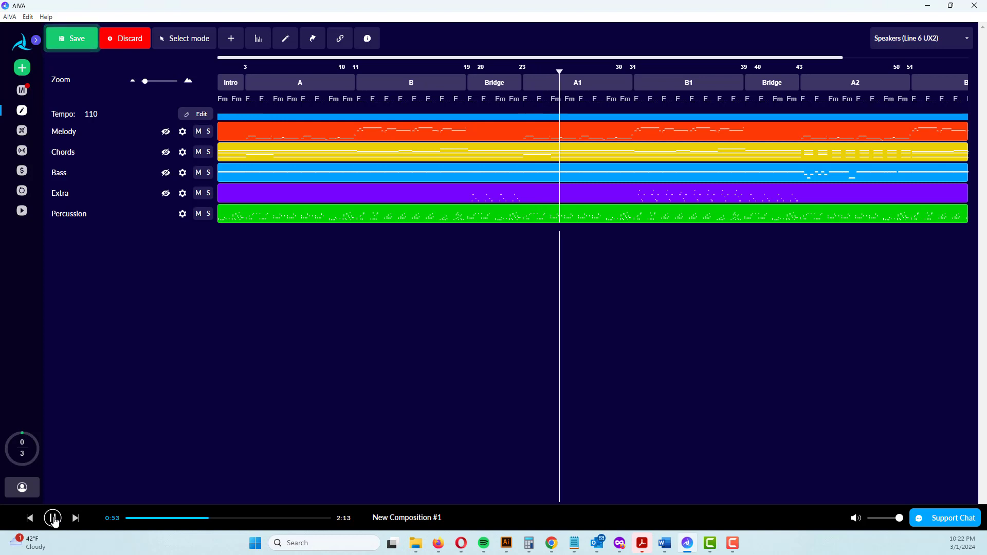
pyautogui.click(53, 518)
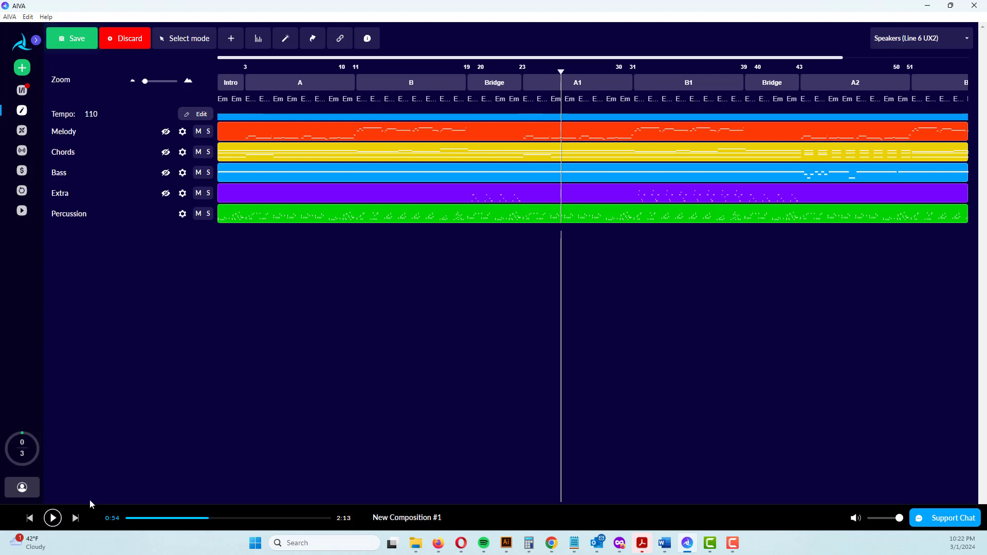
pyautogui.click(575, 72)
pyautogui.moveTo(575, 71); pyautogui.dragTo(772, 80)
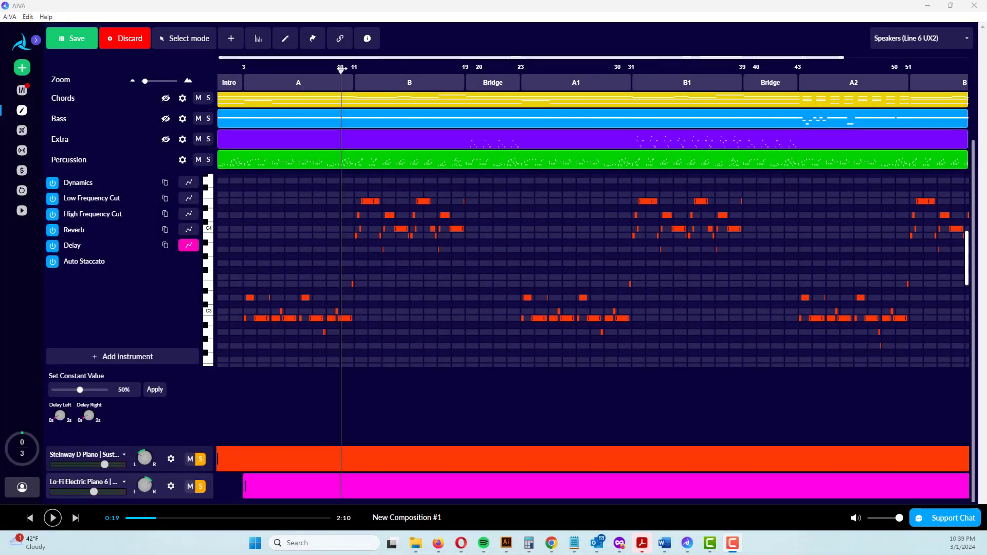
# Position the playhead at the start of section B and reopen the Melody layer in the piano roll with automation settings closed
pyautogui.moveTo(340, 68)
pyautogui.mouseDown()
pyautogui.moveTo(352, 68)
pyautogui.moveTo(332, 68)
pyautogui.moveTo(351, 70)
pyautogui.mouseUp()
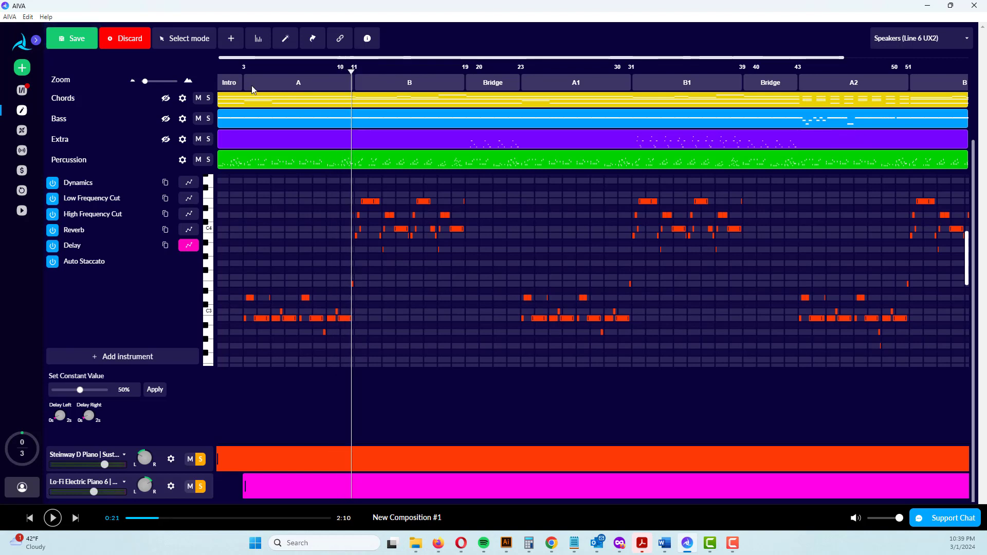
pyautogui.scroll(2, 226, 161)
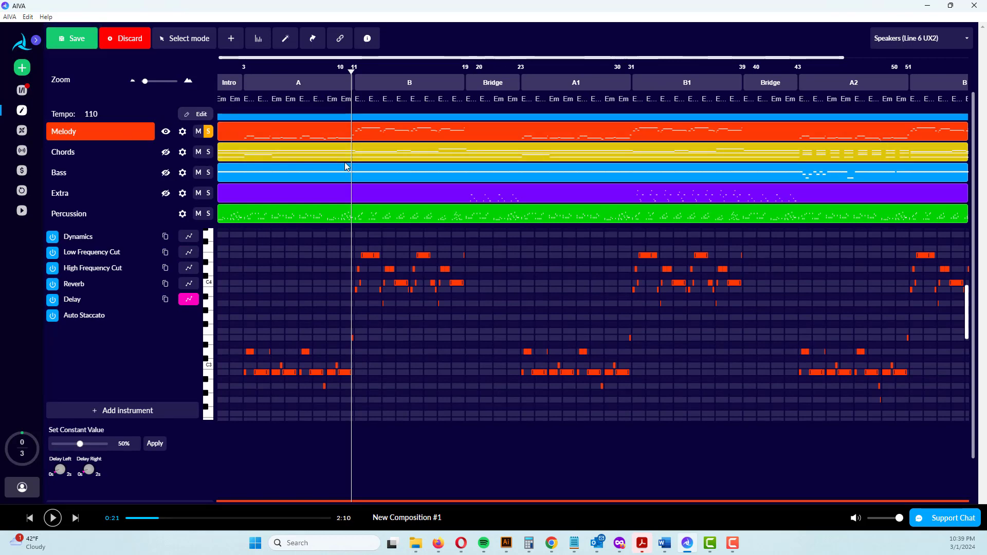
pyautogui.scroll(-2, 346, 165)
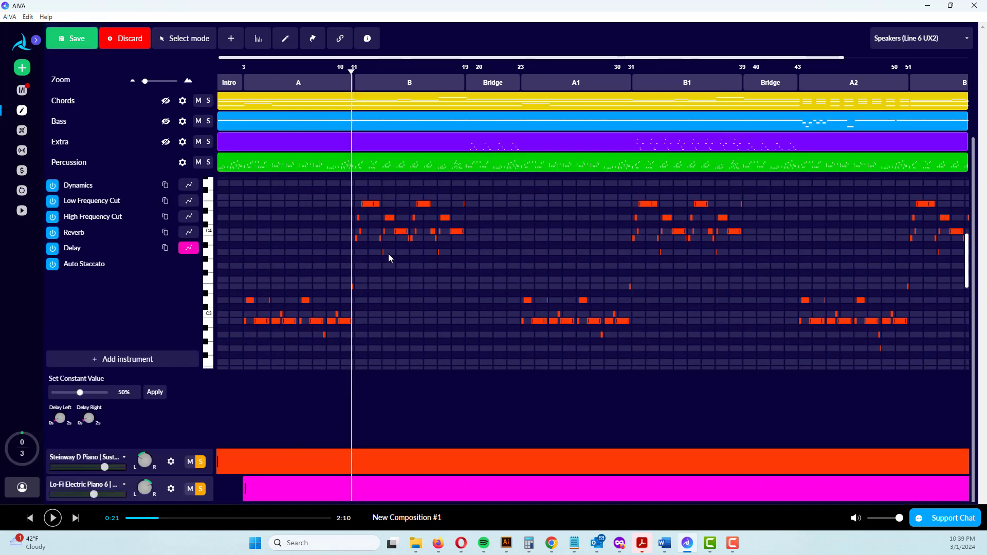
pyautogui.scroll(2, 261, 254)
pyautogui.click(166, 133)
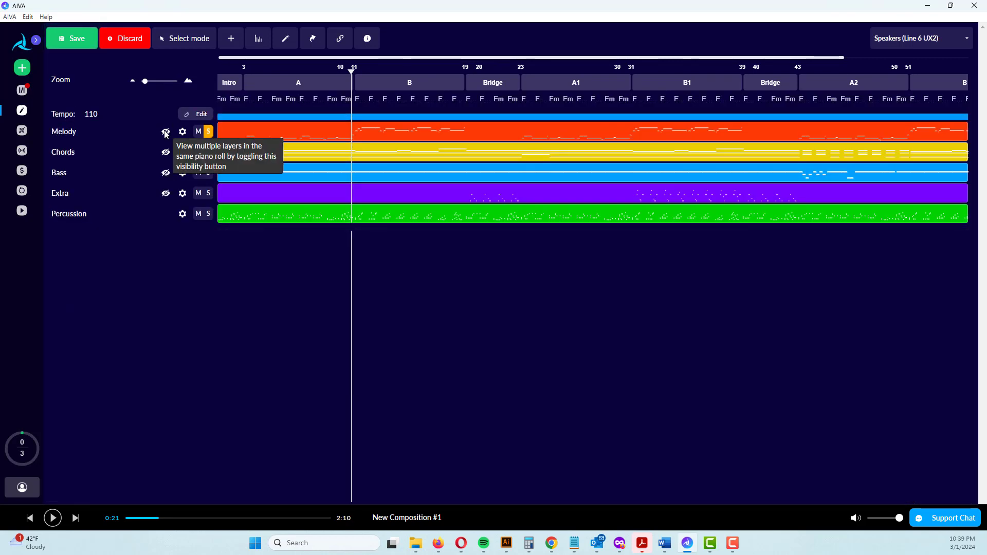
pyautogui.click(166, 133)
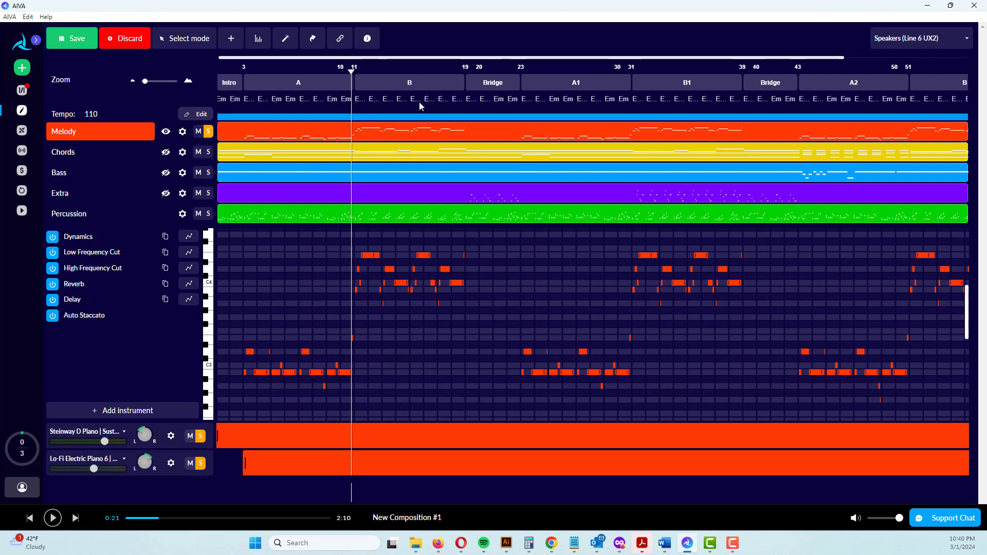
# Start playback of the soloed Melody and copy its Reverb automation to all other layers
pyautogui.press('space')
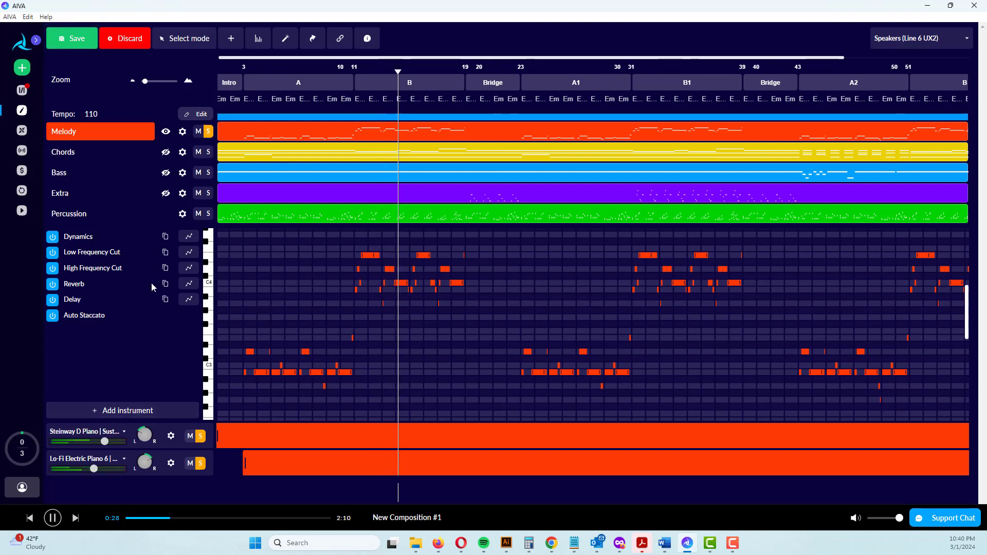
pyautogui.click(164, 283)
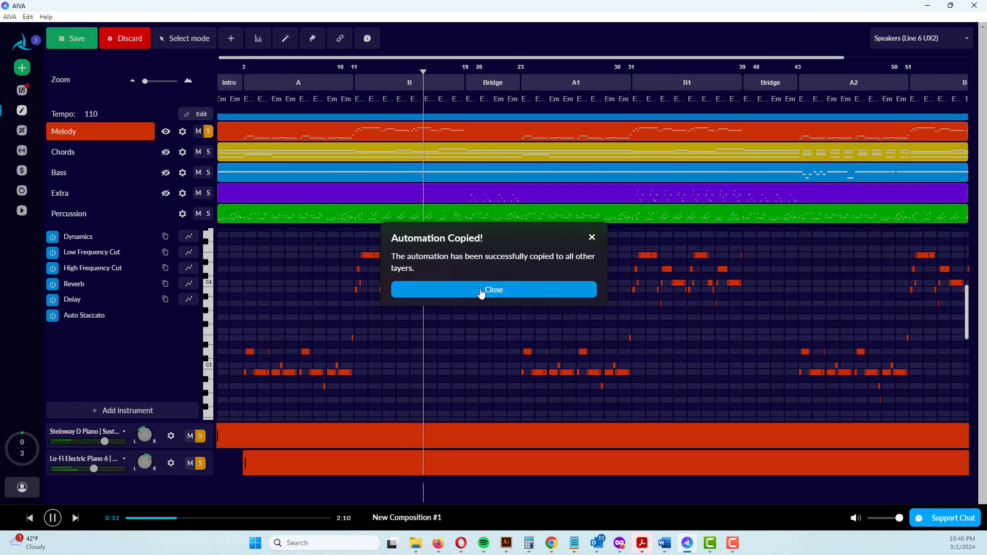
pyautogui.click(481, 291)
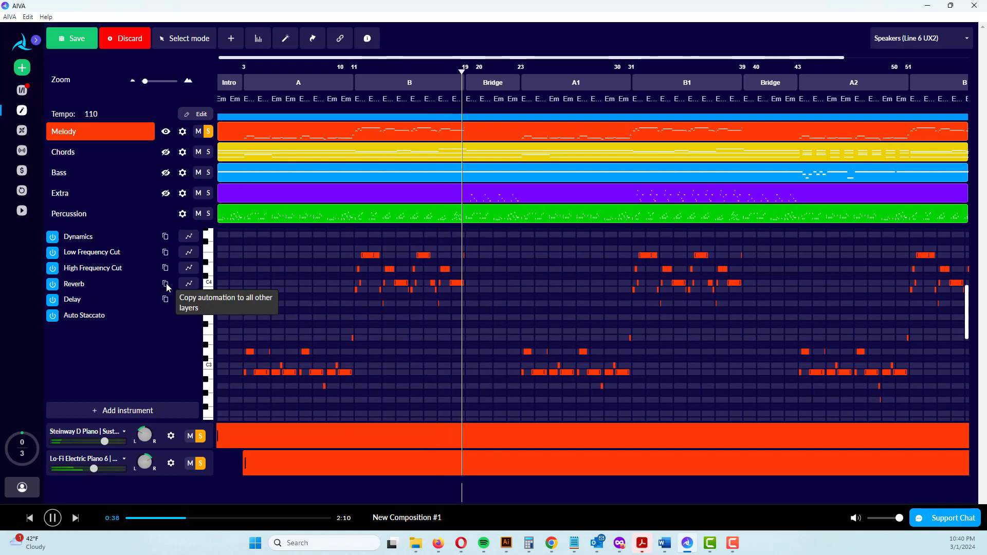
# Set the Melody's Reverb room type to Dreamverb and apply a constant value of 26% while playing section B
pyautogui.click(187, 285)
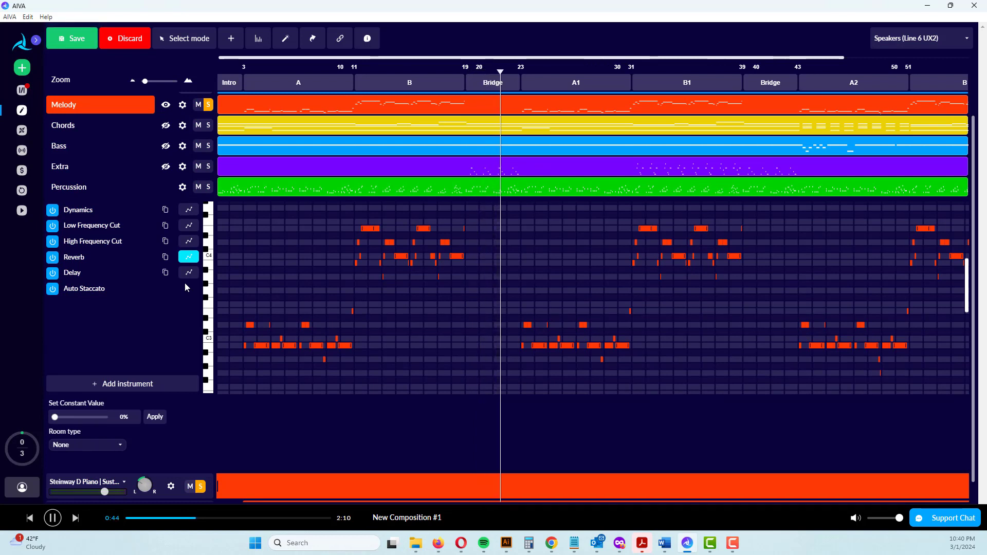
pyautogui.press('space')
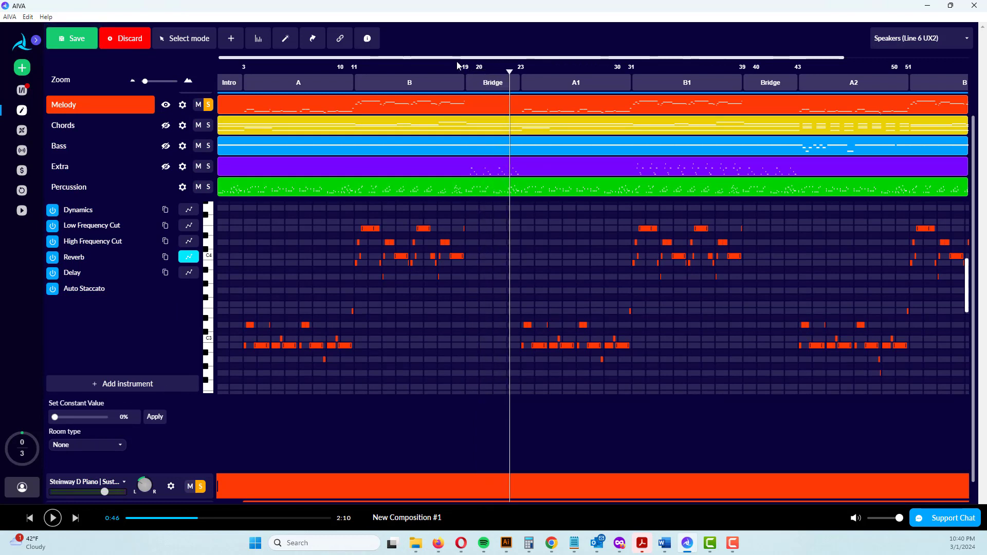
pyautogui.moveTo(508, 70); pyautogui.dragTo(399, 85)
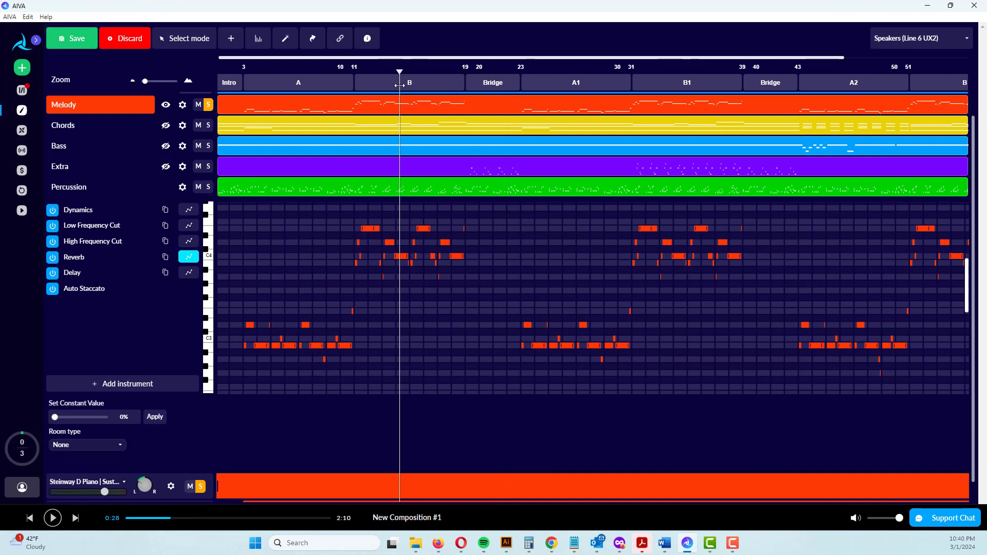
pyautogui.press('space')
pyautogui.click(101, 444)
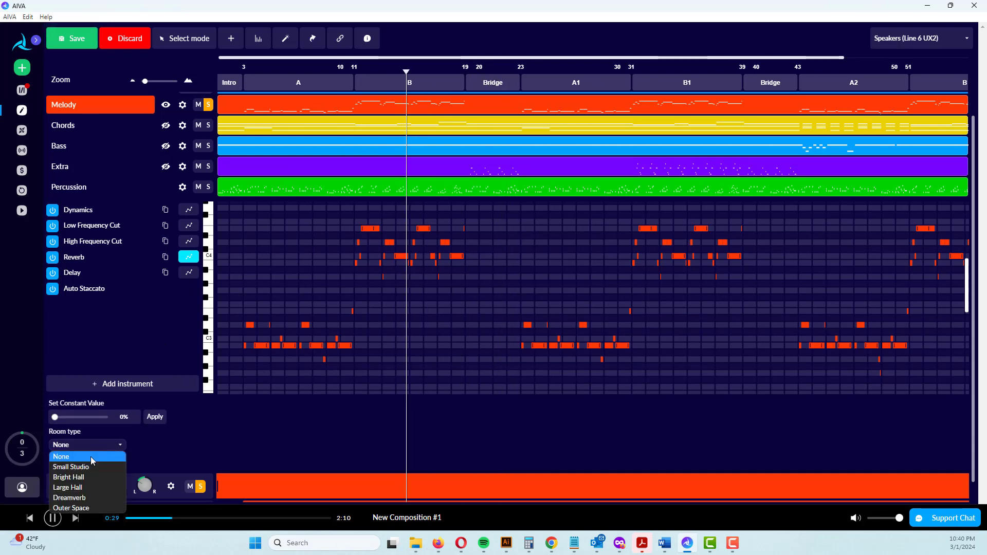
pyautogui.click(82, 498)
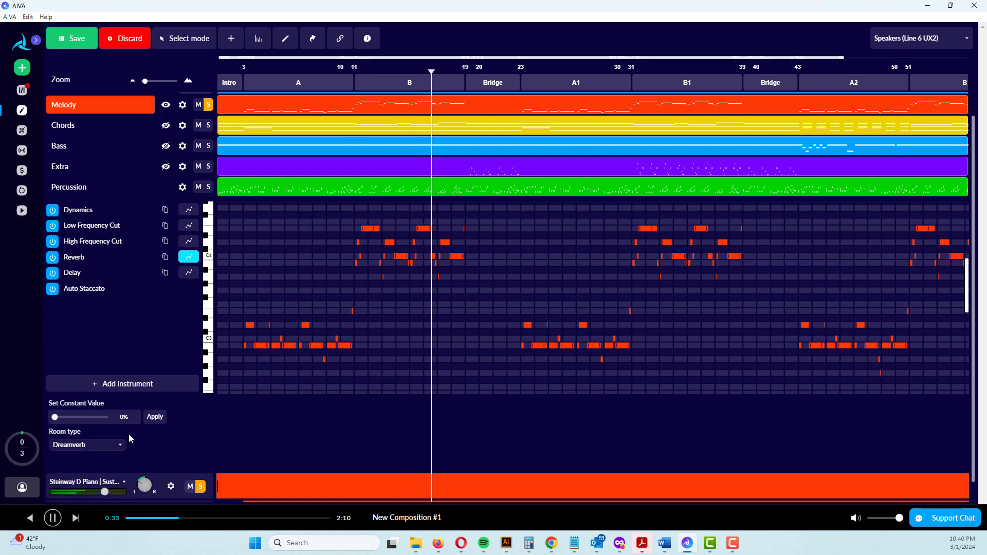
pyautogui.moveTo(55, 417); pyautogui.dragTo(67, 418)
pyautogui.click(160, 417)
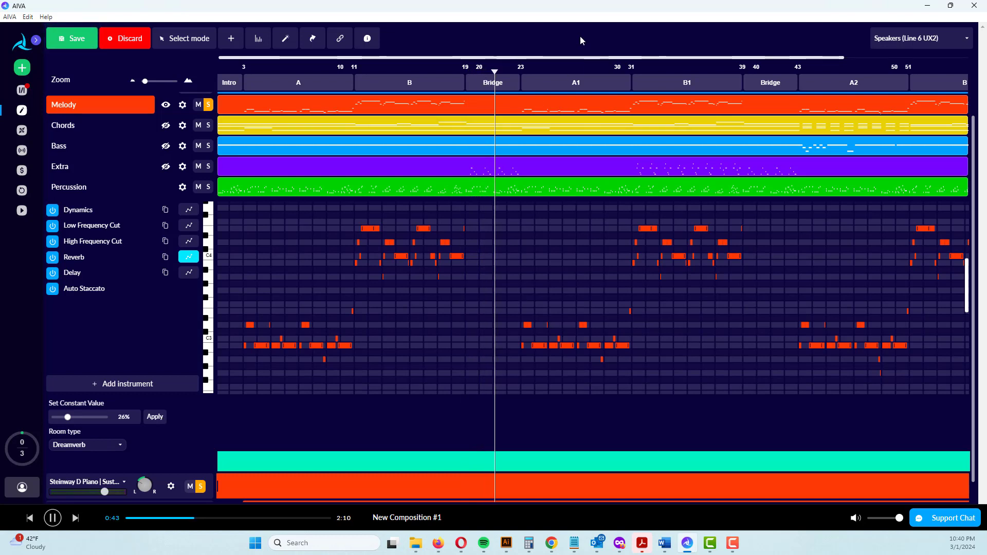
# Listen to the Melody with its reverb from the start of section B1, and stop playback
pyautogui.press('space')
pyautogui.moveTo(497, 73); pyautogui.dragTo(631, 73)
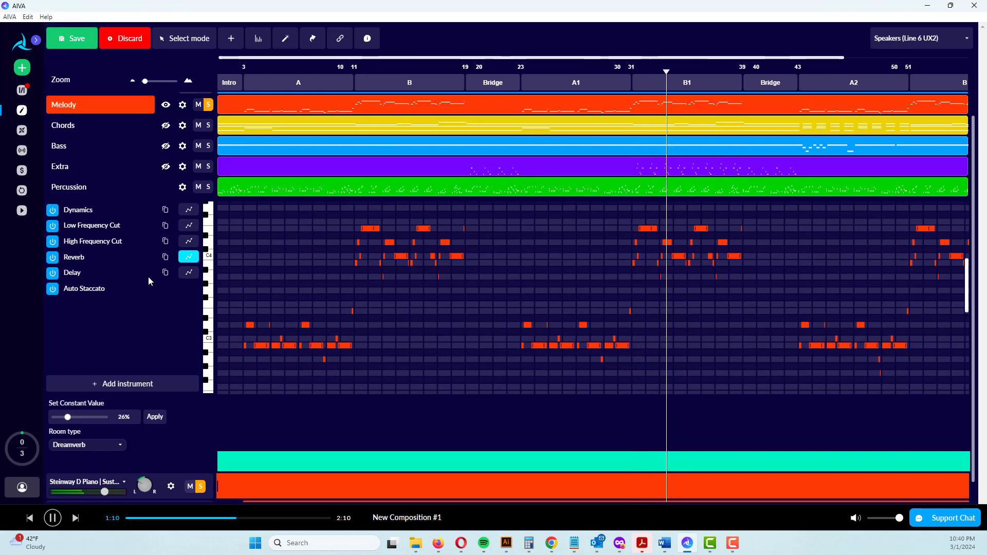
pyautogui.scroll(-1, 160, 395)
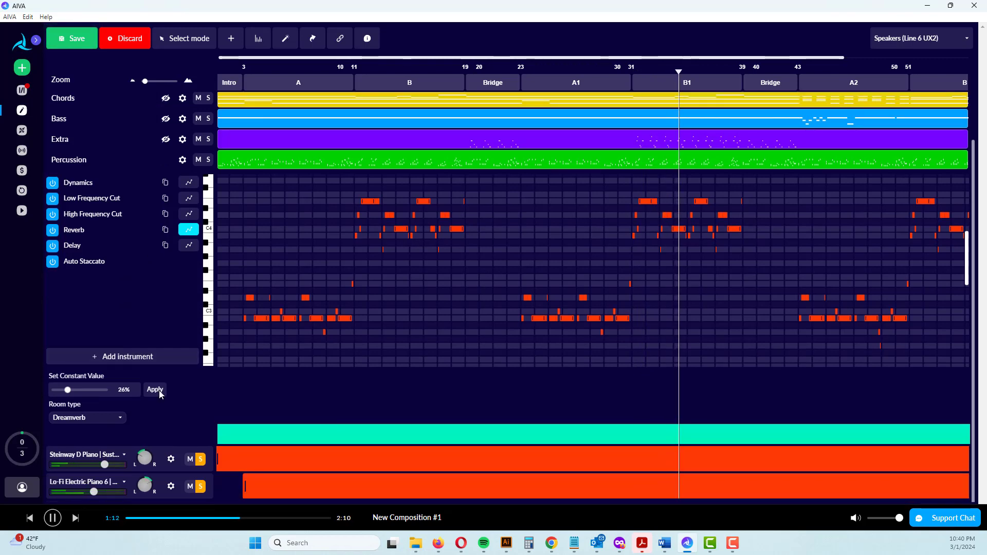
pyautogui.scroll(2, 160, 393)
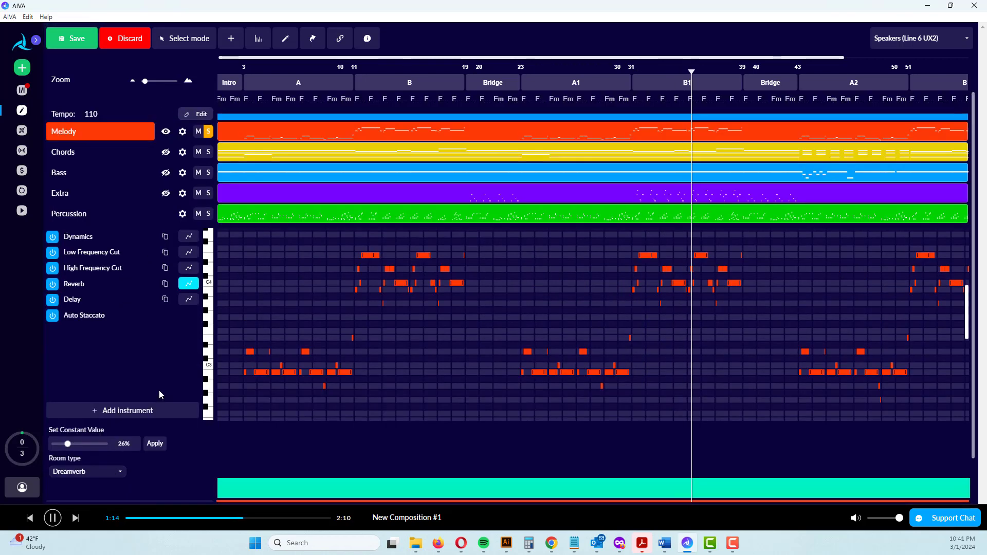
pyautogui.press('space')
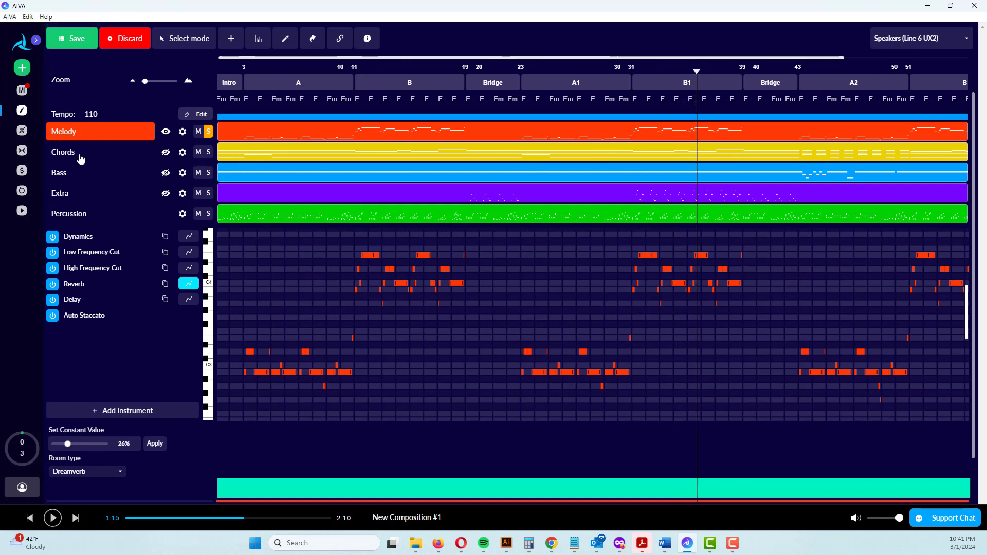
# Solo the Percussion layer instead of Melody and open it to examine its Chillstep Kit 2 pattern during playback
pyautogui.click(208, 131)
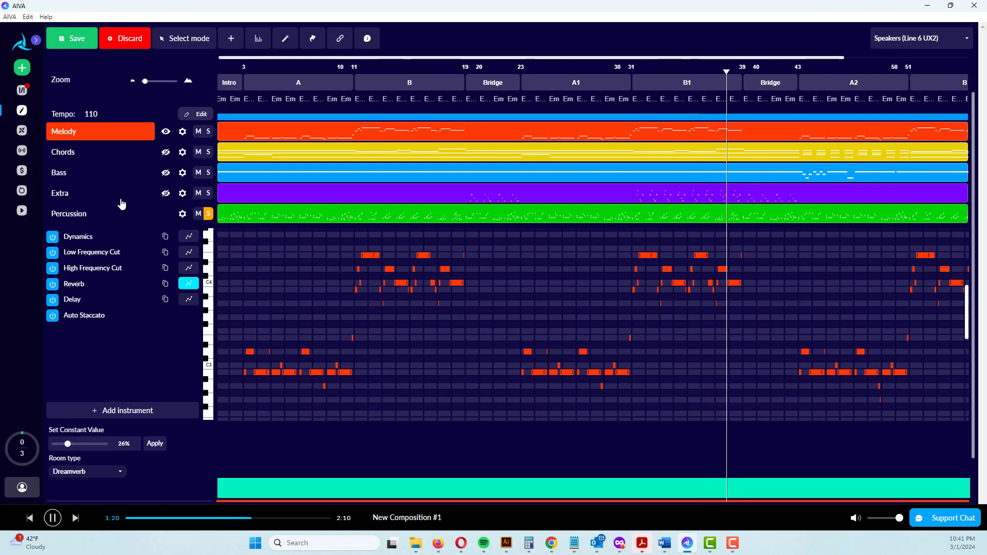
pyautogui.click(71, 218)
pyautogui.scroll(-1, 129, 371)
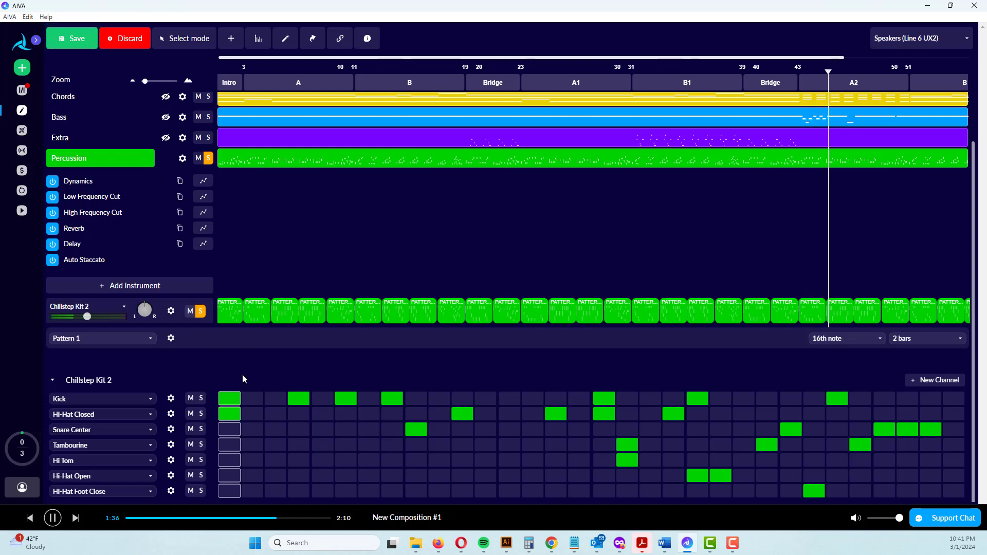
pyautogui.press('space')
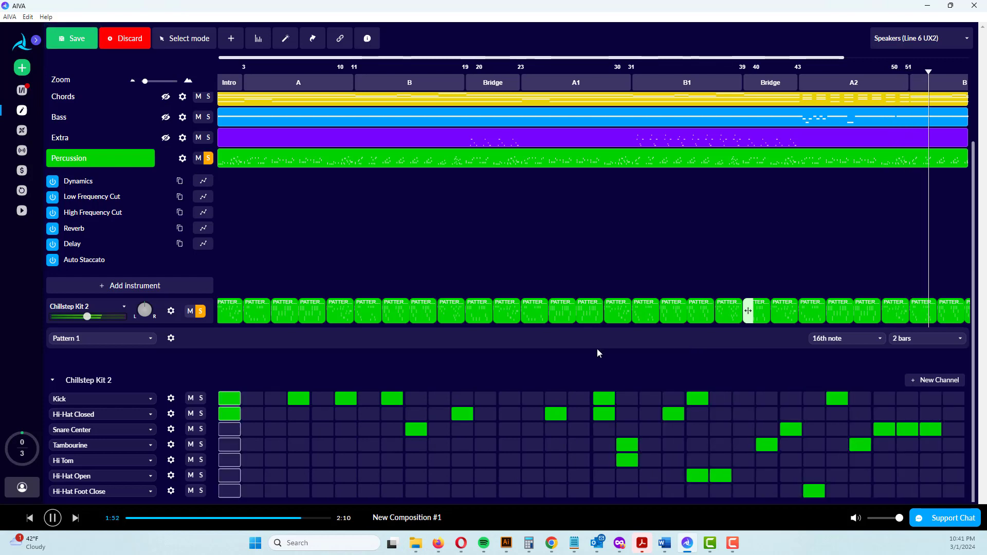
pyautogui.click(150, 339)
pyautogui.click(149, 343)
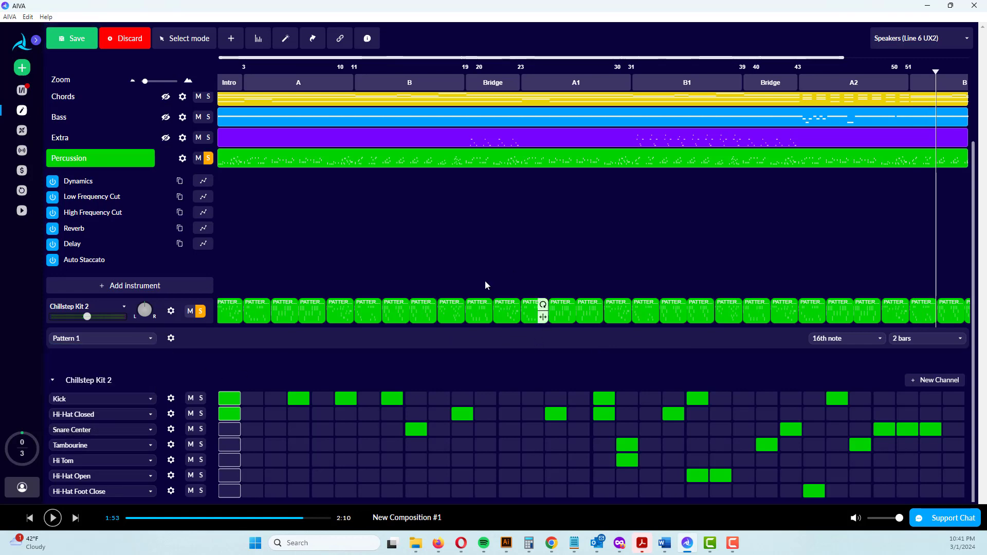
# Open the Bass layer, play from the beginning, and solo Bass instead of Percussion
pyautogui.scroll(1, 463, 336)
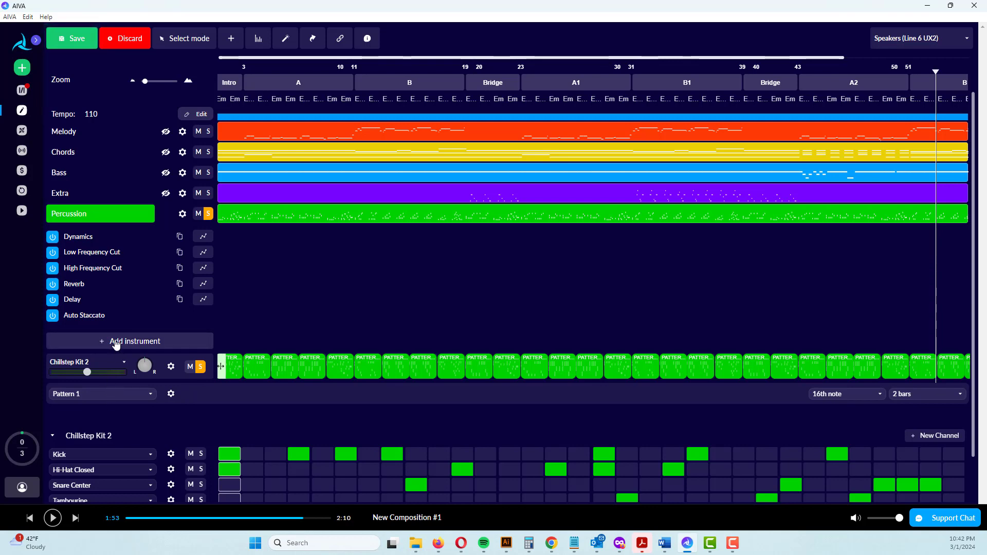
pyautogui.click(80, 176)
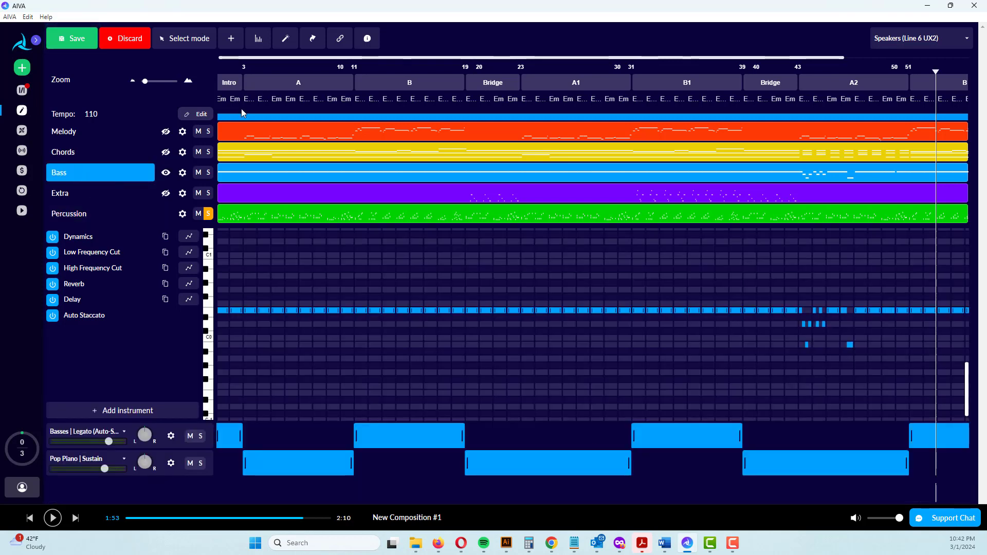
pyautogui.moveTo(935, 72); pyautogui.dragTo(109, 169)
pyautogui.press('space')
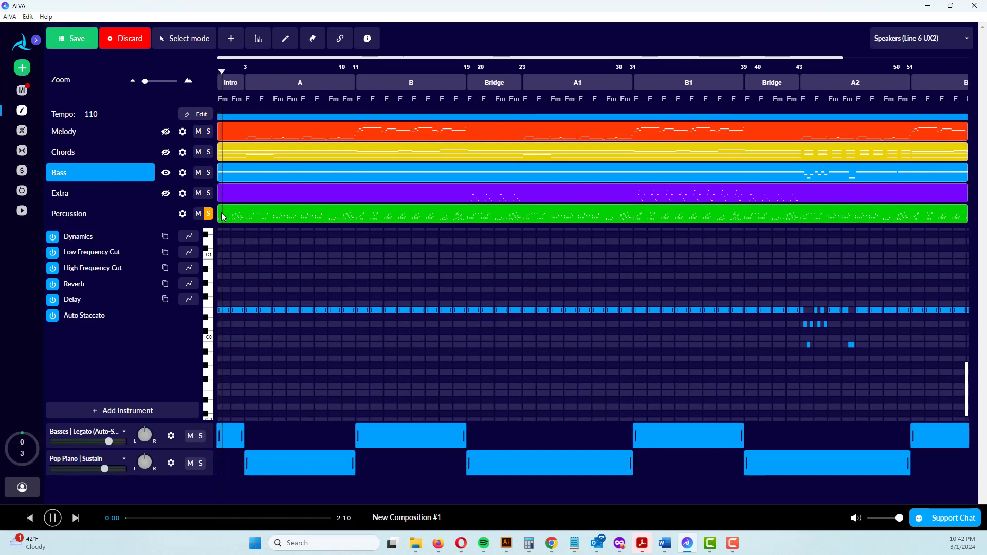
pyautogui.click(209, 174)
pyautogui.click(209, 214)
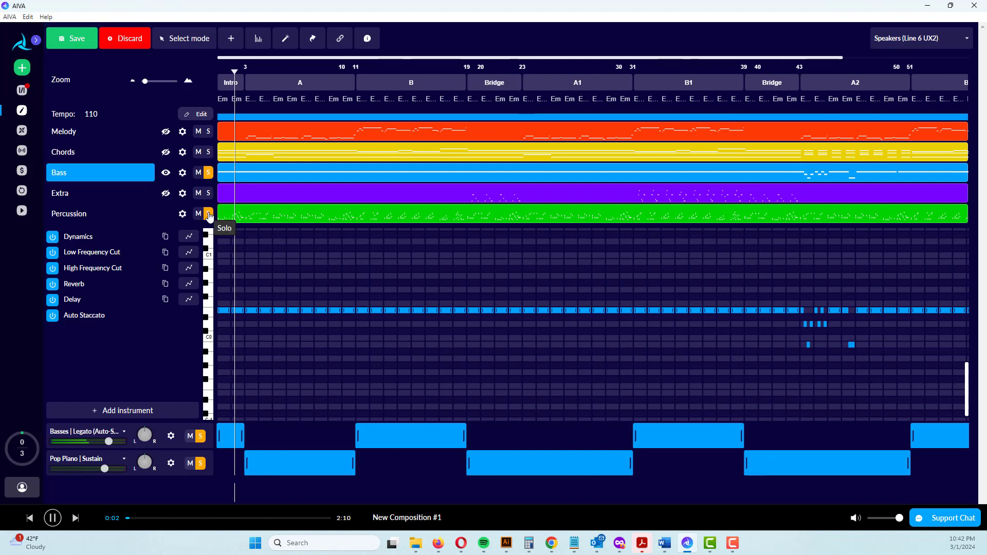
pyautogui.click(208, 214)
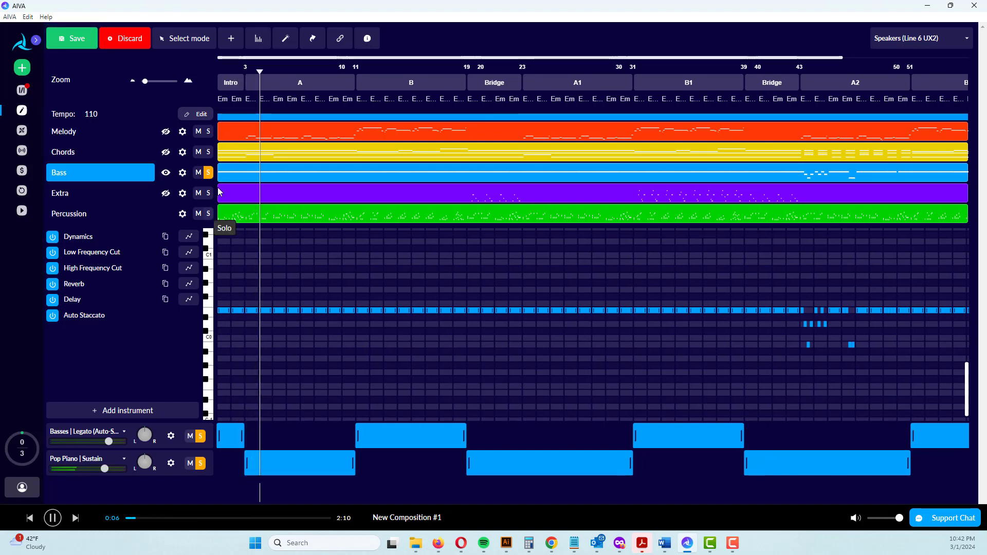
pyautogui.click(209, 215)
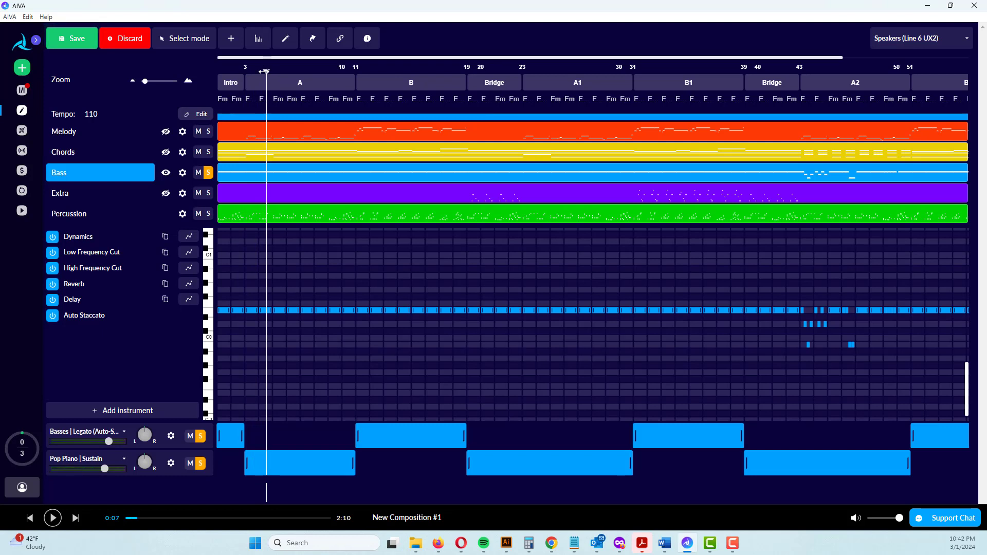
# Replay the soloed Bass layer from the beginning, and again from just before bar 3
pyautogui.moveTo(258, 72); pyautogui.dragTo(200, 76)
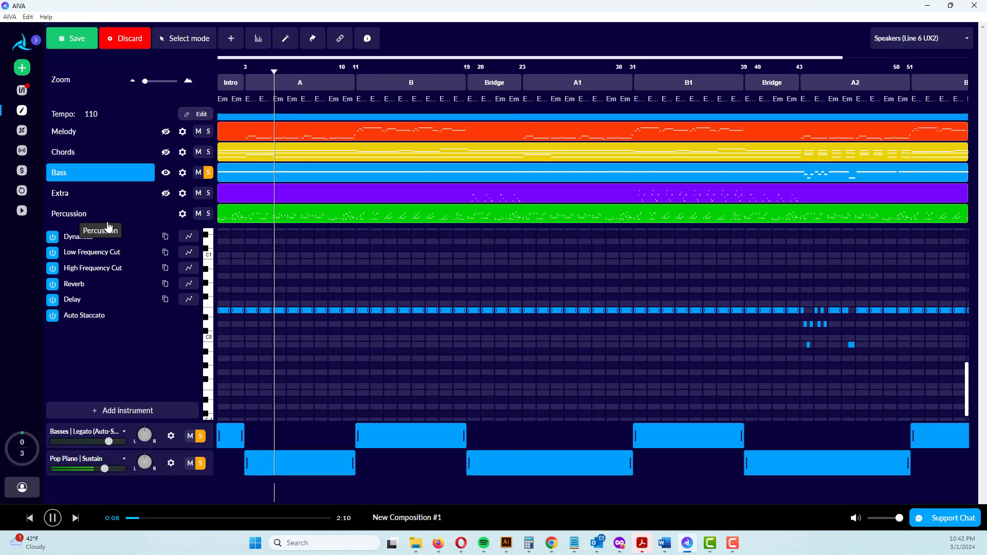
pyautogui.press('space')
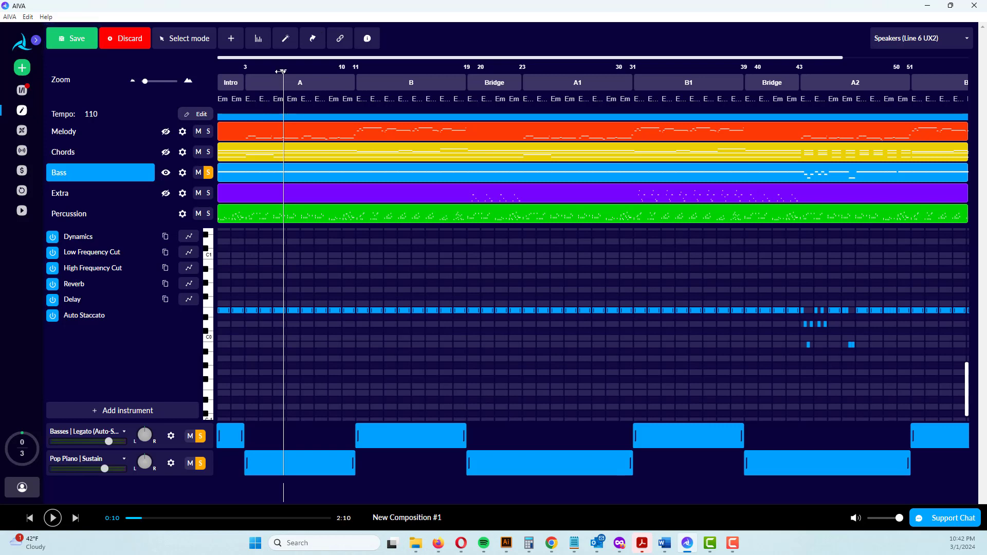
pyautogui.moveTo(280, 71); pyautogui.dragTo(242, 70)
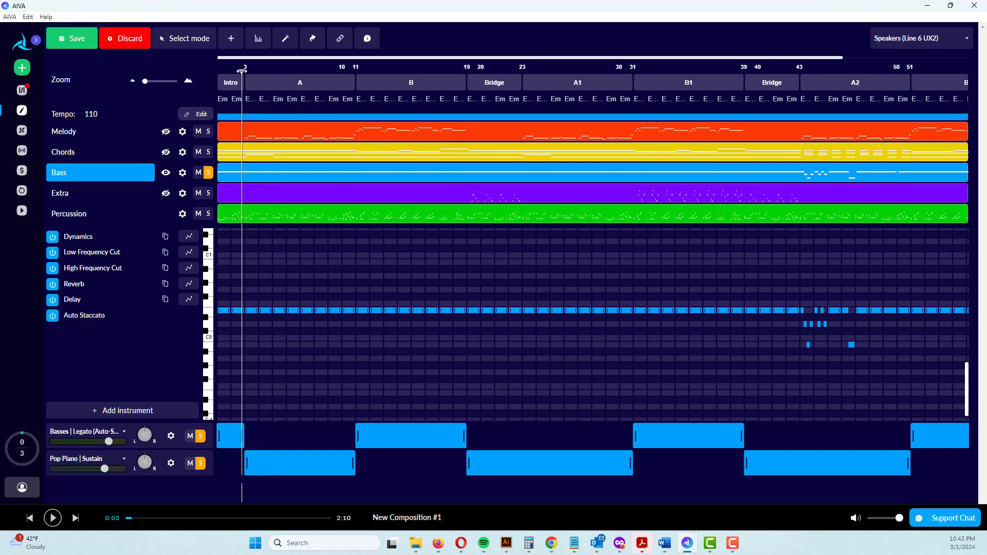
pyautogui.press('space')
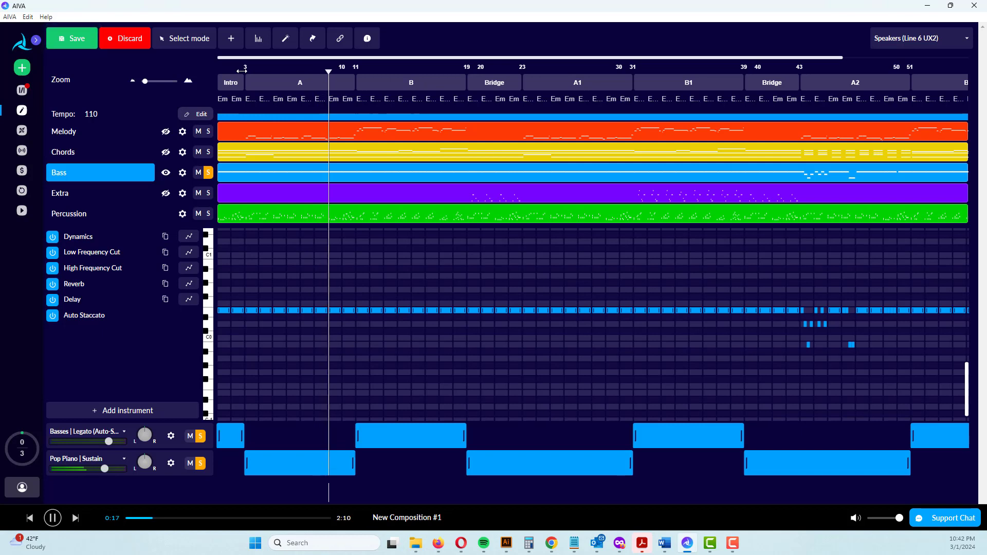
# Stop playback and apply a constant 18% Dreamverb reverb to the Bass layer
pyautogui.press('space')
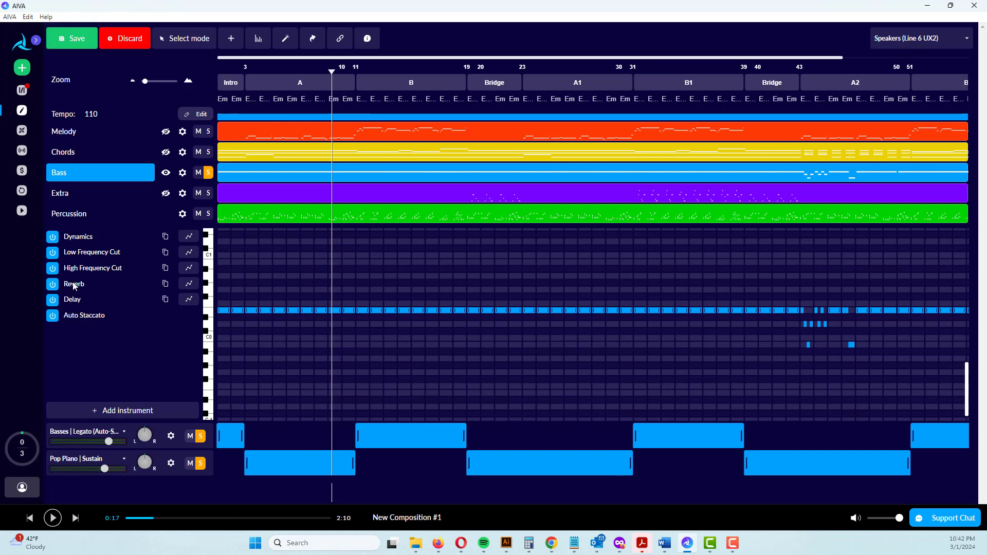
pyautogui.click(190, 285)
pyautogui.scroll(-1, 151, 380)
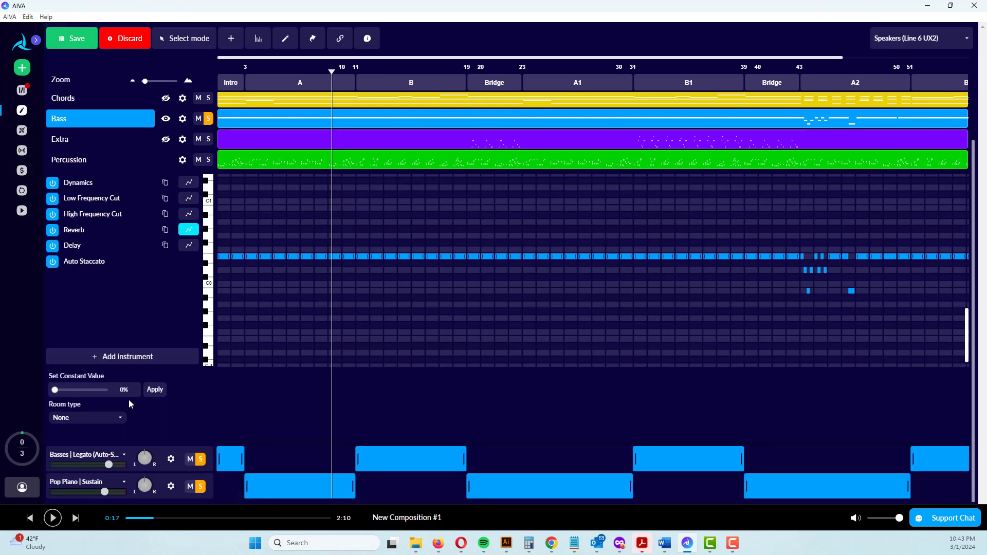
pyautogui.click(76, 417)
pyautogui.click(71, 471)
pyautogui.click(156, 390)
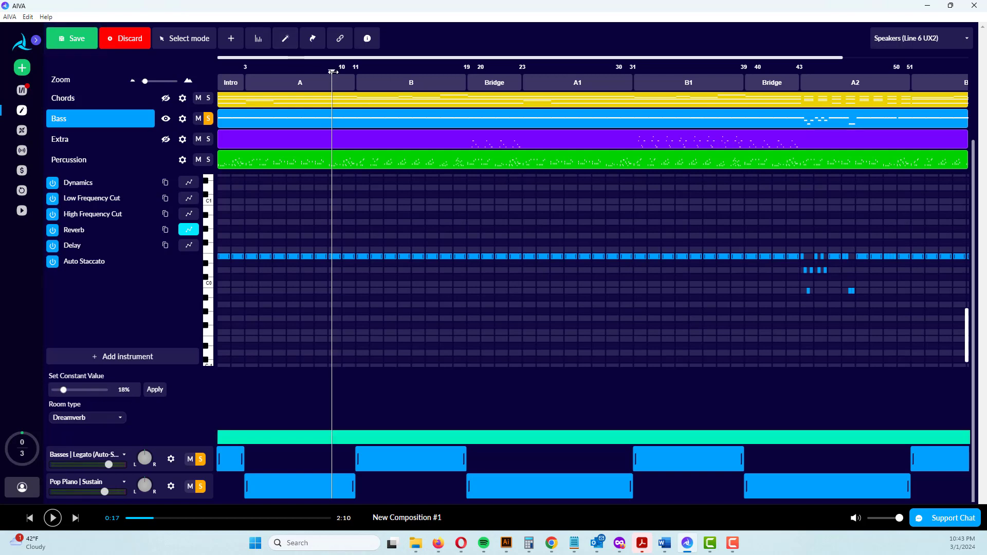
# Replay the soloed Bass from the beginning with its reverb, and slightly raise the Basses Legato instrument's volume
pyautogui.moveTo(333, 71); pyautogui.dragTo(174, 87)
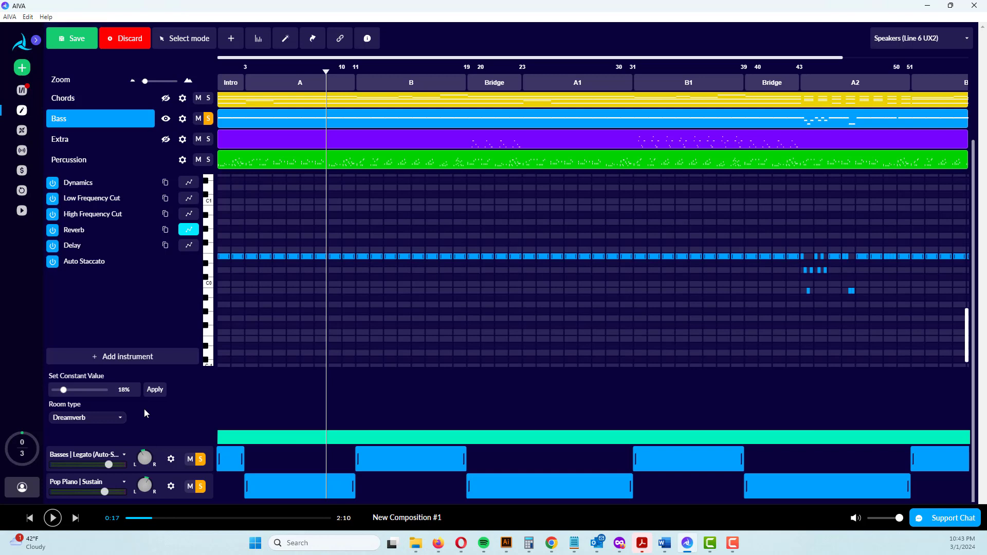
pyautogui.click(114, 465)
pyautogui.moveTo(325, 72); pyautogui.dragTo(204, 90)
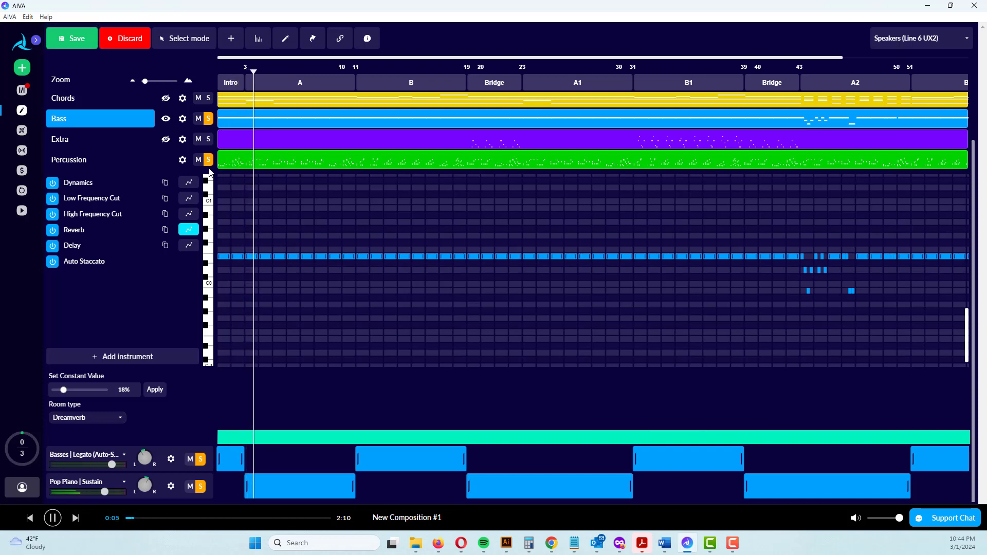
# Listen to the full mix without any solos from the beginning into section A1, and stop playback
pyautogui.press('space')
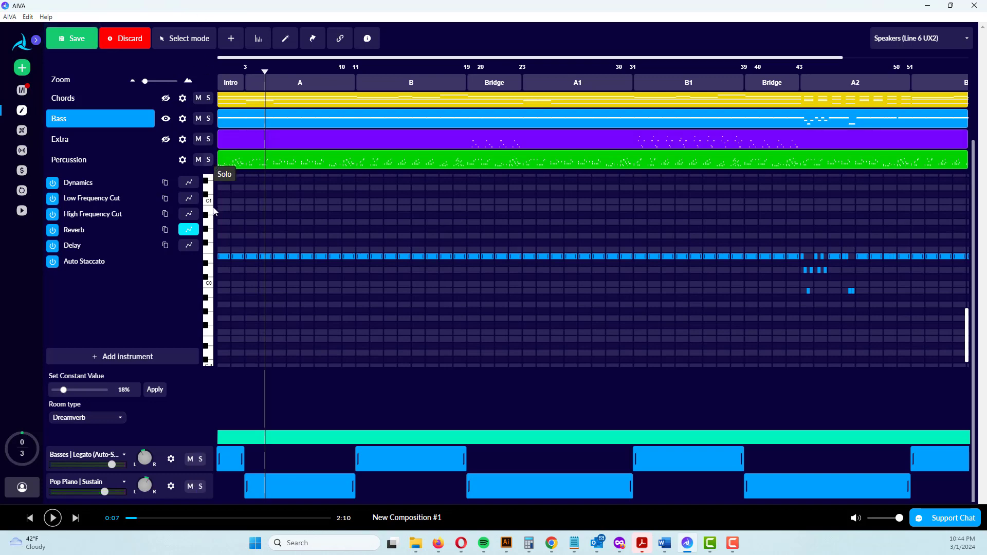
pyautogui.scroll(1, 214, 211)
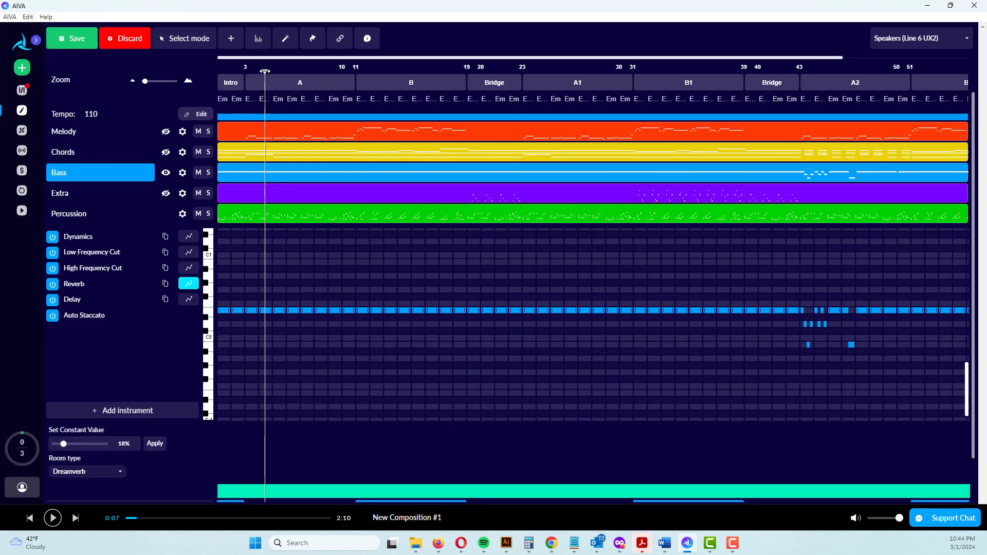
pyautogui.moveTo(264, 71); pyautogui.dragTo(195, 80)
pyautogui.press('space')
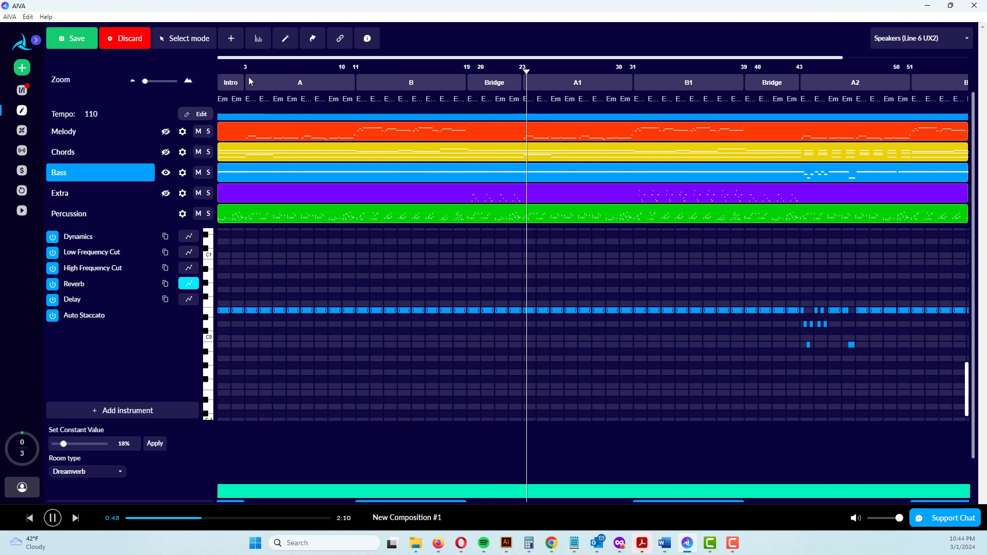
pyautogui.press('space')
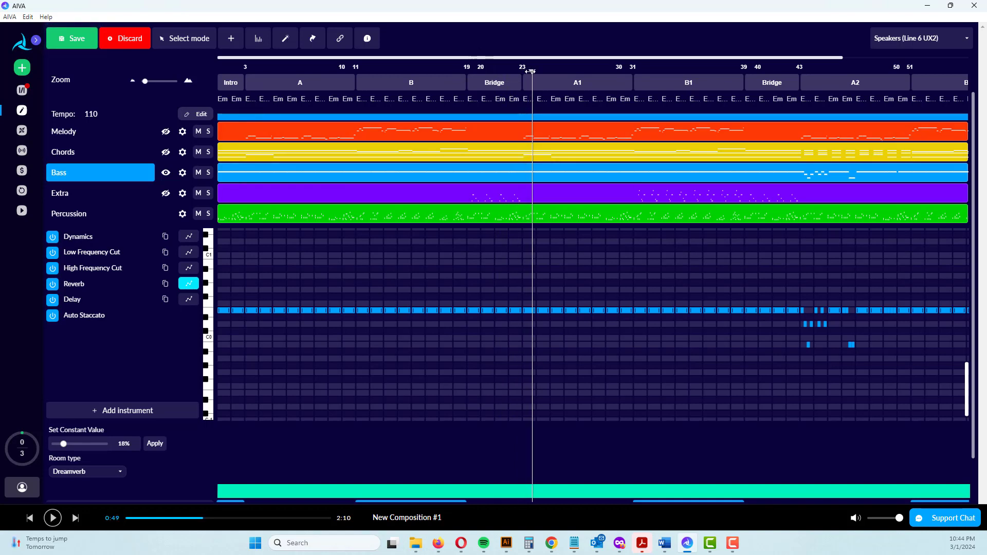
# Play the soloed Extra layer from just before bar 19, open it, and raise the Solo Viola's volume
pyautogui.moveTo(521, 71); pyautogui.dragTo(461, 77)
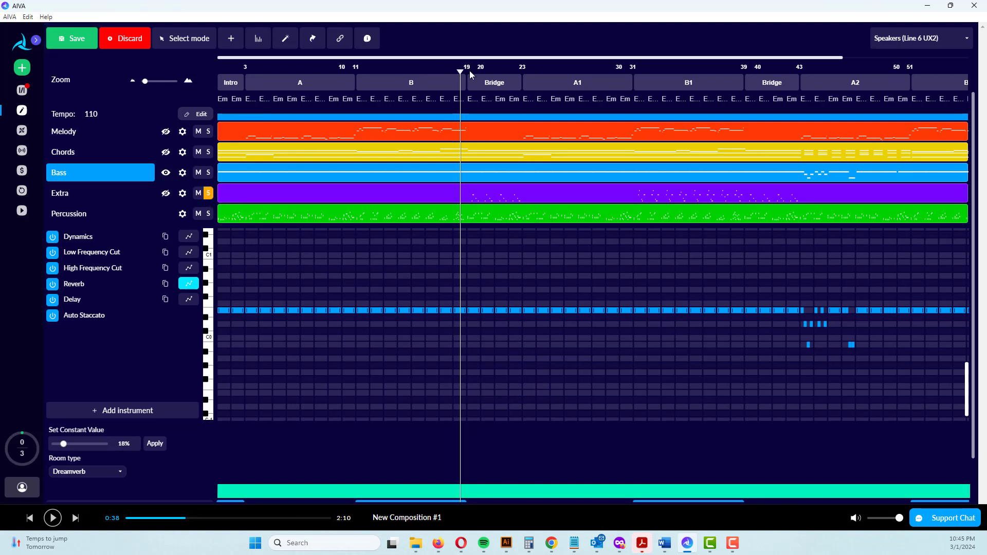
pyautogui.moveTo(463, 72); pyautogui.dragTo(464, 71)
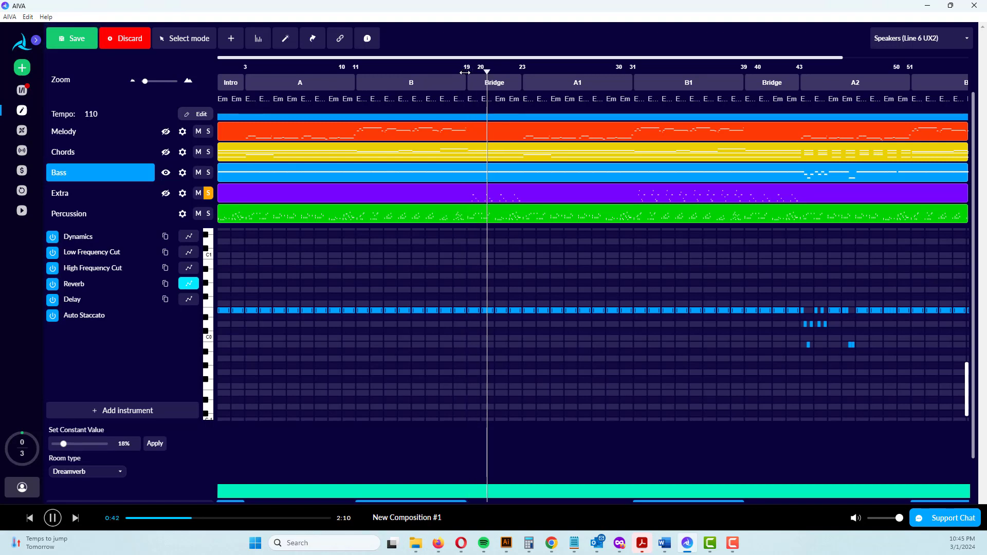
pyautogui.press('space')
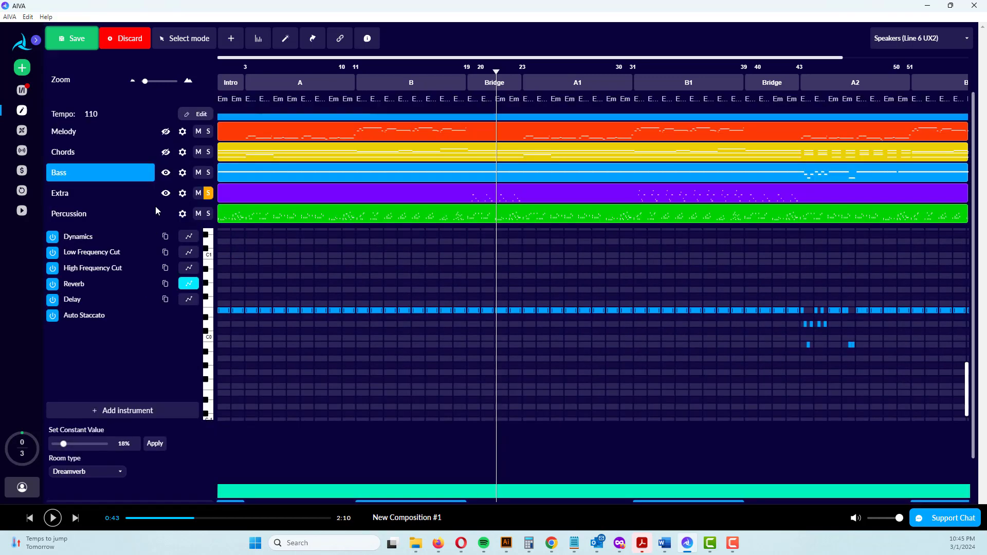
pyautogui.click(166, 194)
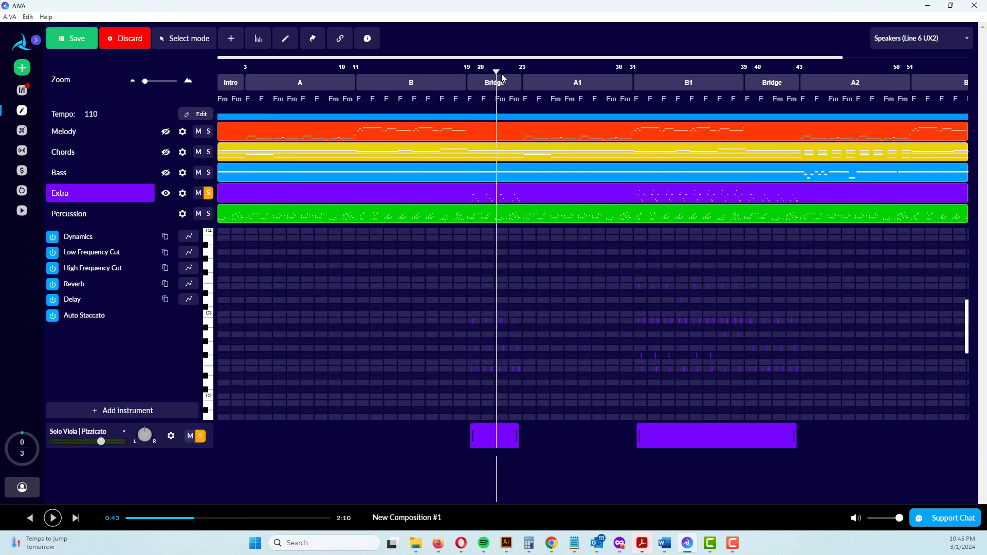
pyautogui.moveTo(502, 76); pyautogui.dragTo(808, 345)
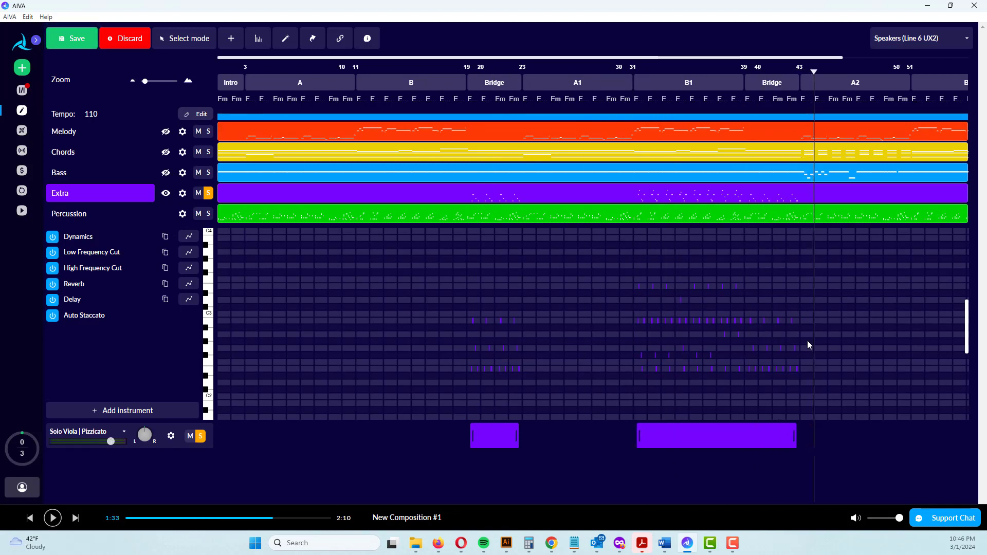
# Copy the Extra layer's section B1 notes into the final B section at bar 51 and nudge them slightly forward in time
pyautogui.moveTo(799, 57); pyautogui.dragTo(894, 57)
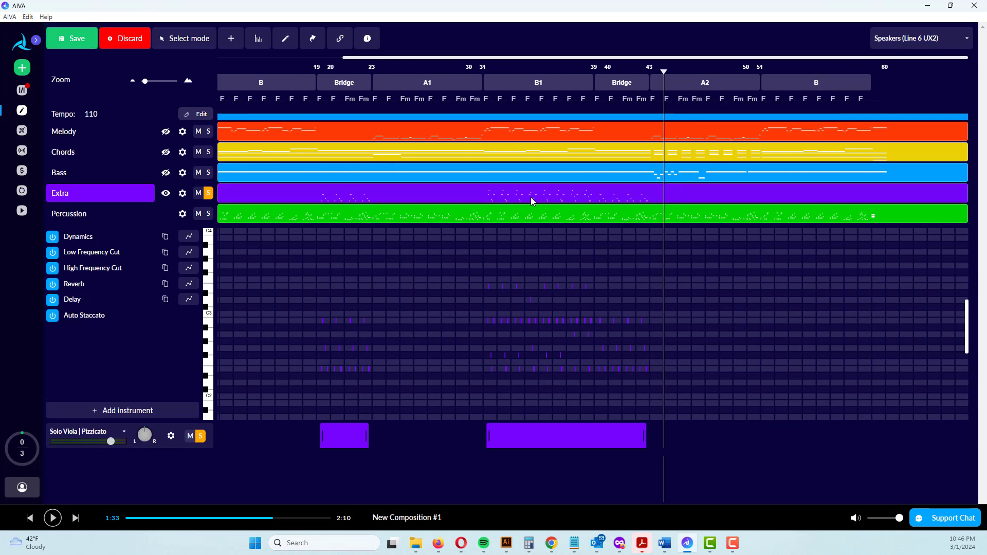
pyautogui.click(587, 373)
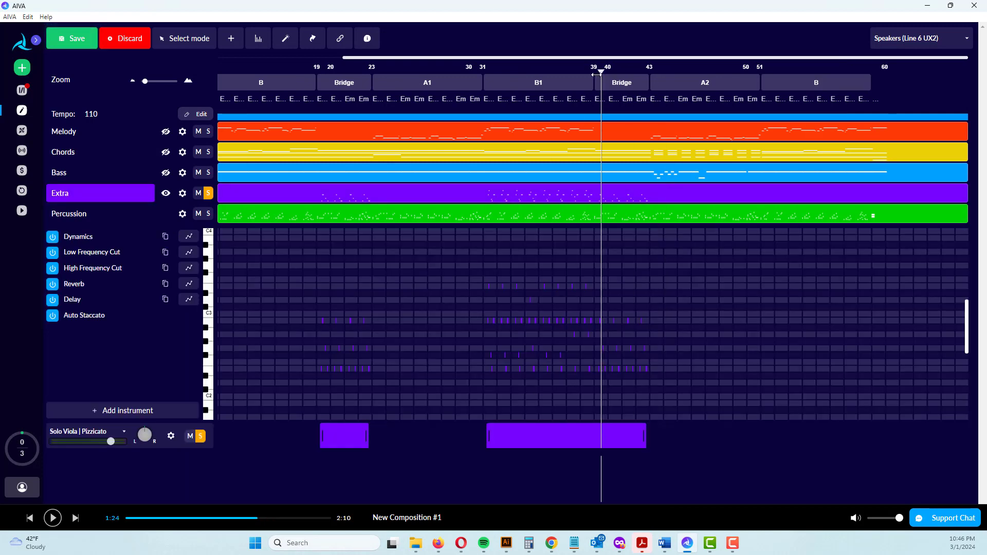
pyautogui.moveTo(587, 371); pyautogui.dragTo(484, 271)
pyautogui.click(762, 330)
pyautogui.hotkey('ctrl', 'v')
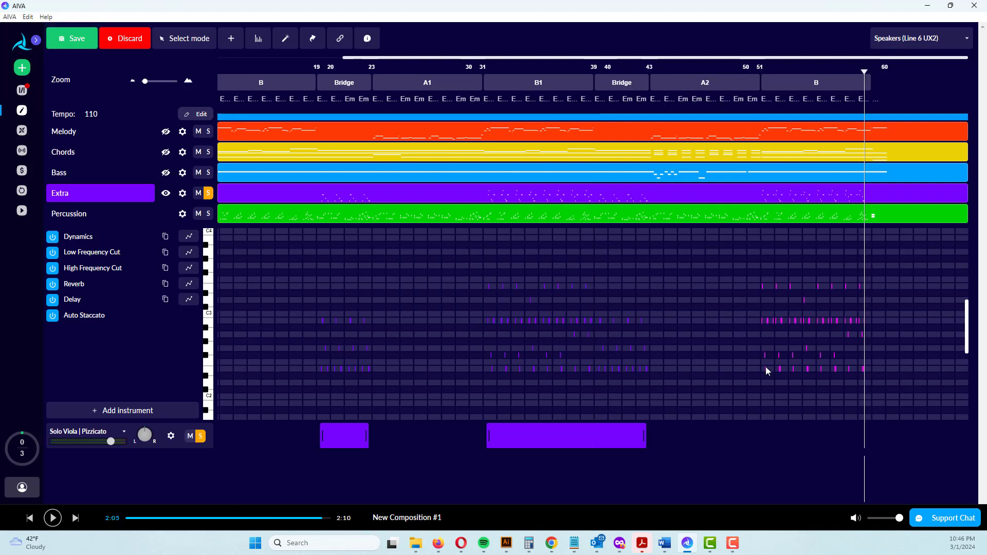
pyautogui.press('Right')
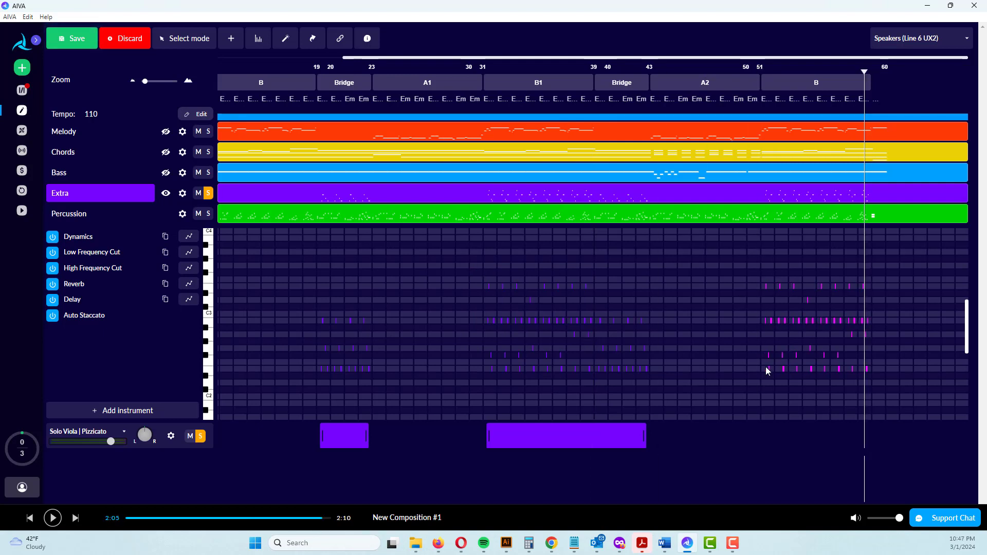
# Unsolo Extra and extend the second Solo Viola region past bar 60 while playing the final B section
pyautogui.press('space')
pyautogui.click(208, 194)
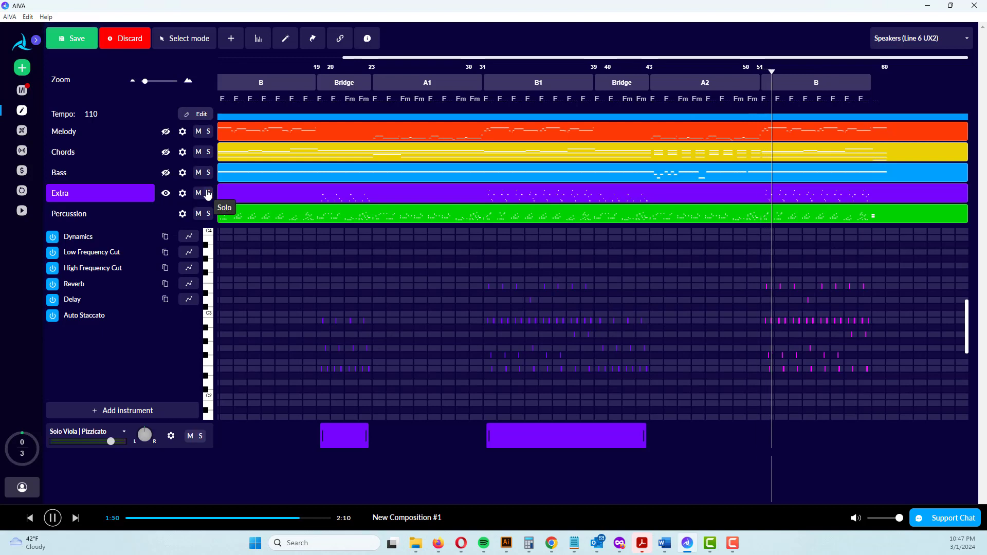
pyautogui.click(516, 439)
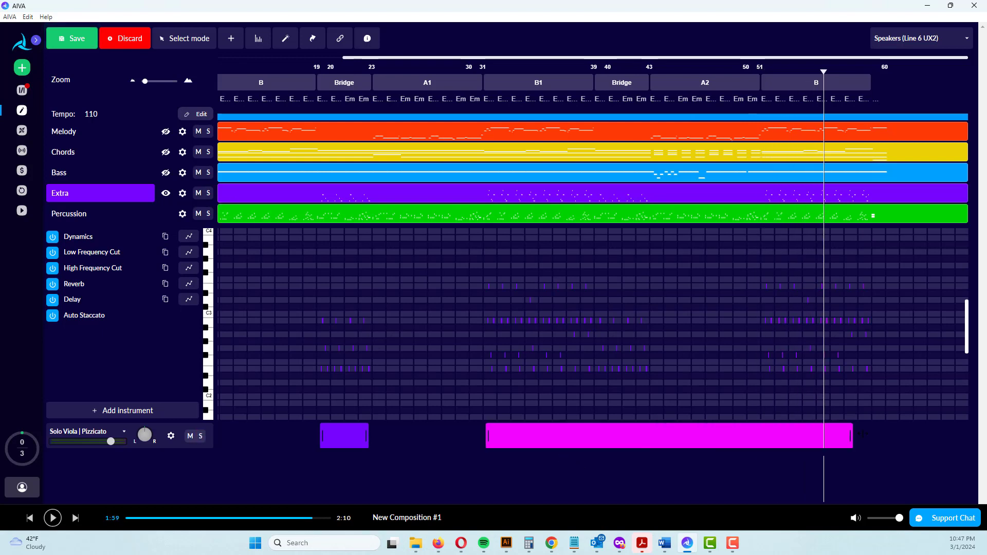
pyautogui.click(762, 83)
pyautogui.press('space')
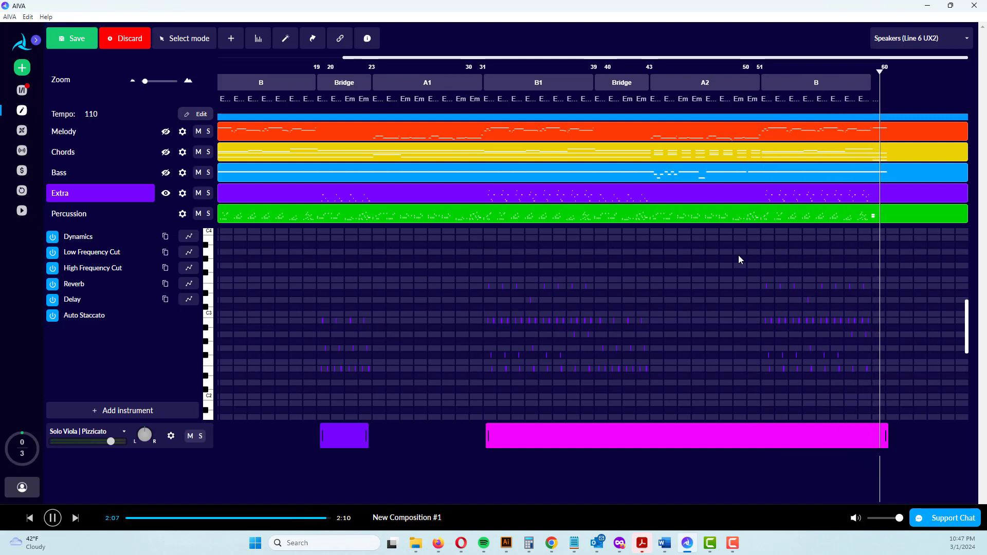
# Replay the mix from the second Bridge into section A2, and open and solo the Bass layer to hear its A2 notes
pyautogui.moveTo(879, 73); pyautogui.dragTo(599, 102)
pyautogui.press('space')
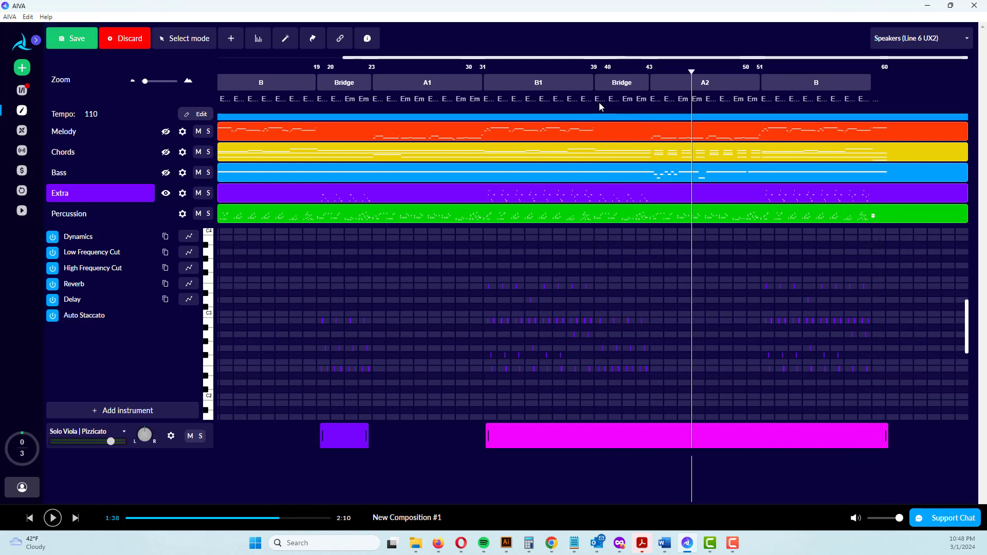
pyautogui.click(146, 178)
pyautogui.press('space')
pyautogui.click(207, 172)
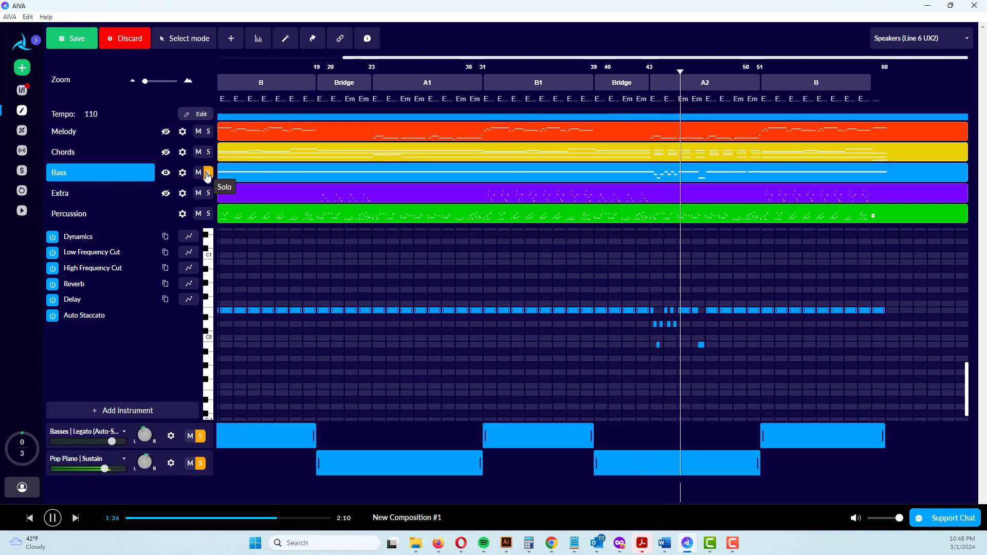
pyautogui.press('space')
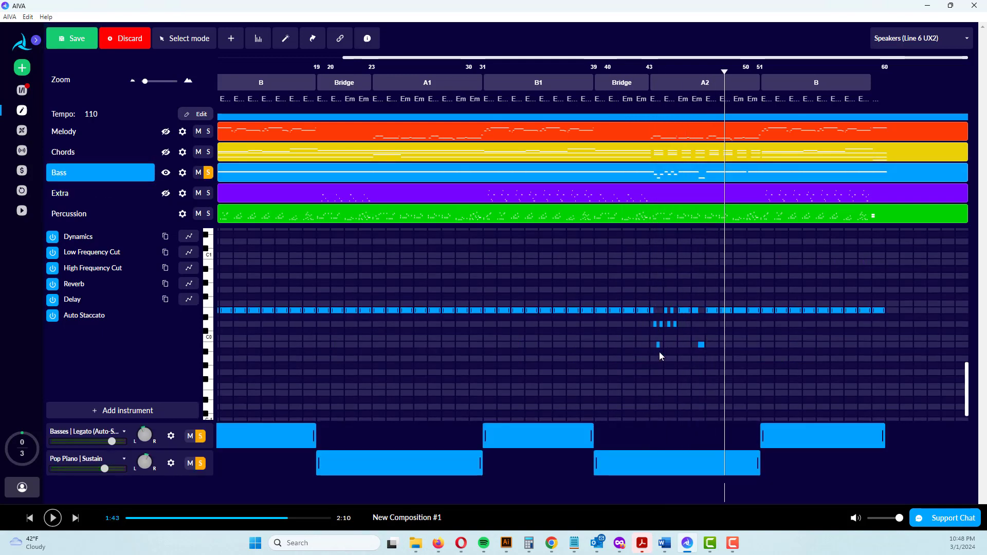
# Try shifting the pitches of the irregular bass notes at the start of section A2, and replay the passage
pyautogui.moveTo(662, 322); pyautogui.dragTo(662, 322)
pyautogui.press('Up')
pyautogui.press('Up')
pyautogui.press('Down')
pyautogui.moveTo(724, 72); pyautogui.dragTo(633, 73)
pyautogui.press('space')
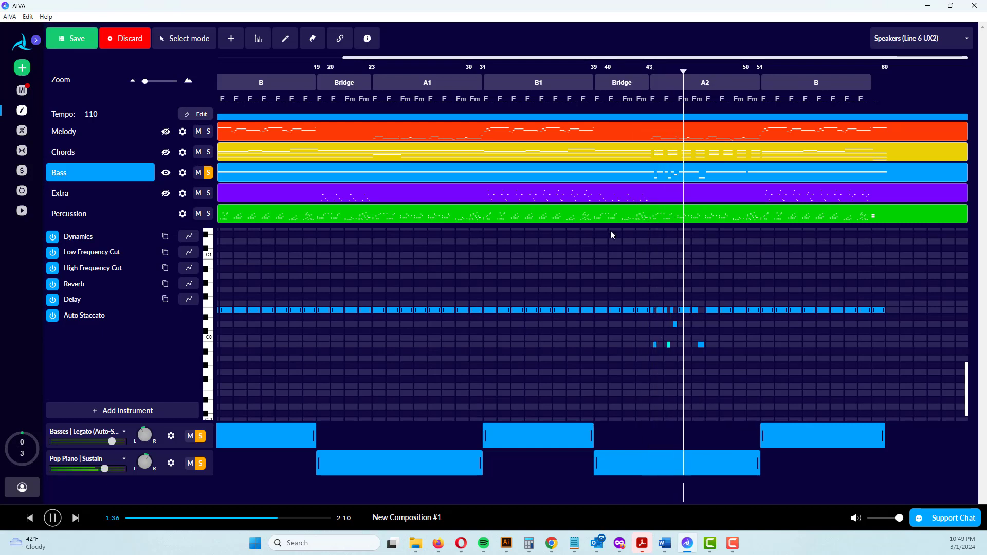
# Stop playback and delete the irregular bass notes in the first half of section A2
pyautogui.press('space')
pyautogui.click(656, 374)
pyautogui.moveTo(686, 326); pyautogui.dragTo(699, 305)
pyautogui.press('Delete')
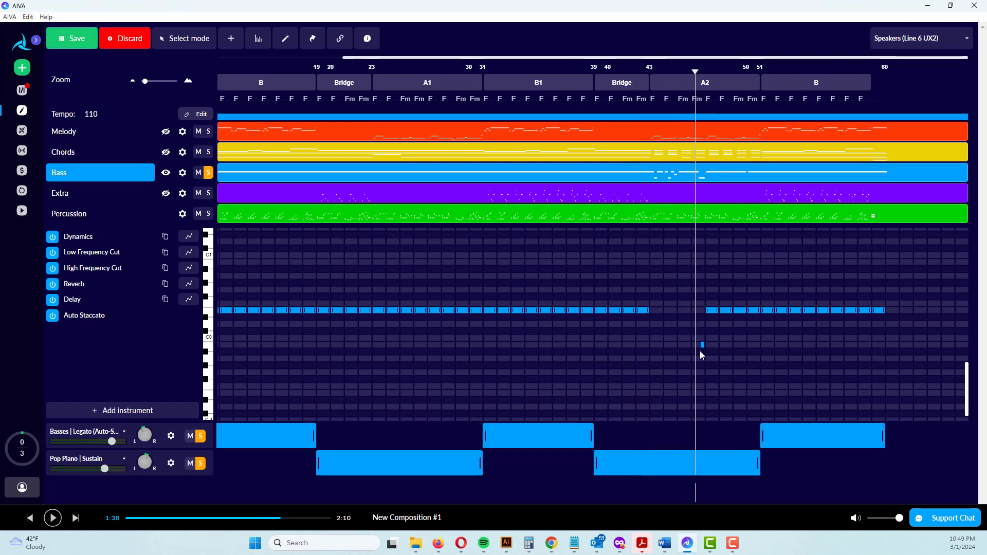
# Replay from the start of section A2 with Bass unsoloed, listening into the final B section before stopping
pyautogui.moveTo(695, 72); pyautogui.dragTo(646, 73)
pyautogui.press('space')
pyautogui.click(208, 173)
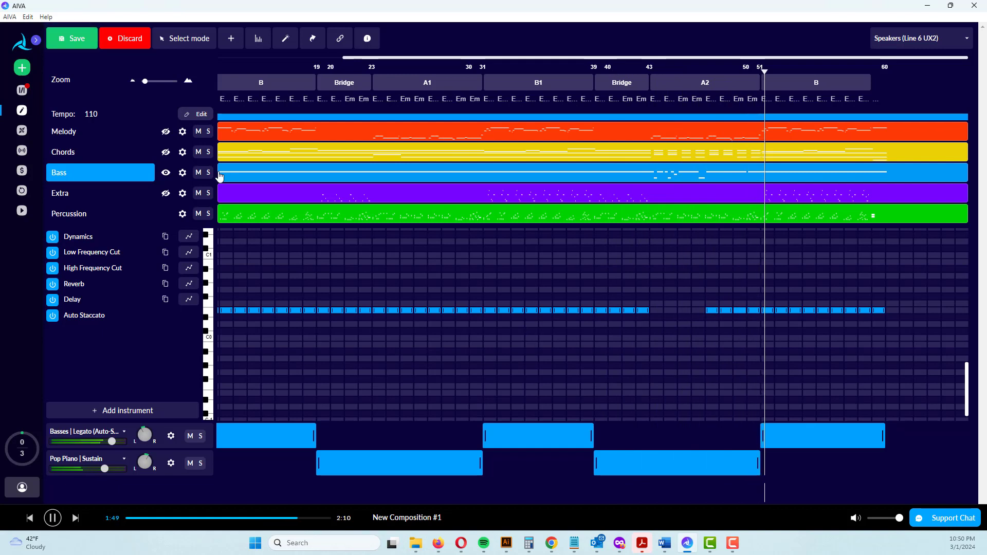
pyautogui.press('space')
# Open the Extra layer, select its notes in the final B section, and play that section from bar 51
pyautogui.click(761, 192)
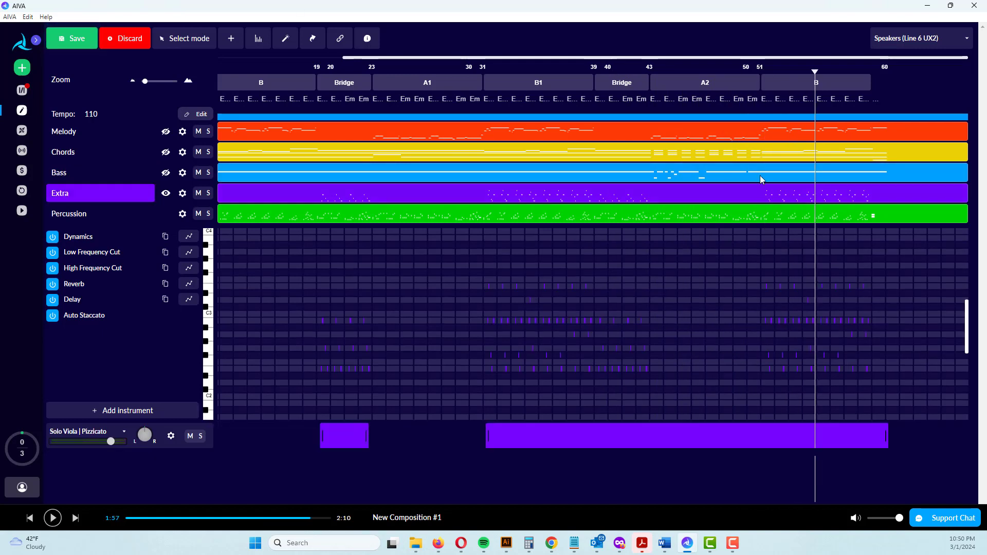
pyautogui.click(211, 193)
pyautogui.moveTo(759, 280); pyautogui.dragTo(878, 379)
pyautogui.click(761, 68)
pyautogui.press('space')
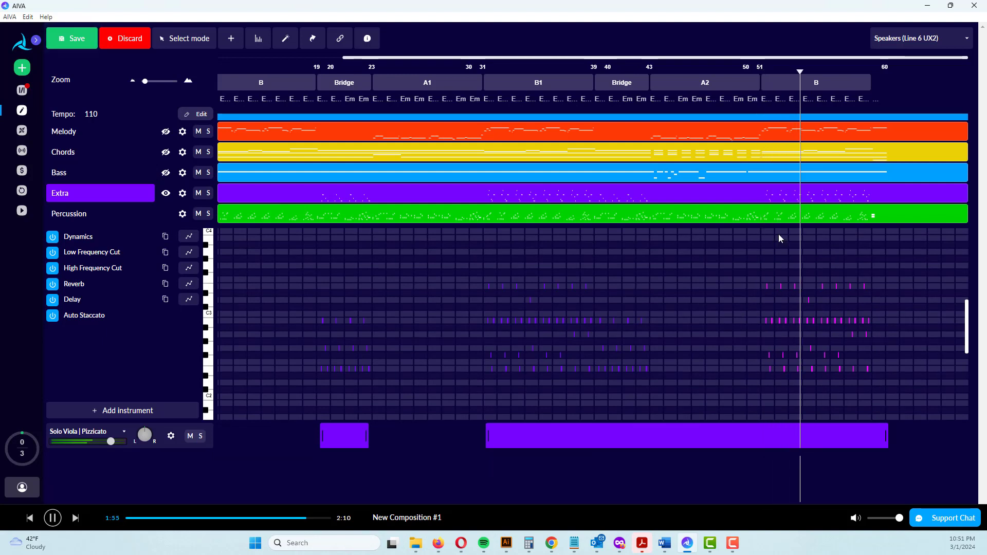
pyautogui.press('space')
pyautogui.press('space')
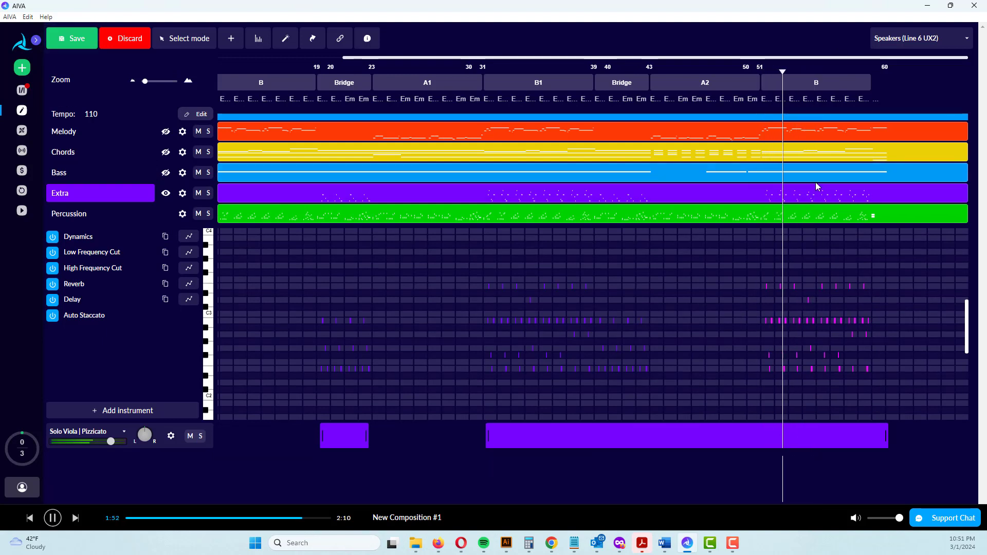
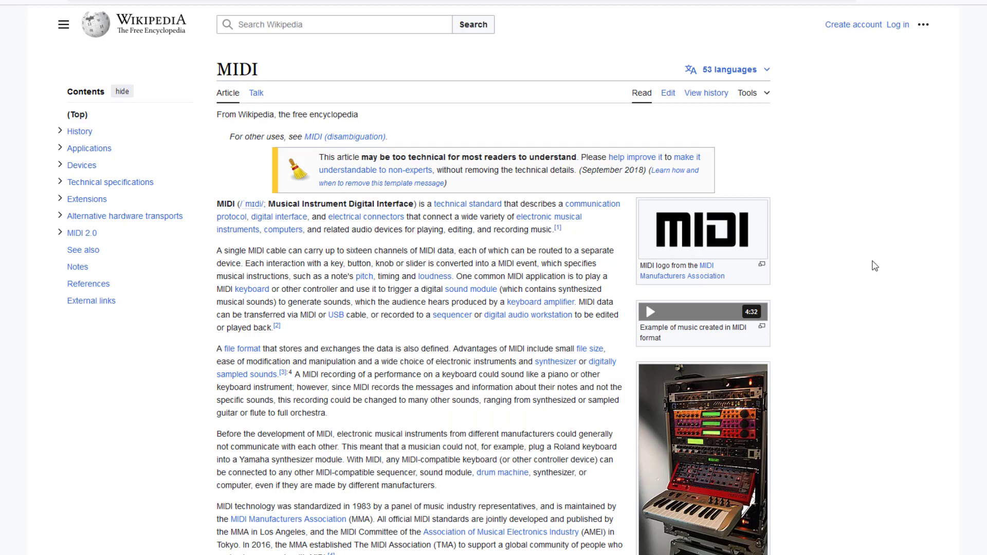
# Switch to Wikipedia's MIDI article and read through its introduction and history, enlarging the photo of one of MIDI's creators
pyautogui.scroll(-7, 875, 265)
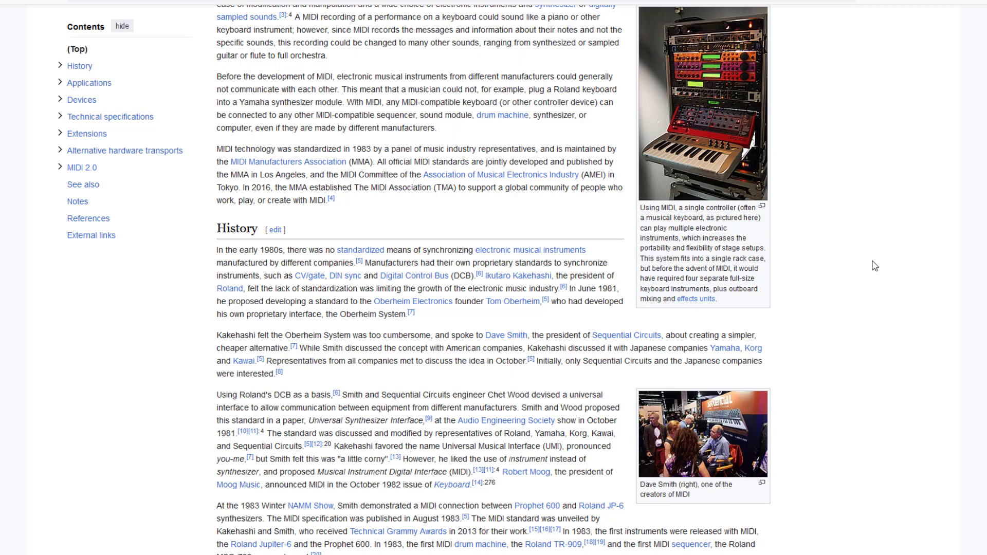
pyautogui.scroll(-5, 875, 266)
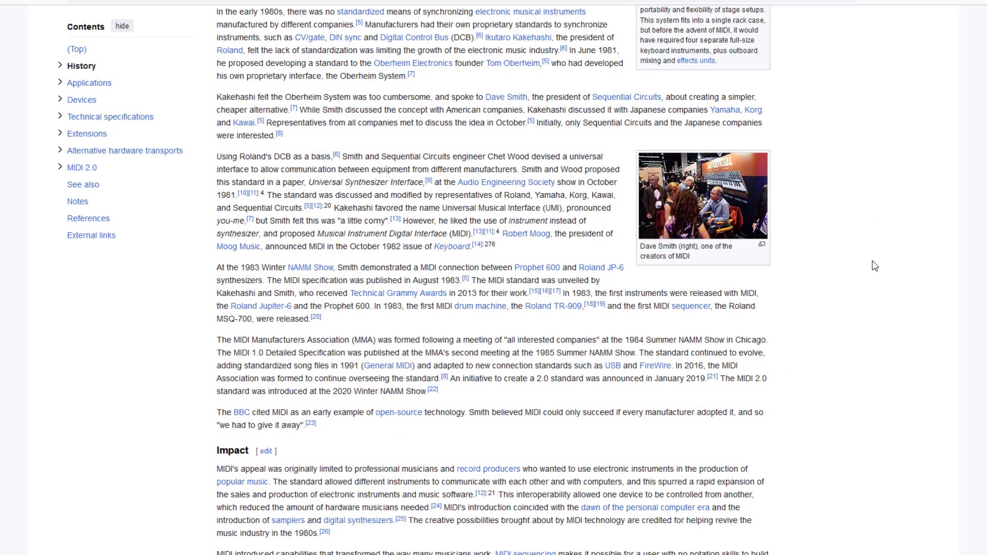
pyautogui.click(731, 211)
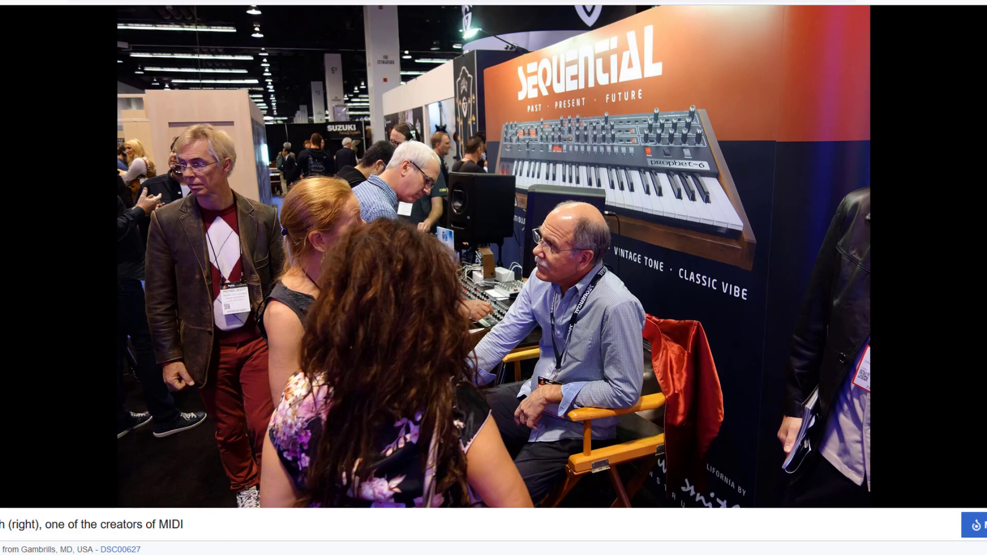
pyautogui.press('Escape')
pyautogui.scroll(-5, 650, 355)
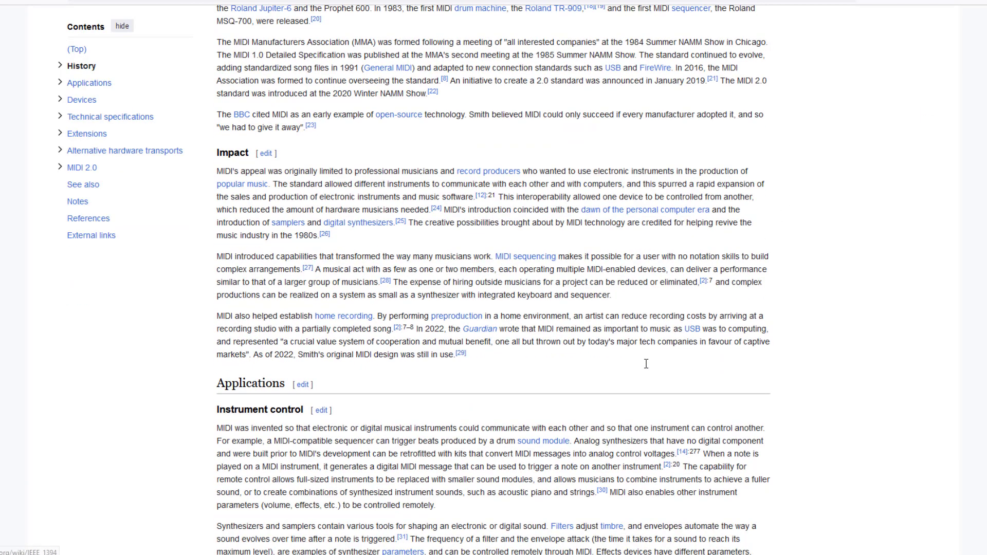
# Read the article's Applications and computer files sections, and view the video showing a MIDI file visualized as keyboard notes
pyautogui.scroll(-7, 646, 365)
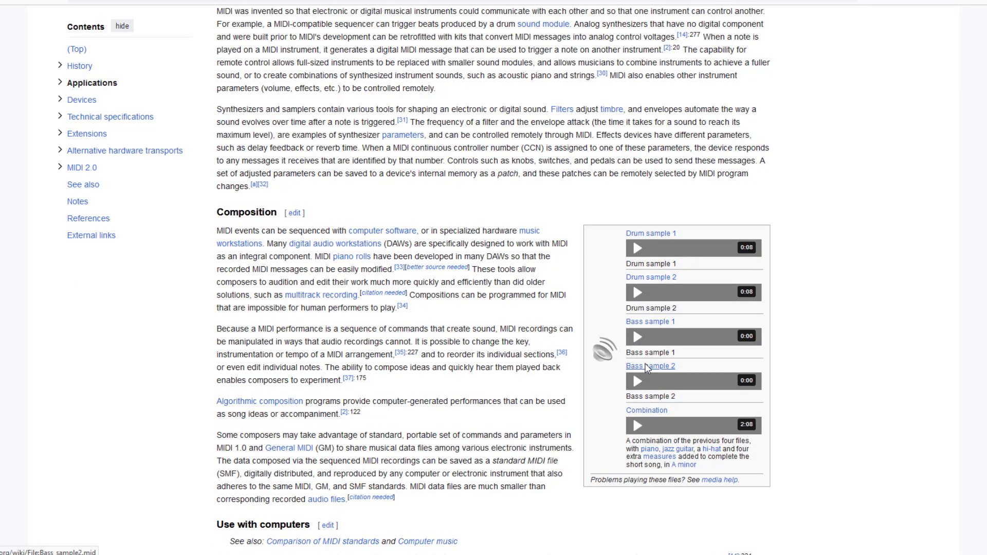
pyautogui.scroll(-10, 646, 368)
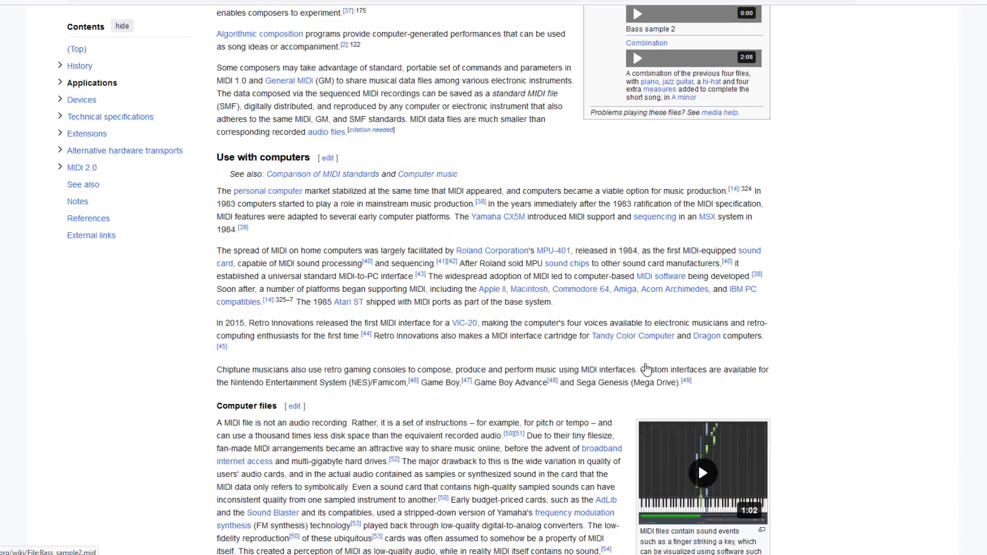
pyautogui.scroll(-1, 647, 368)
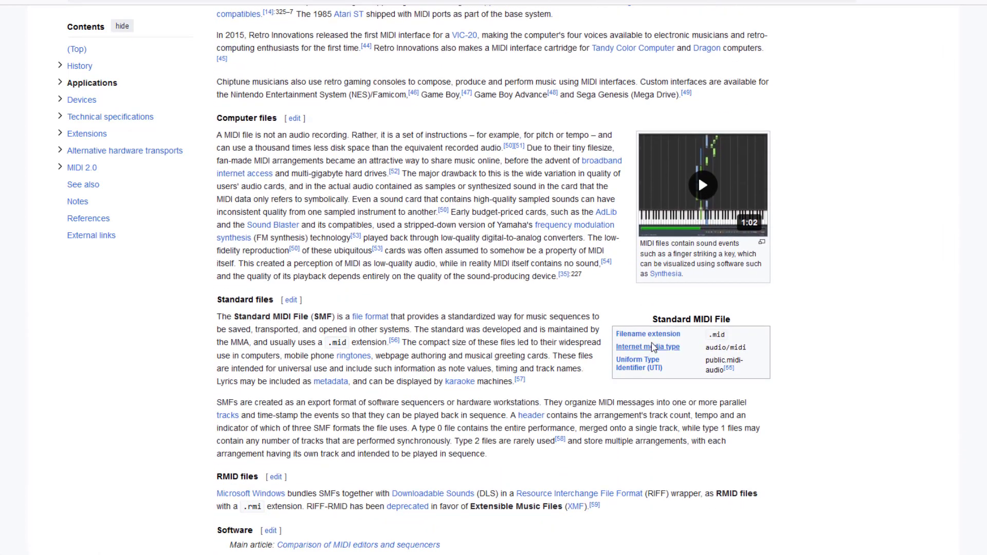
pyautogui.click(685, 206)
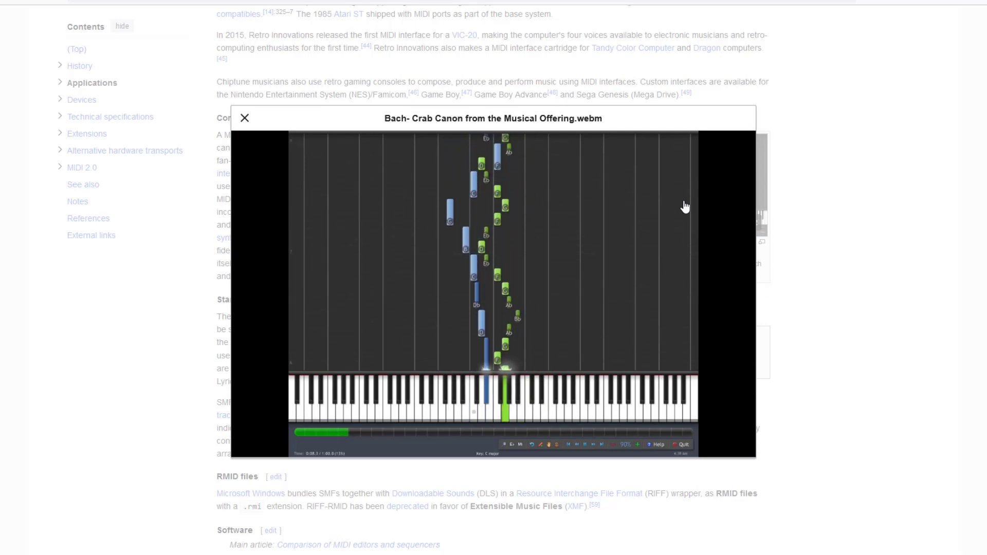
pyautogui.click(244, 118)
pyautogui.scroll(-6, 826, 436)
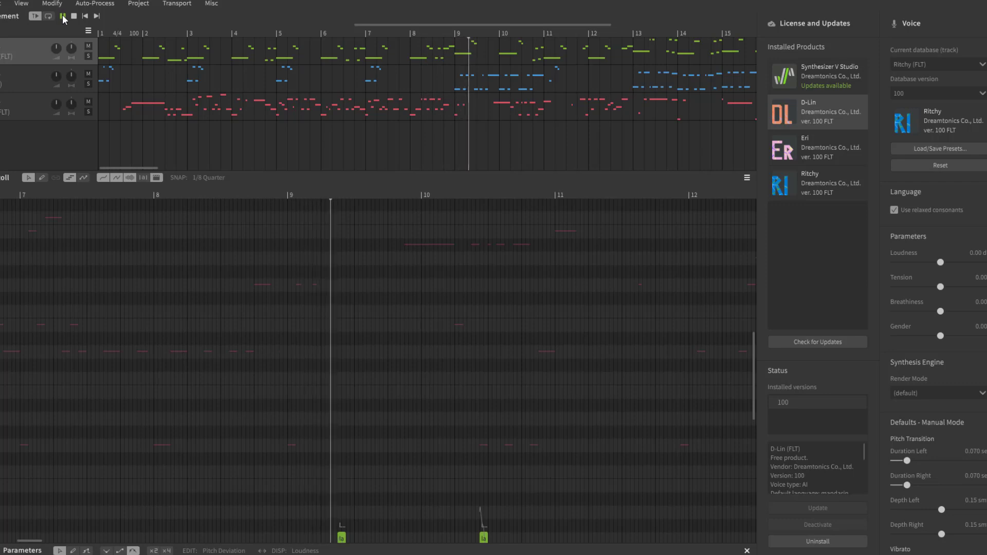
# Switch to Synthesizer V Studio and examine the Ritchy track's notes in the piano roll during playback, followed by the D-Lin track's notes
pyautogui.scroll(-5, 486, 410)
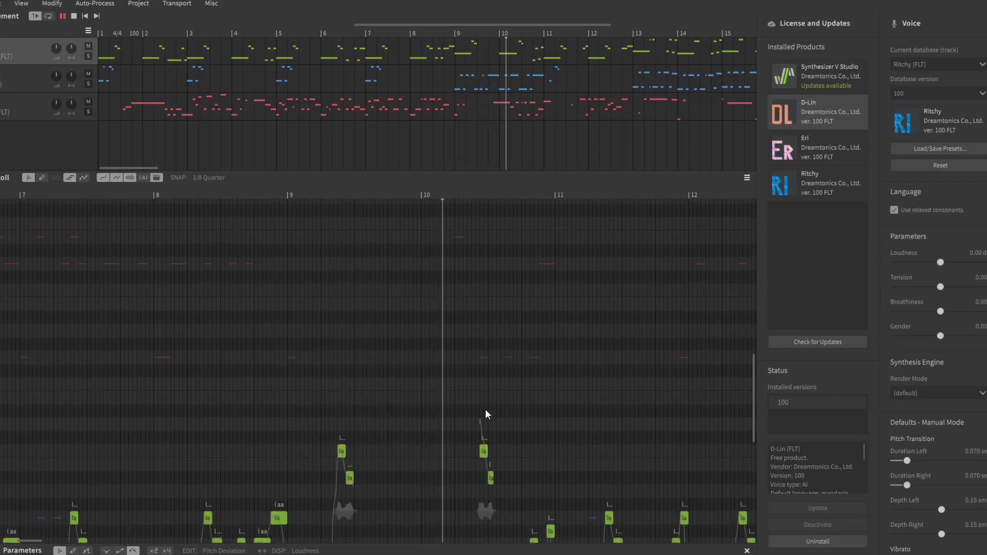
pyautogui.scroll(-5, 485, 410)
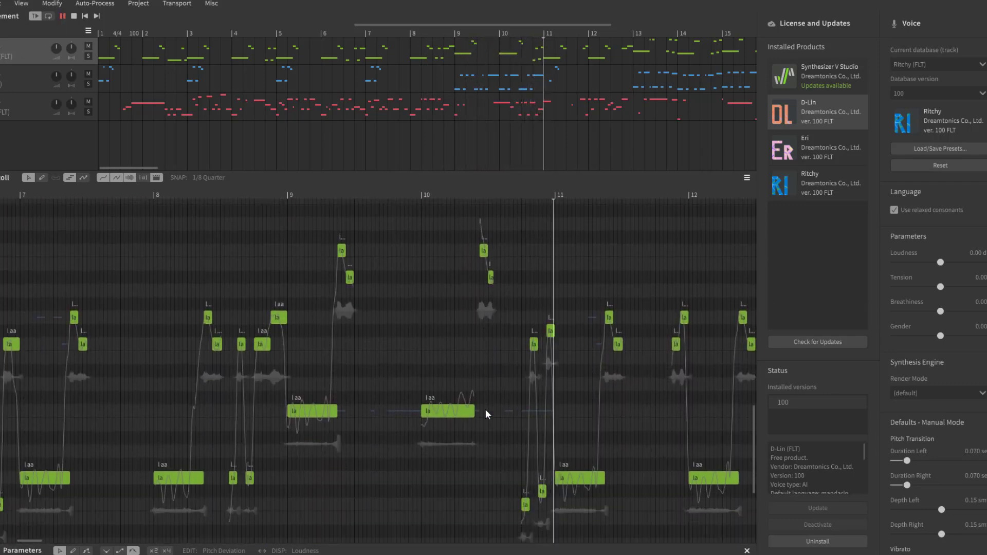
pyautogui.scroll(-1, 485, 409)
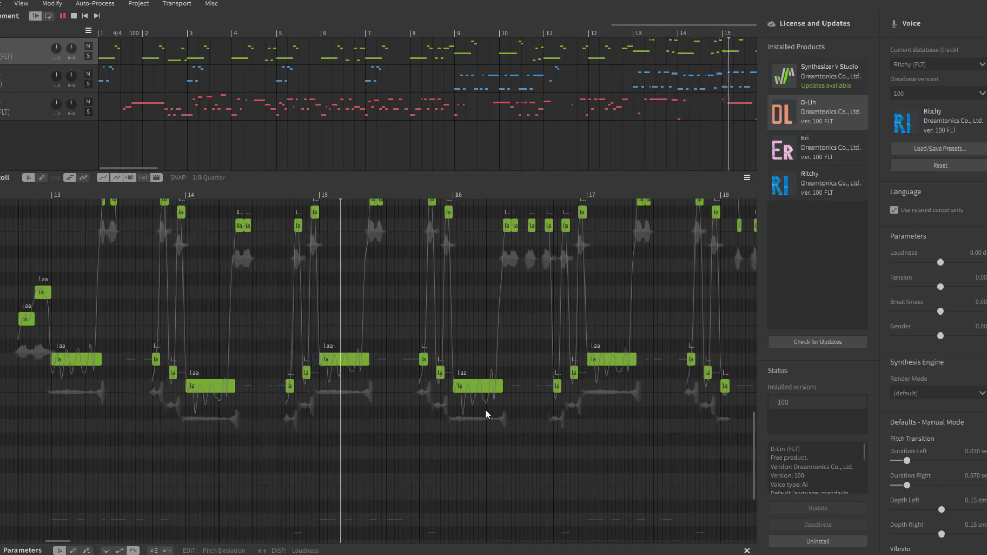
pyautogui.click(36, 113)
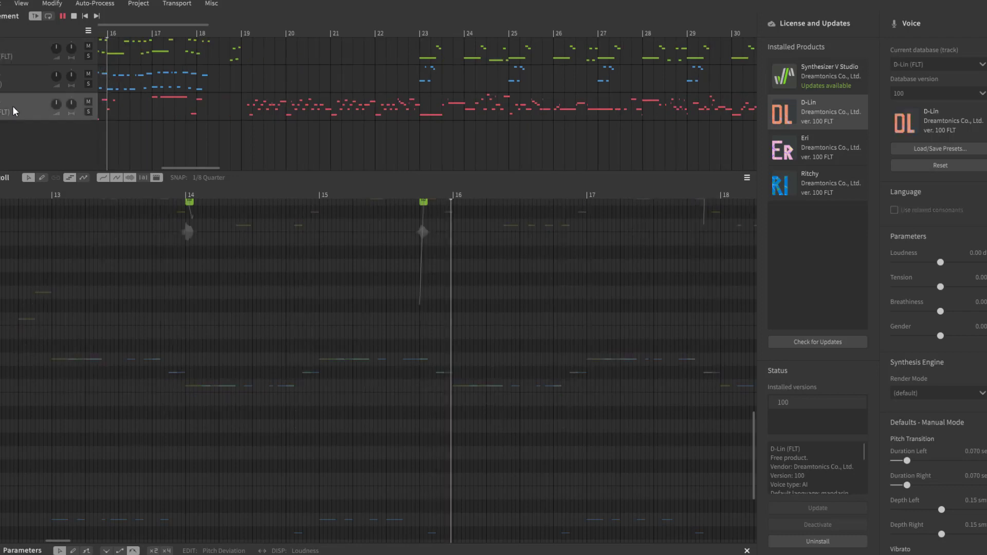
pyautogui.scroll(-5, 424, 404)
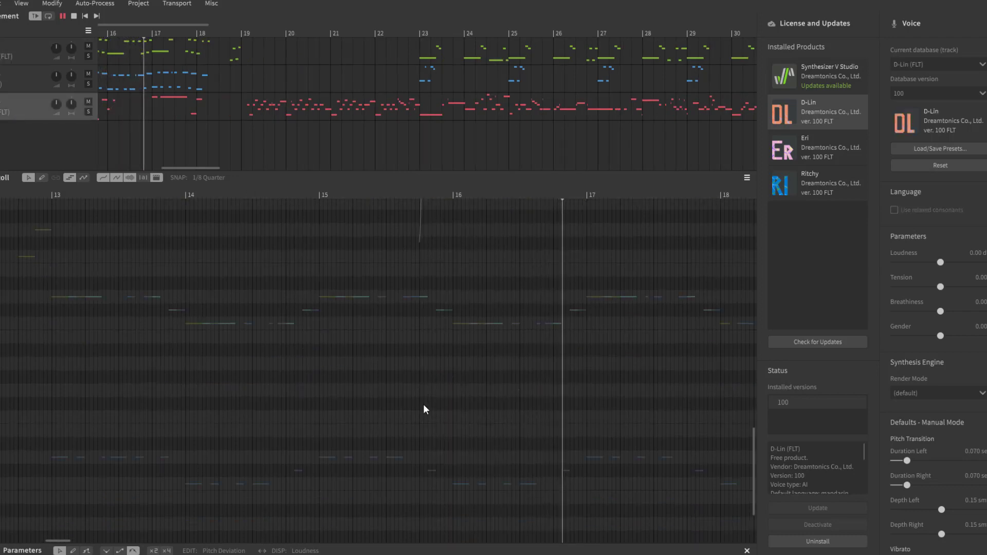
pyautogui.scroll(9, 423, 405)
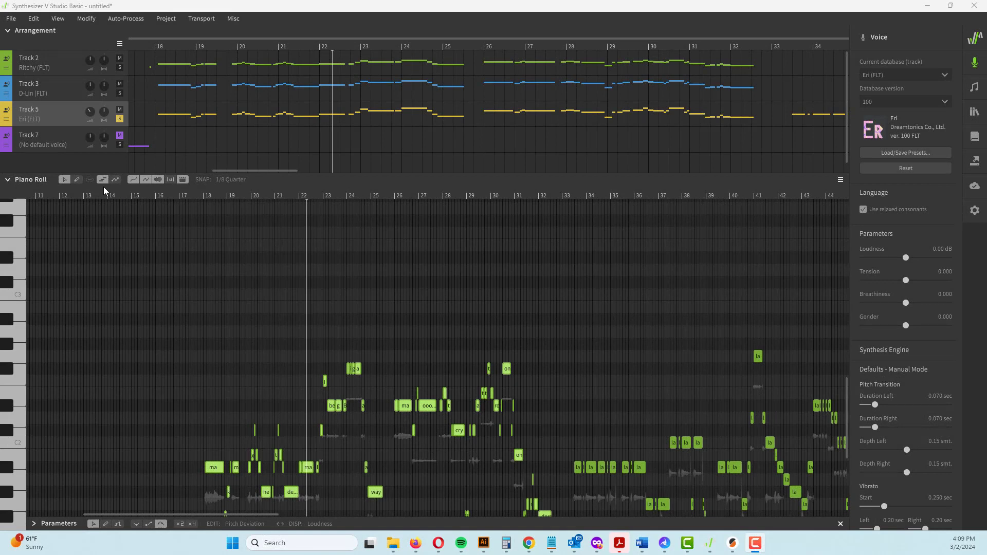
# Play the Track 2 vocals from just before bar 18, then unmute Track 3 and listen to both together before stopping
pyautogui.click(333, 51)
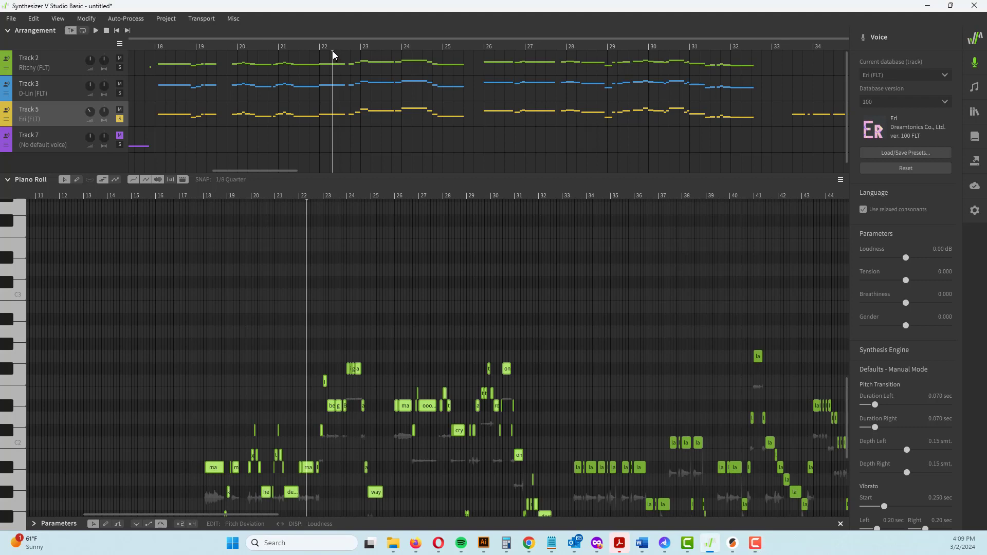
pyautogui.click(157, 46)
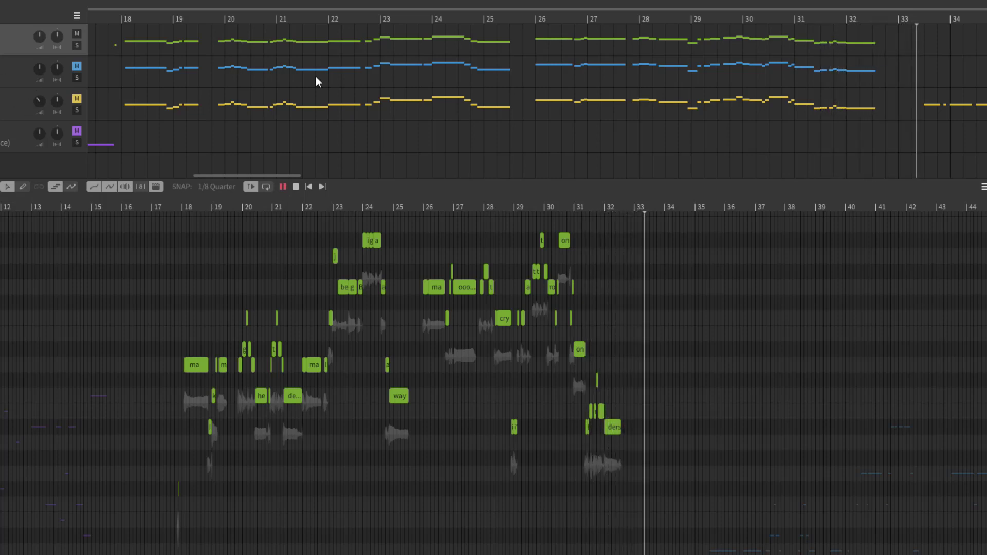
pyautogui.click(296, 187)
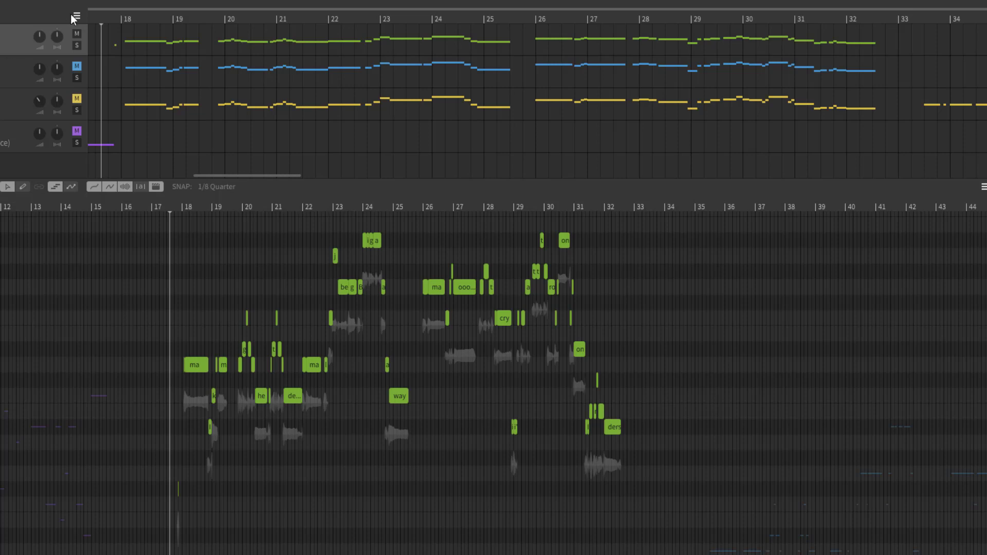
pyautogui.click(76, 67)
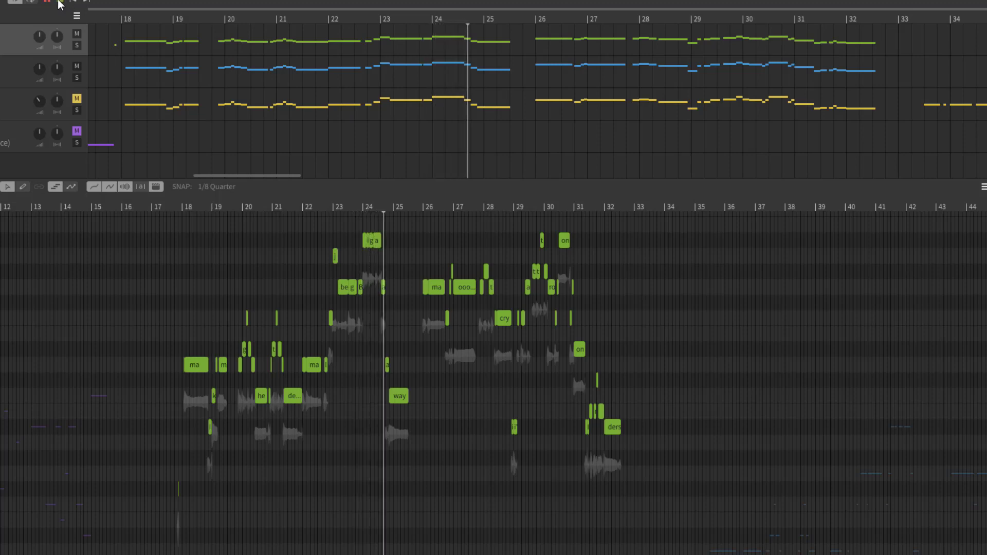
pyautogui.click(59, 4)
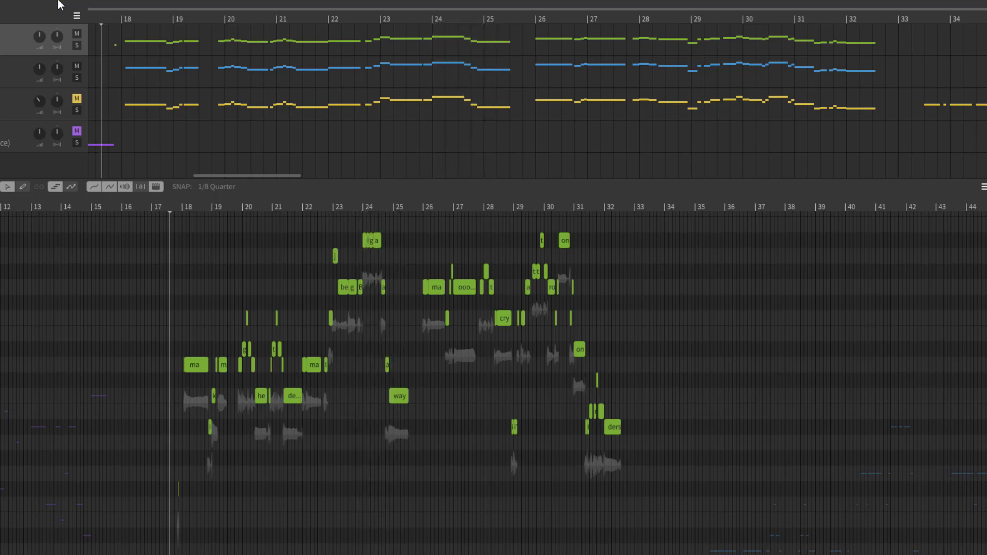
# Solo Track 3 and listen to its vocals from just before bar 18, then stop playback
pyautogui.click(77, 76)
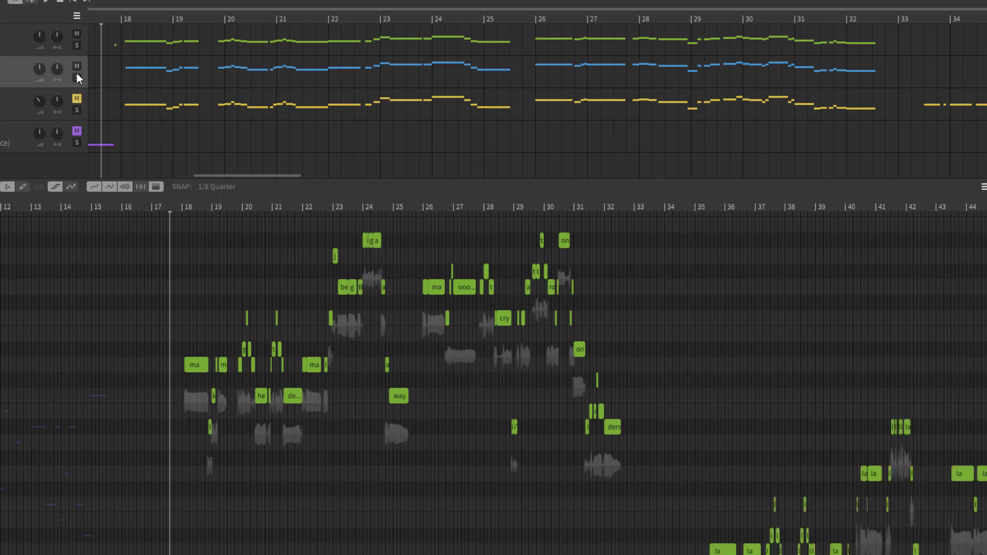
pyautogui.click(77, 77)
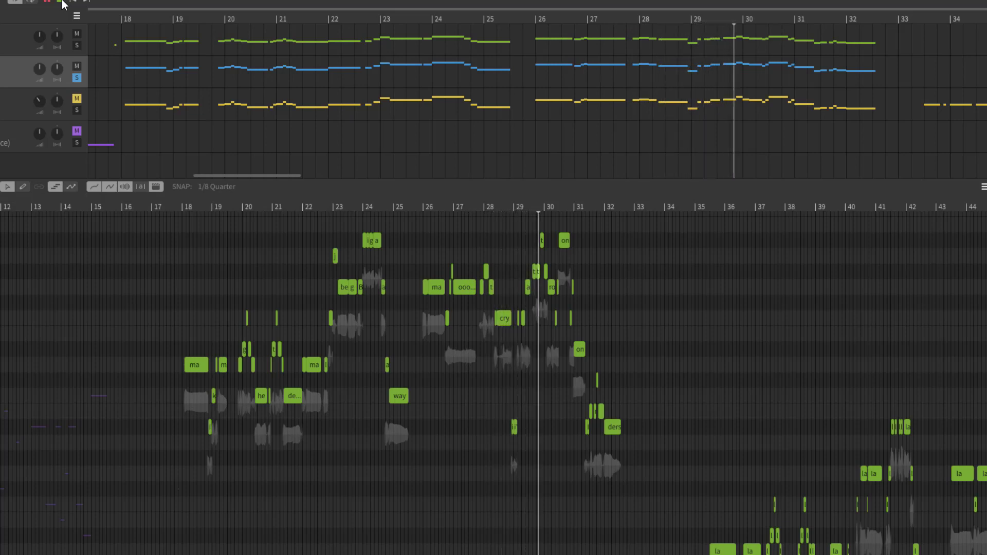
pyautogui.click(60, 2)
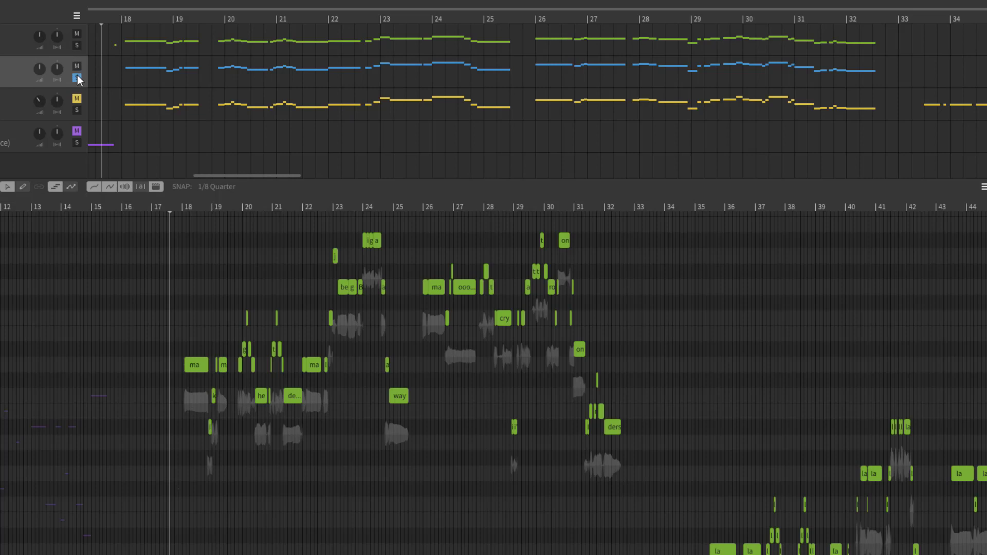
# Unmute and solo Track 5 instead of Track 3, and play its vocals from bar 18
pyautogui.click(119, 20)
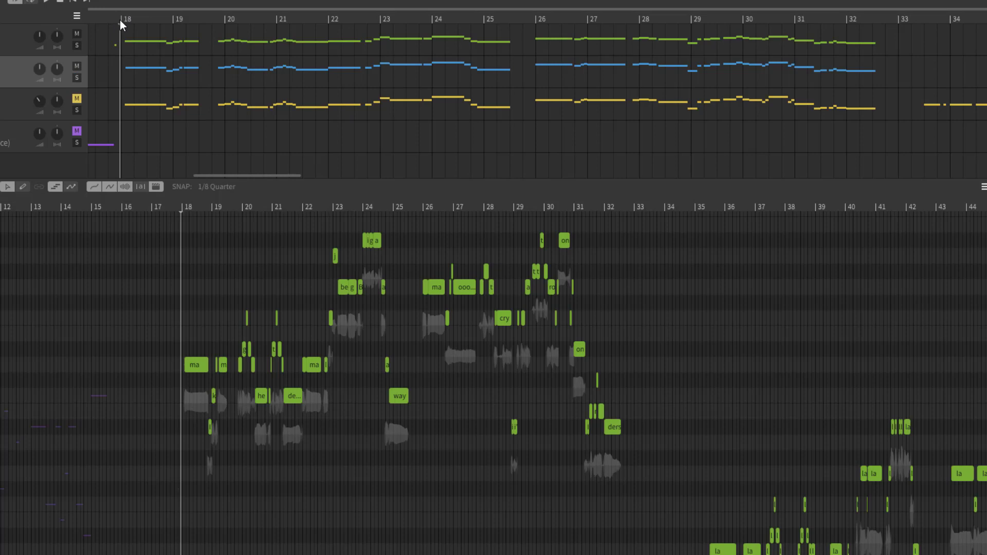
pyautogui.click(76, 112)
pyautogui.click(76, 99)
pyautogui.click(44, 2)
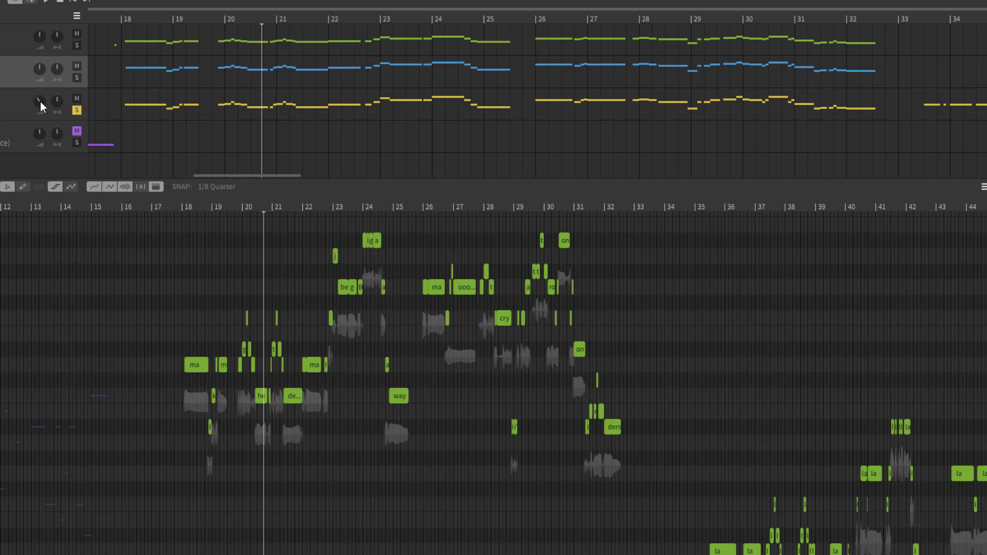
# Raise Track 5's volume and replay its vocals from bar 18
pyautogui.moveTo(41, 101); pyautogui.dragTo(41, 54)
pyautogui.click(120, 19)
pyautogui.click(46, 1)
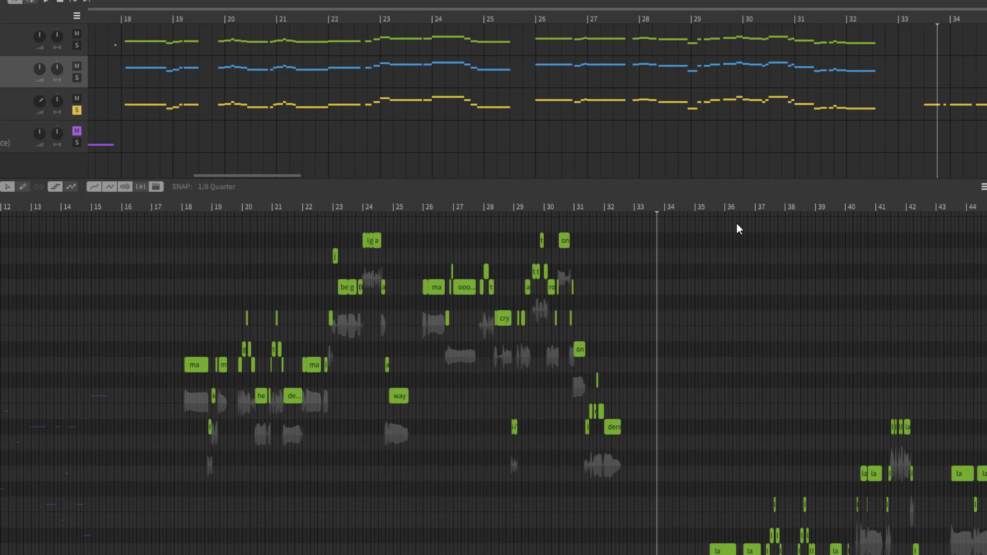
# Replay Track 5's vocals from about bar 30, then again from just before bar 18, pausing to review the passage
pyautogui.click(566, 204)
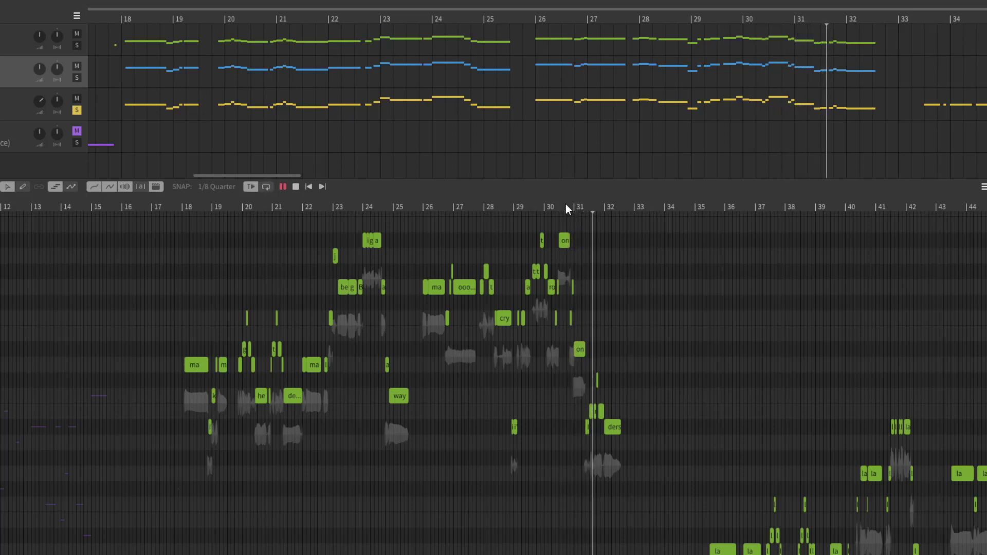
pyautogui.press('space')
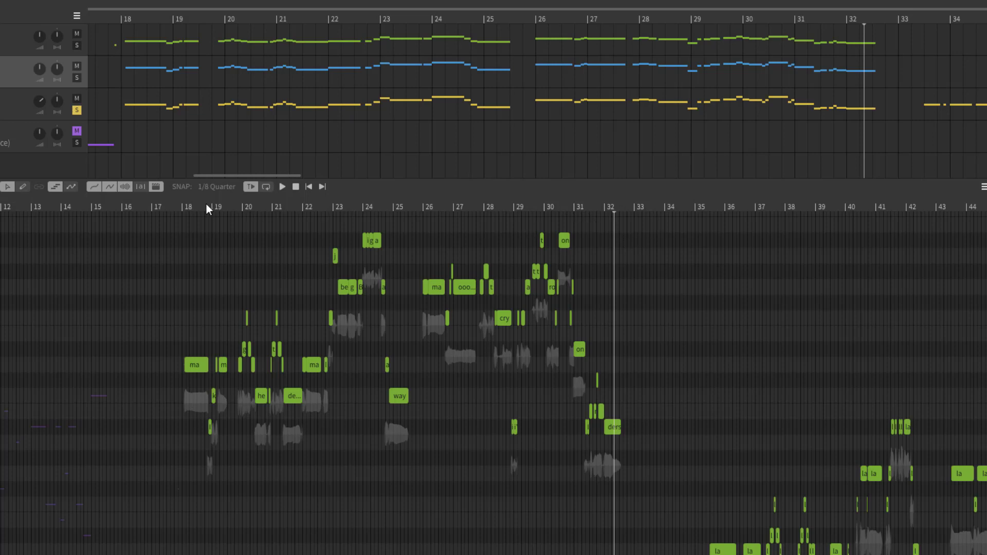
pyautogui.click(167, 206)
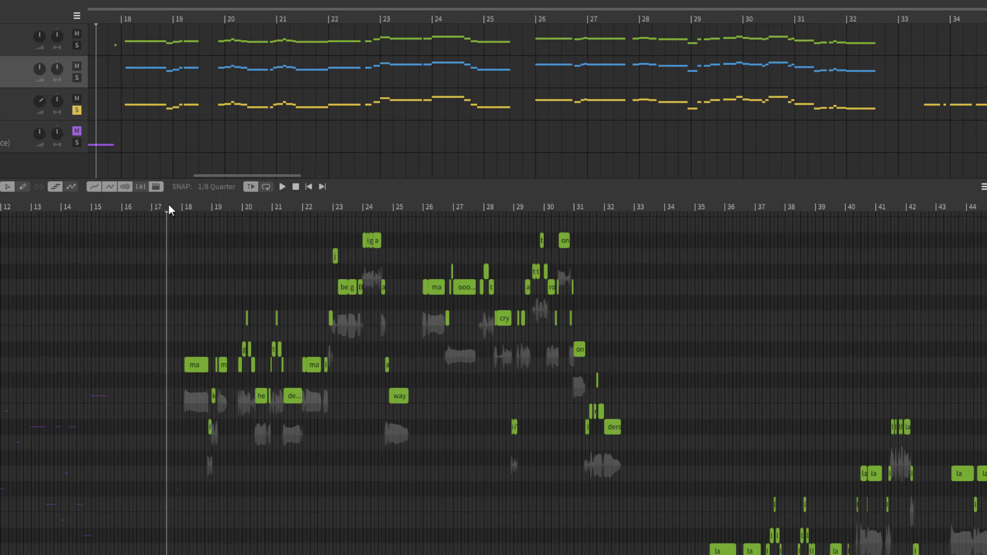
pyautogui.click(177, 206)
pyautogui.press('space')
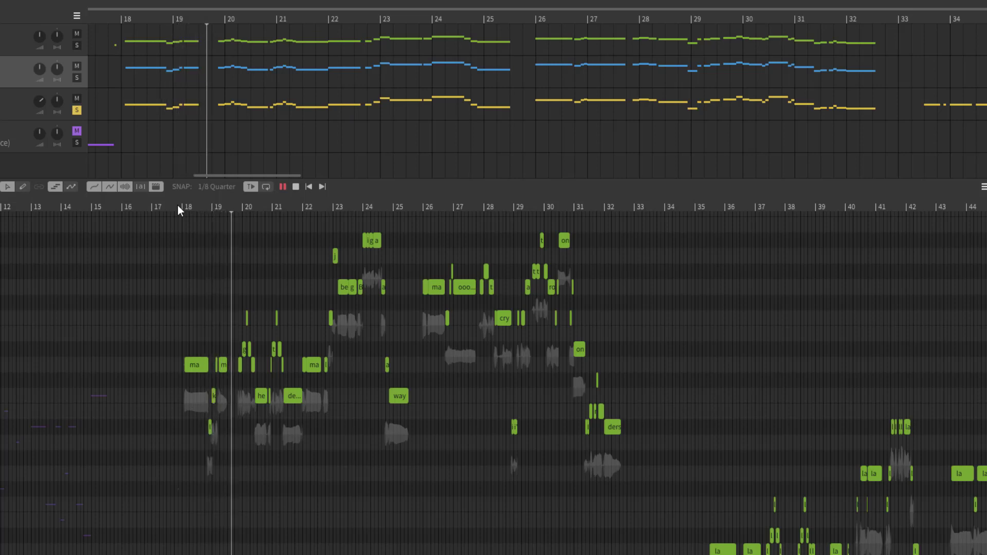
pyautogui.press('space')
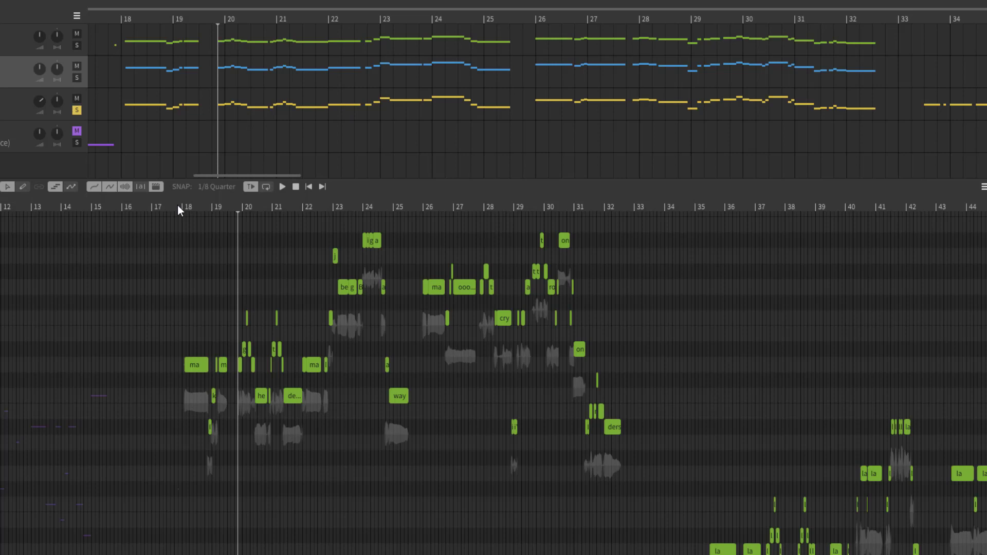
pyautogui.press('space')
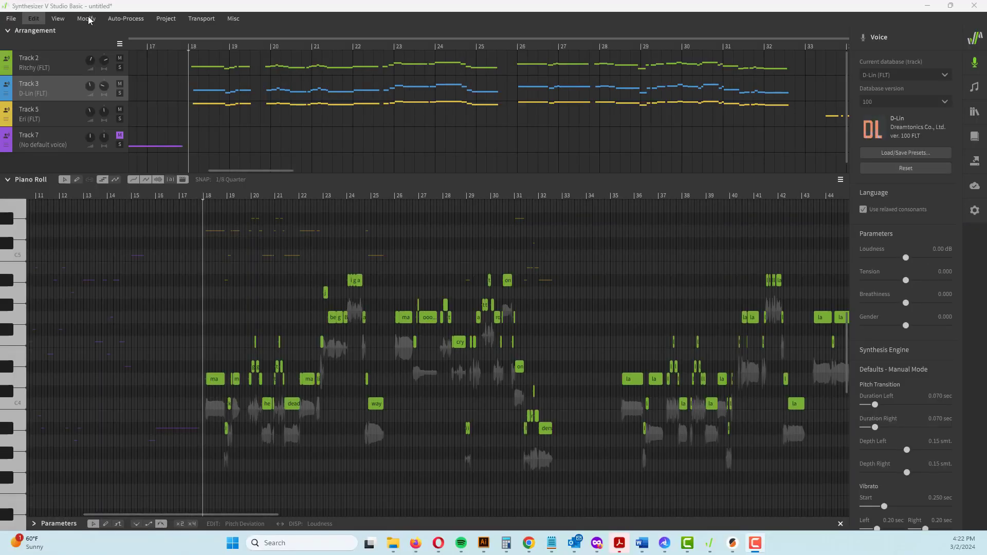
# Solo Track 2 and play its vocals from bar 18
pyautogui.click(120, 68)
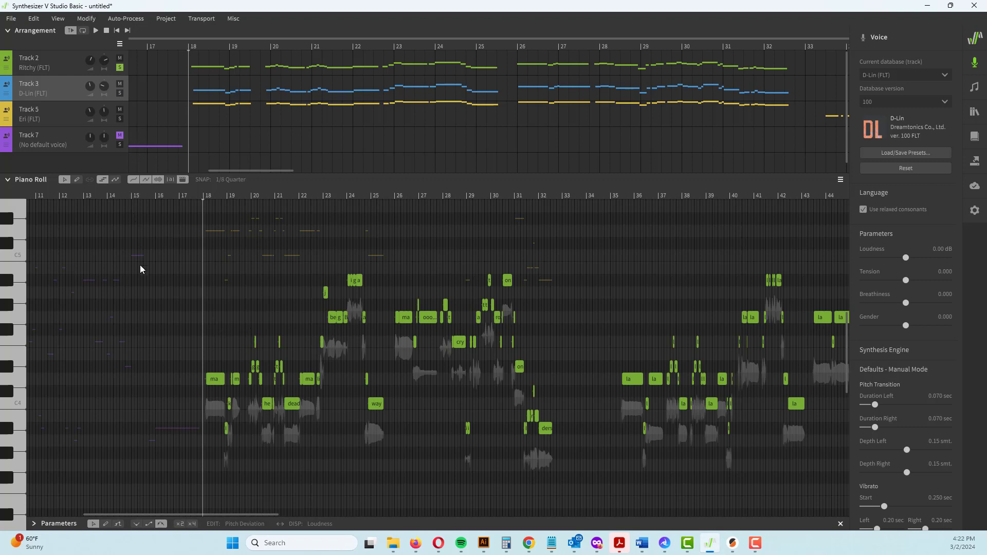
pyautogui.click(96, 30)
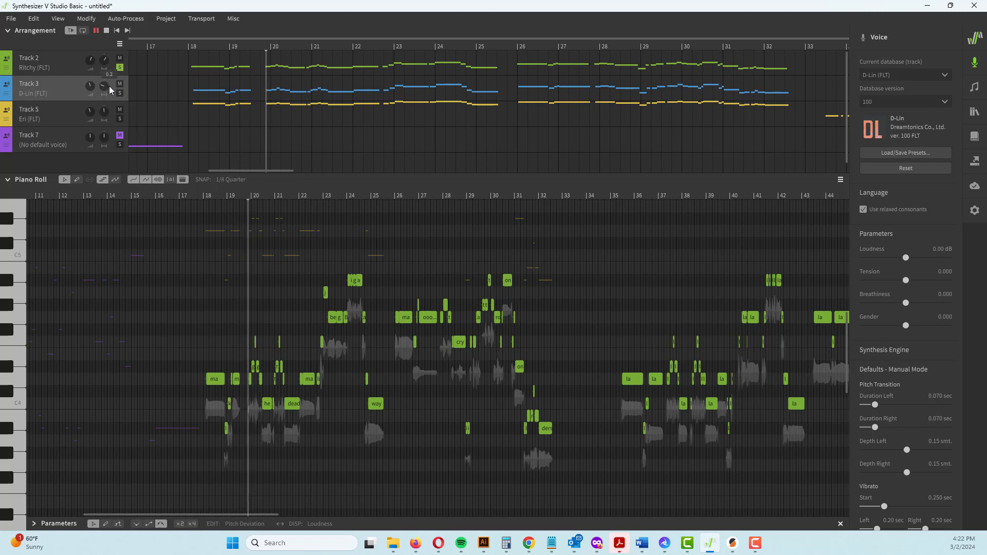
# Adjust Track 3's panning and play the layered vocals from bar 18
pyautogui.moveTo(112, 106); pyautogui.dragTo(110, 103)
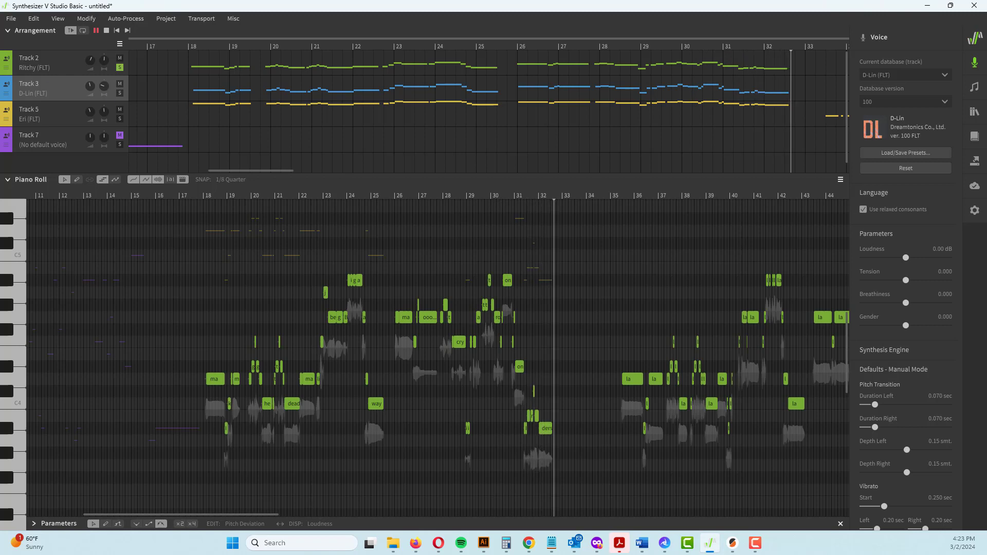
pyautogui.click(106, 30)
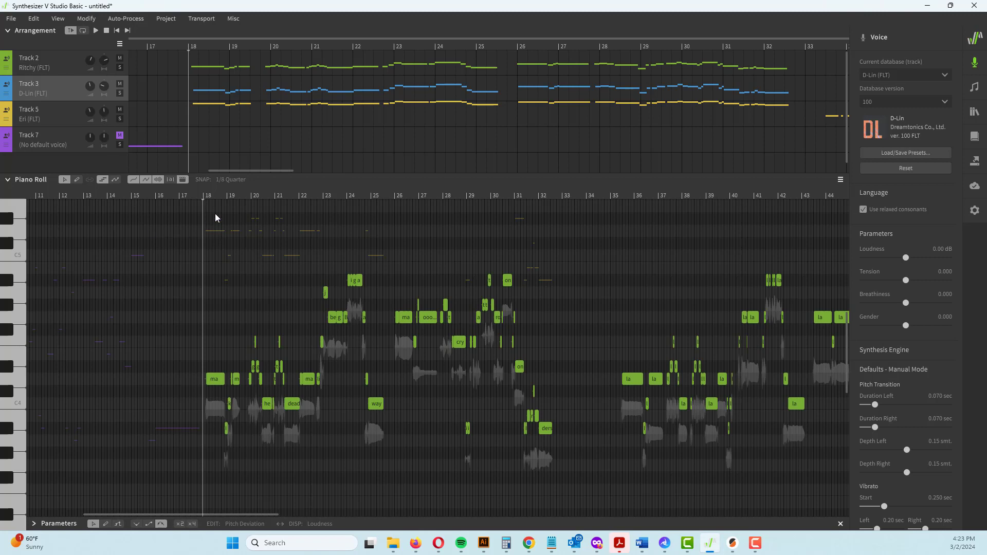
pyautogui.press('space')
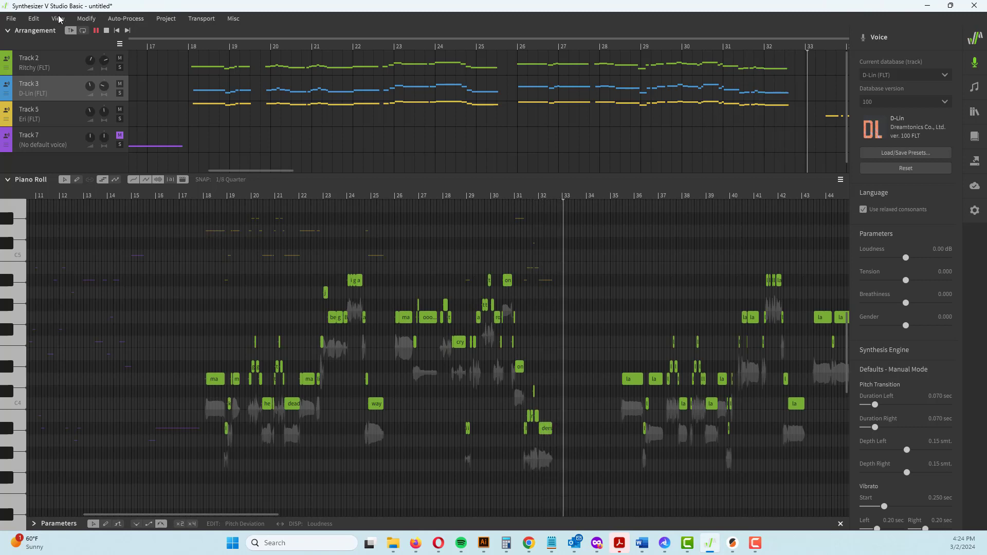
pyautogui.click(106, 31)
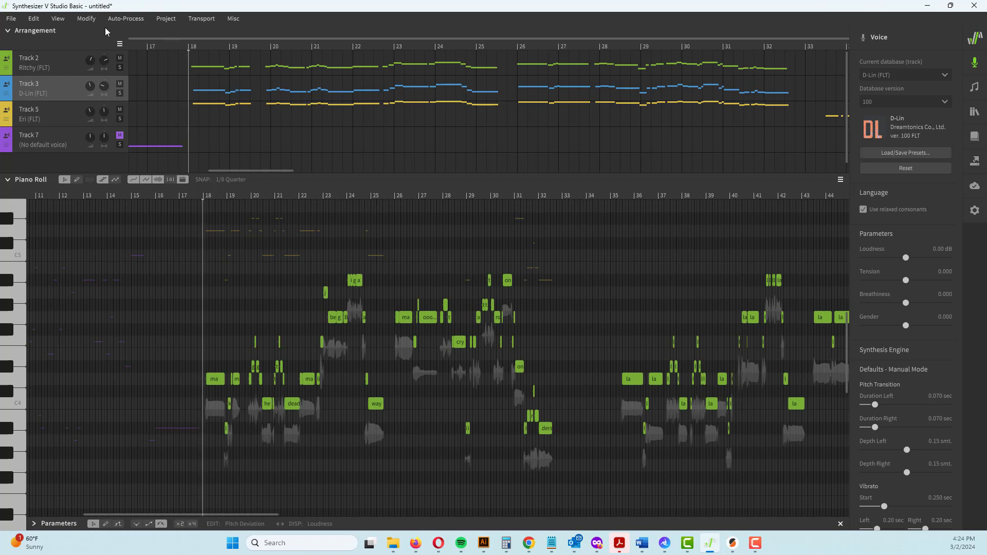
# Play the vocals from about bar 33 and solo Track 5
pyautogui.click(584, 190)
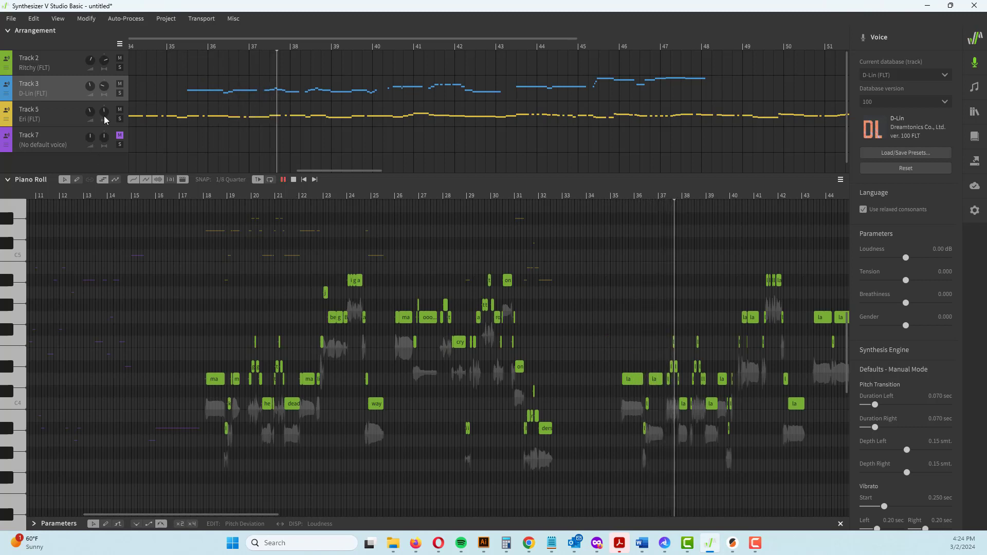
pyautogui.click(120, 119)
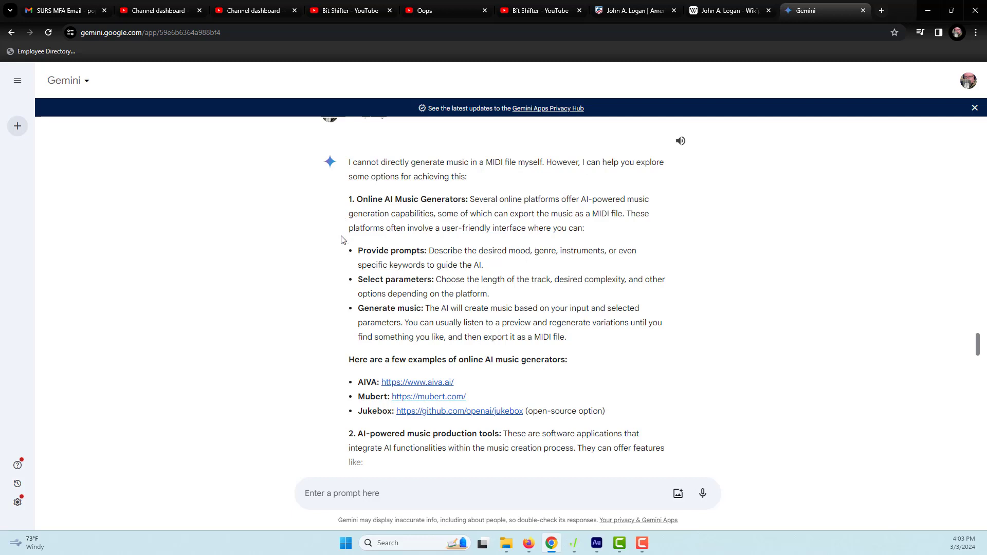
# Read Gemini's answer about generating MIDI music, including its suggested AI music generators and production tools
pyautogui.scroll(1, 341, 240)
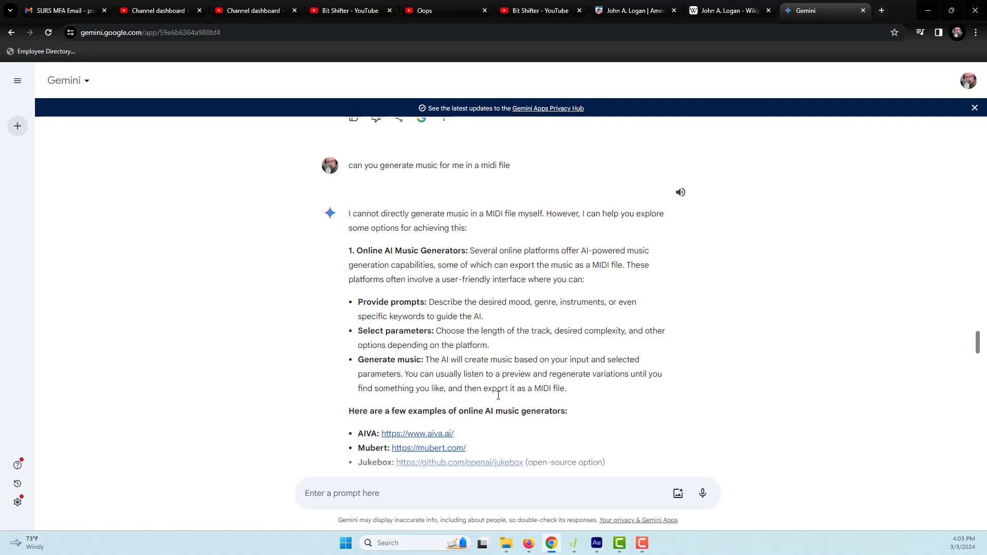
pyautogui.scroll(-2, 498, 395)
pyautogui.scroll(-1, 502, 386)
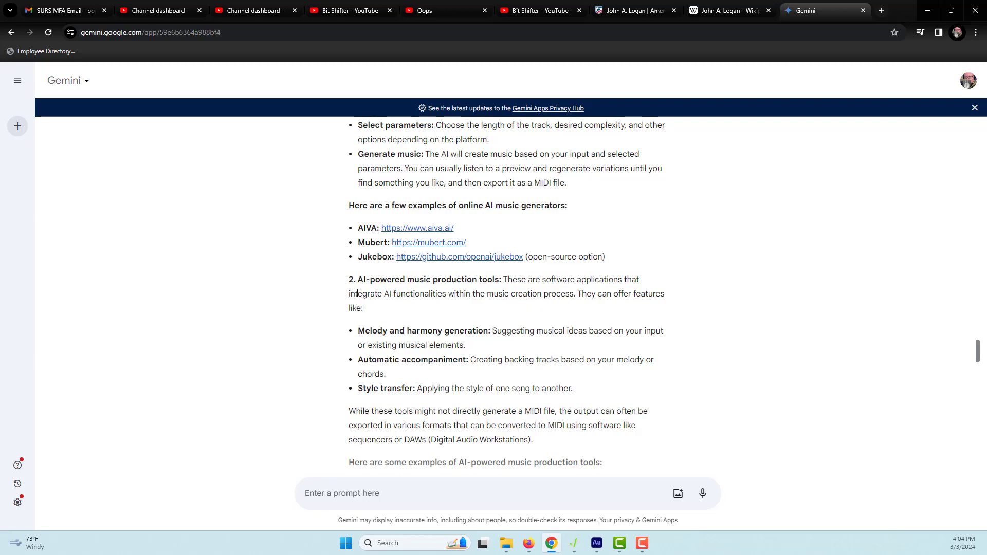
pyautogui.scroll(-4, 376, 284)
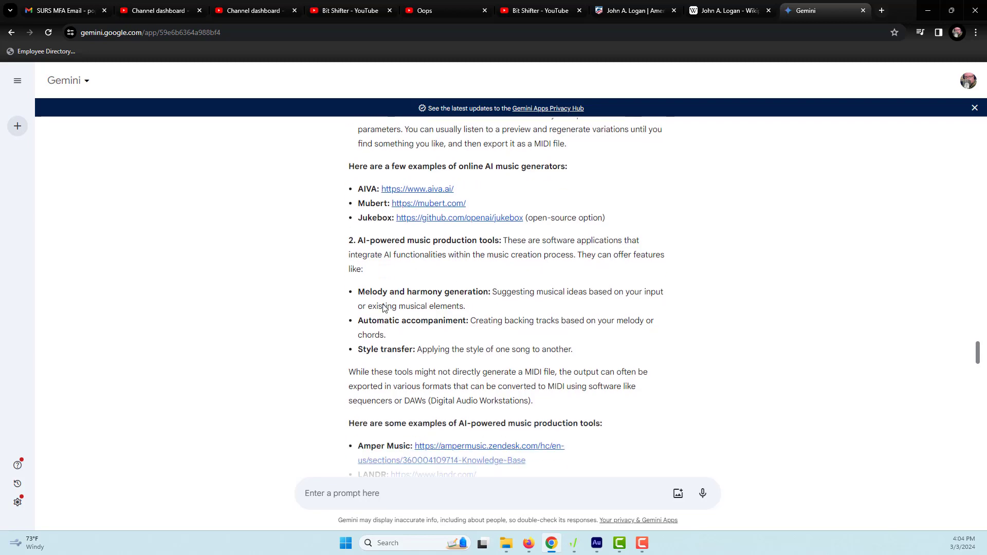
pyautogui.scroll(-5, 383, 308)
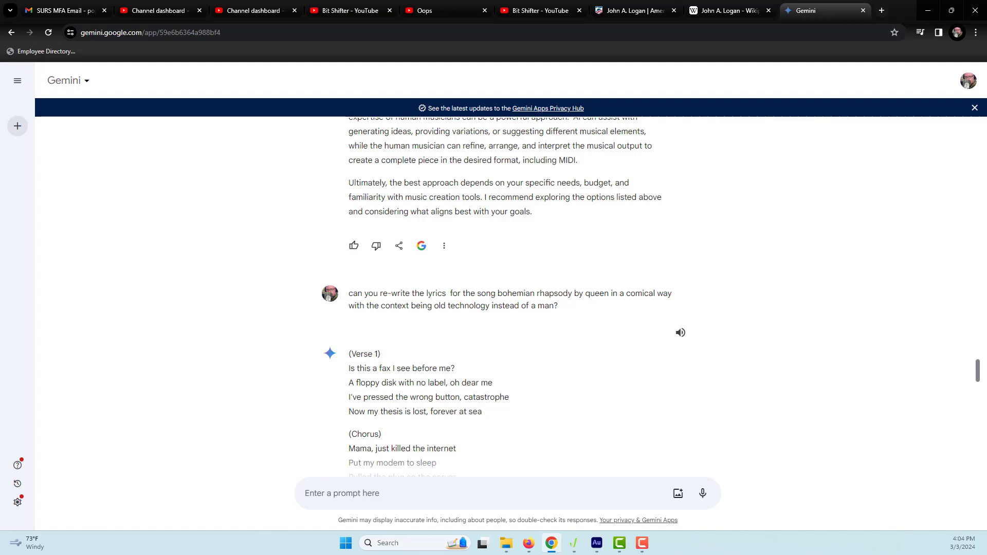
# Switch to Synthesizer V Studio, maximize its window and open the recent project Bohemian Rhaps final.svp
pyautogui.click(574, 543)
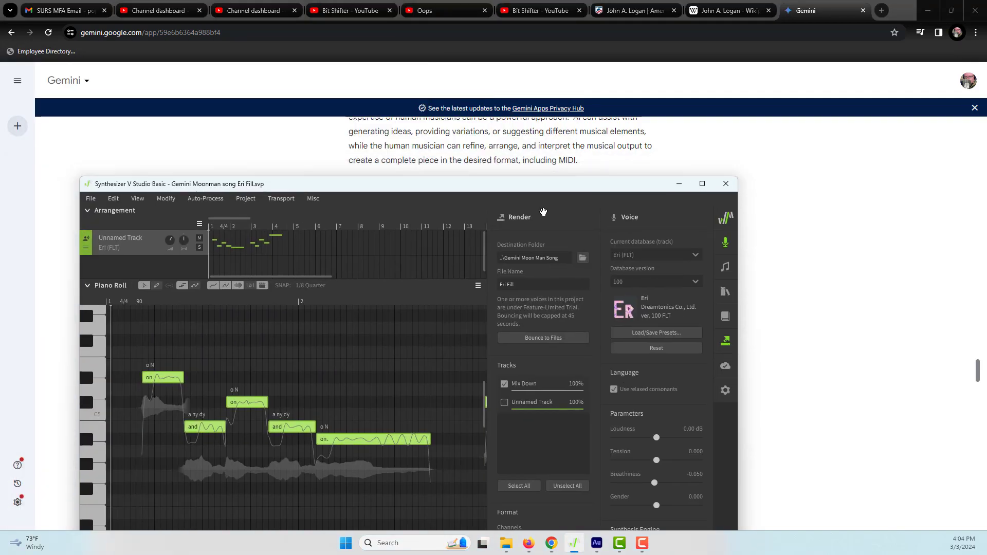
pyautogui.click(702, 184)
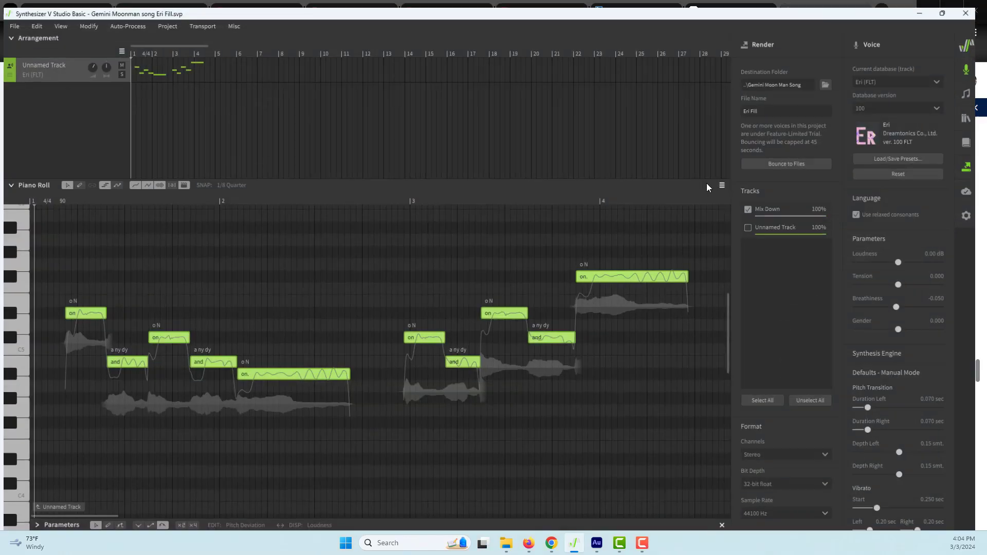
pyautogui.click(11, 20)
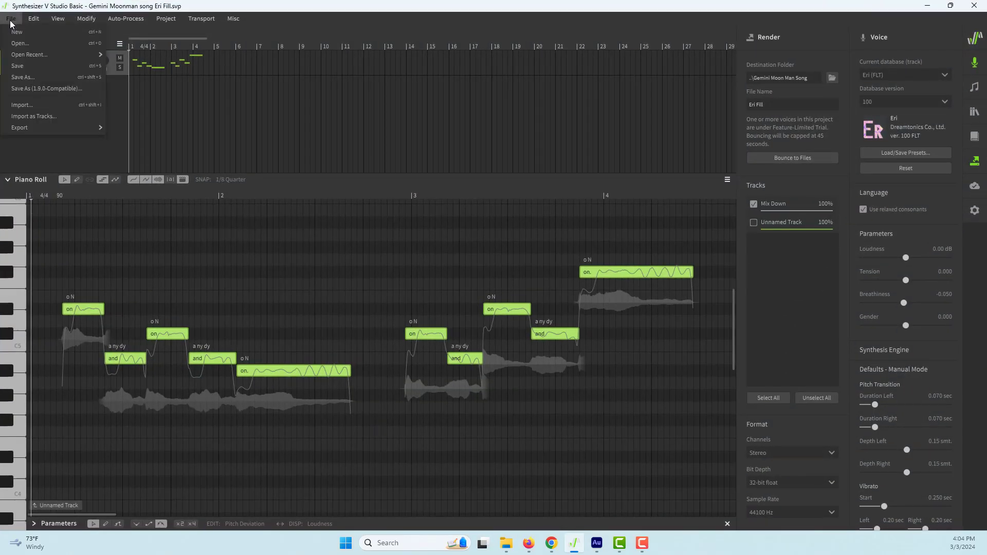
pyautogui.moveTo(31, 54)
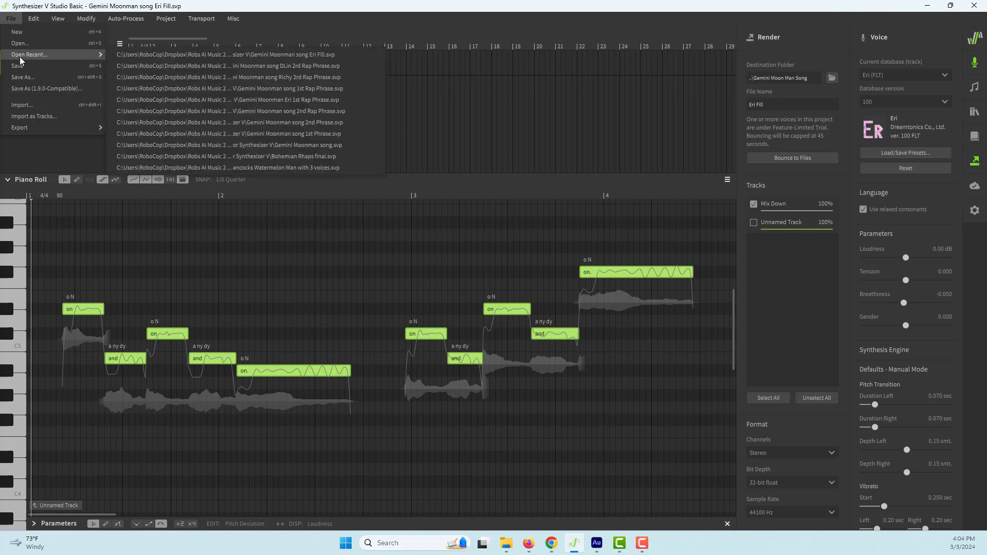
pyautogui.click(269, 158)
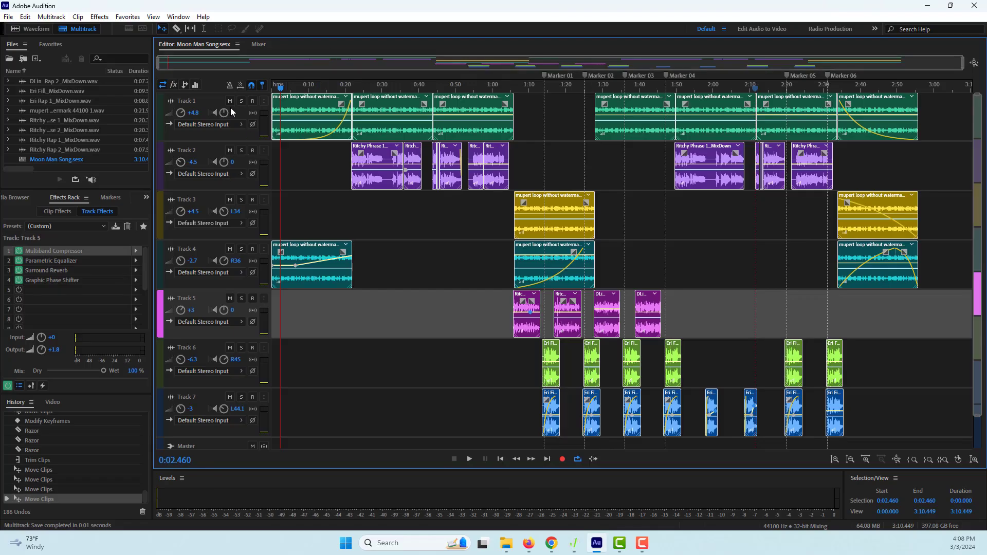
# Solo Track 1 in the Moon Man Song session and move the playhead to about 0:22
pyautogui.click(241, 101)
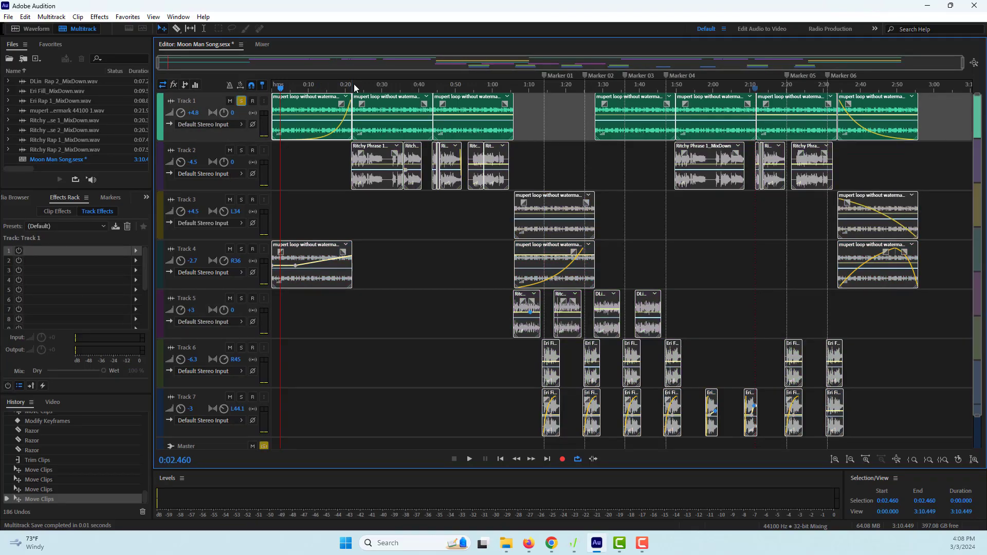
pyautogui.click(364, 83)
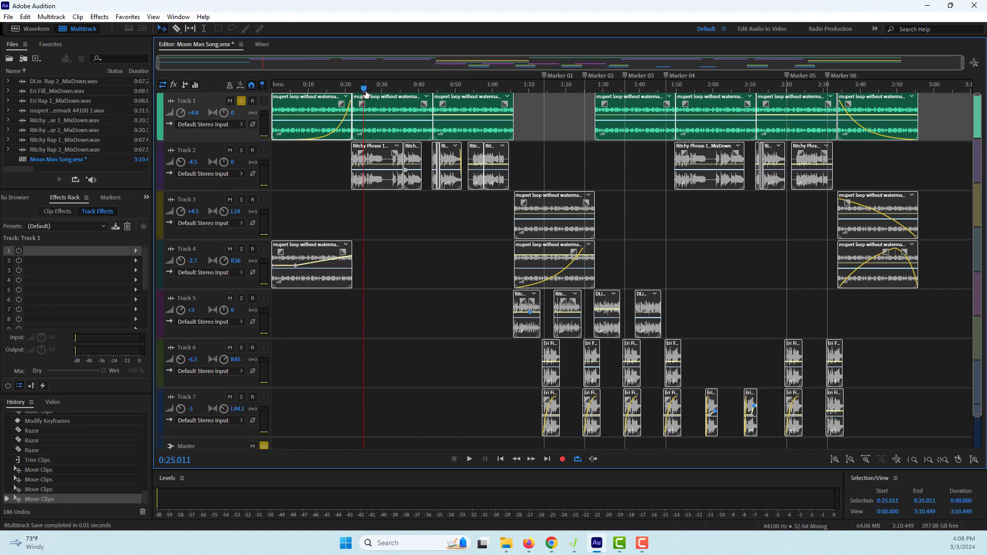
pyautogui.moveTo(365, 92); pyautogui.dragTo(355, 91)
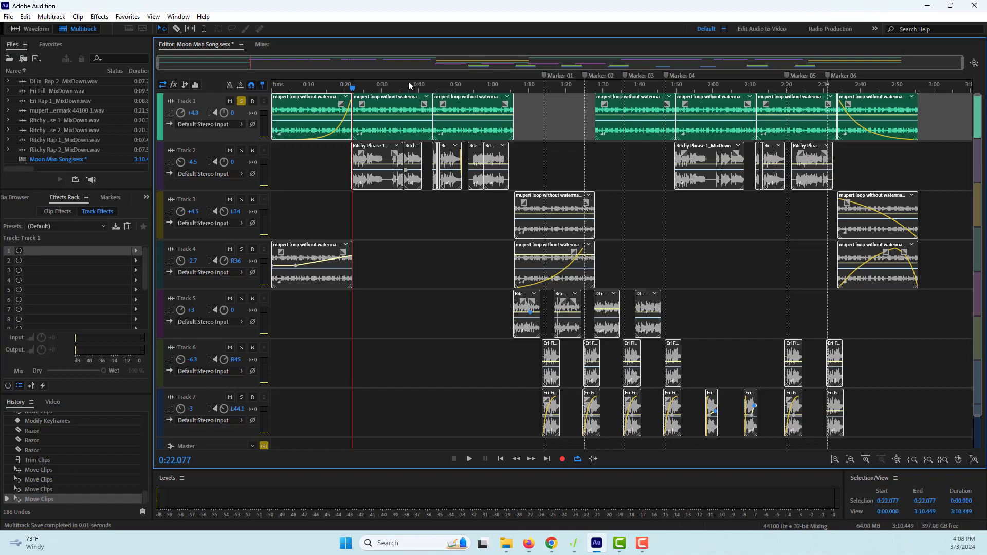
# Switch to Chrome, open the Mubert music AI site from the search results and review its pricing plans and features
pyautogui.hotkey('alt', 'Tab')
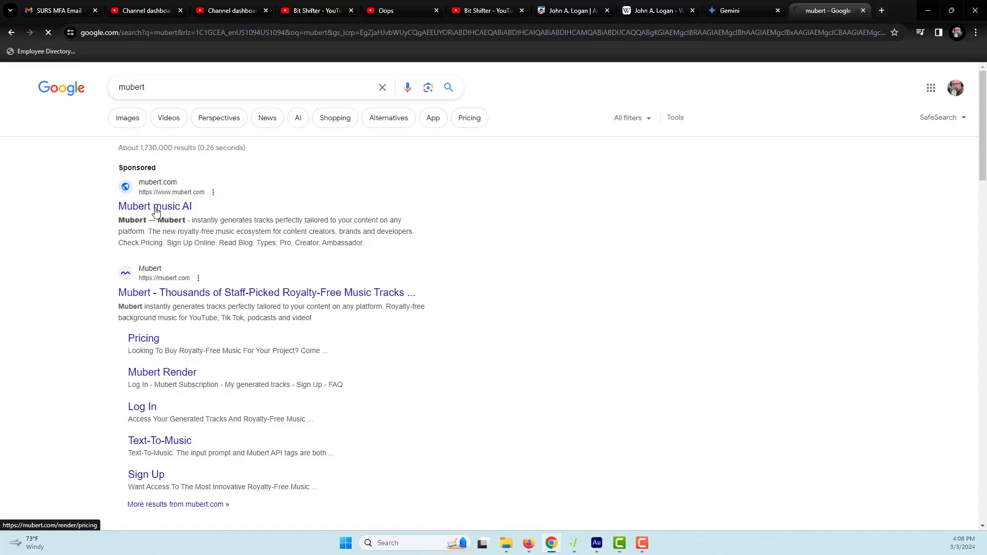
pyautogui.click(126, 212)
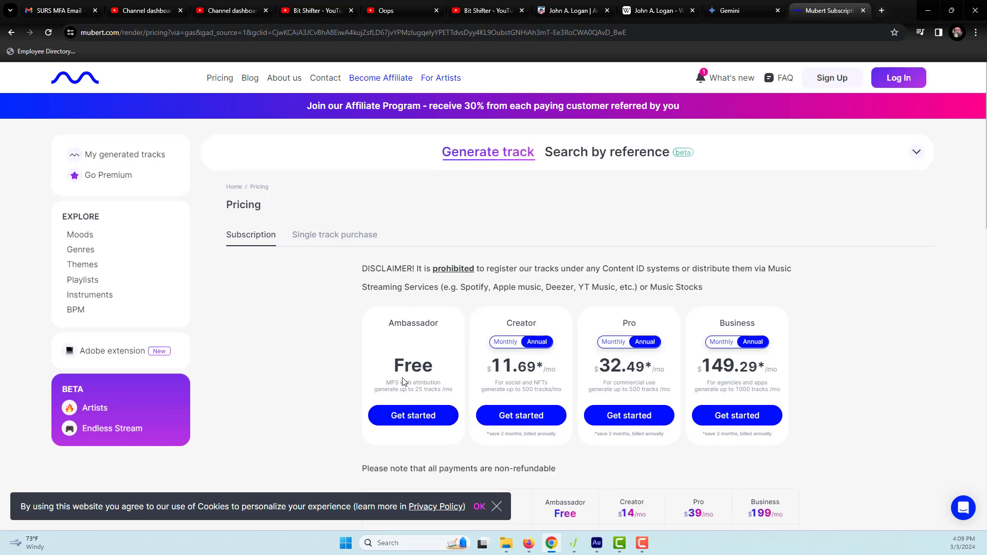
pyautogui.scroll(-5, 403, 381)
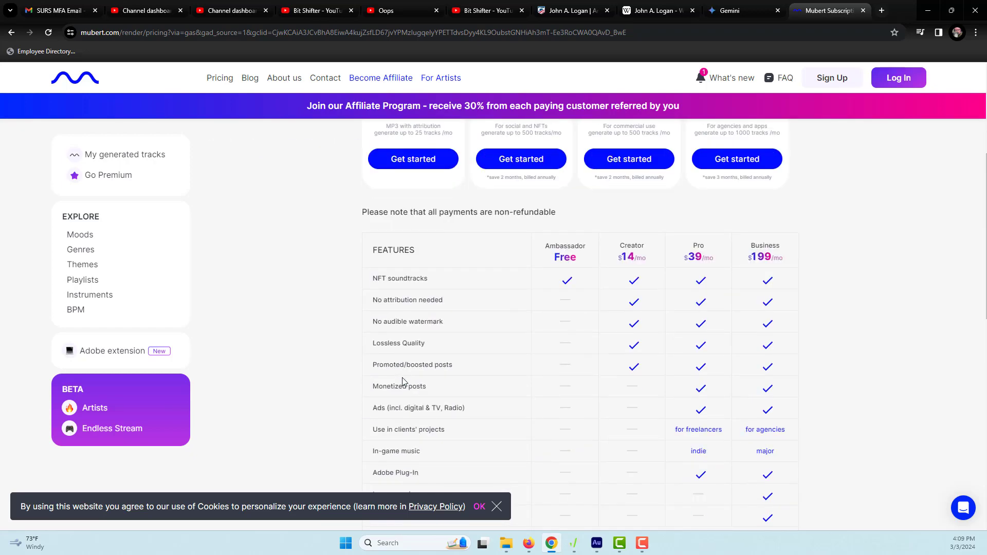
pyautogui.scroll(-1, 402, 382)
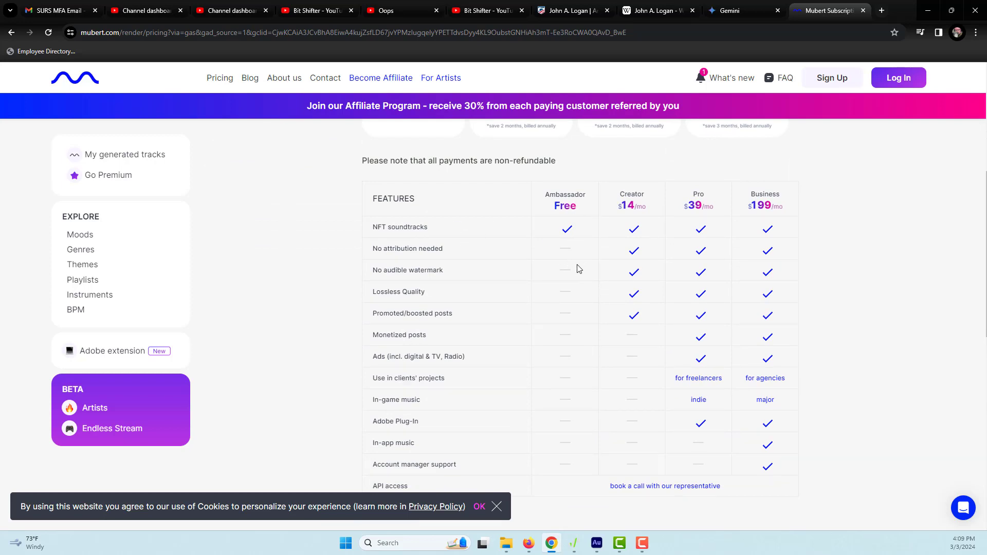
pyautogui.scroll(-5, 496, 340)
pyautogui.scroll(15, 496, 340)
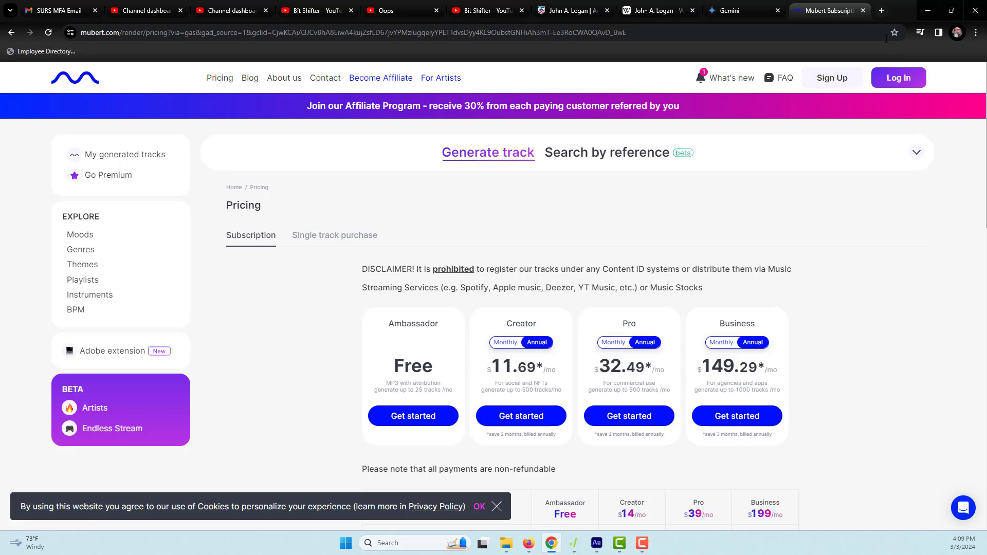
# Return to Adobe Audition, play the soloed Track 1 loop from 0:22 and move the playhead back to the session start
pyautogui.click(928, 10)
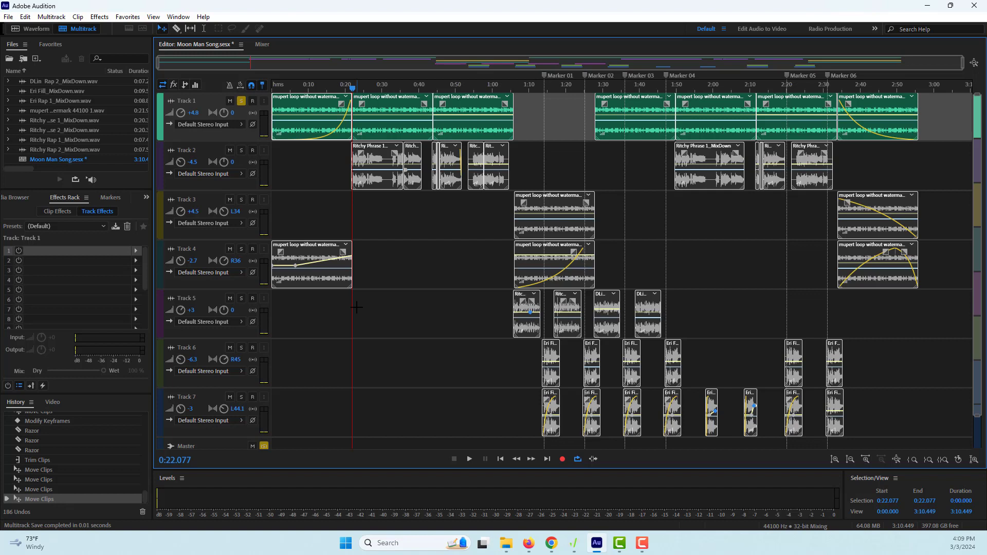
pyautogui.press('space')
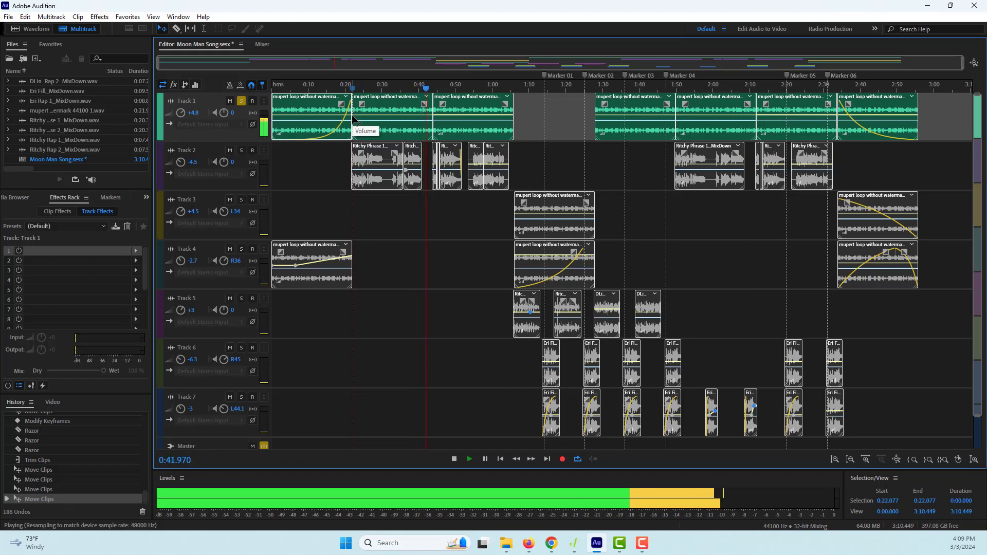
pyautogui.press('space')
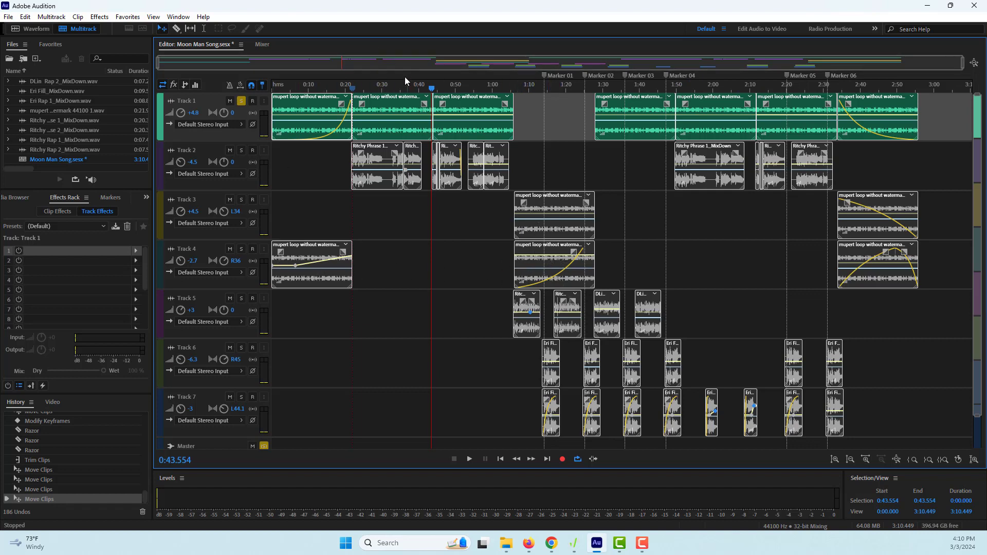
pyautogui.moveTo(431, 93); pyautogui.dragTo(271, 88)
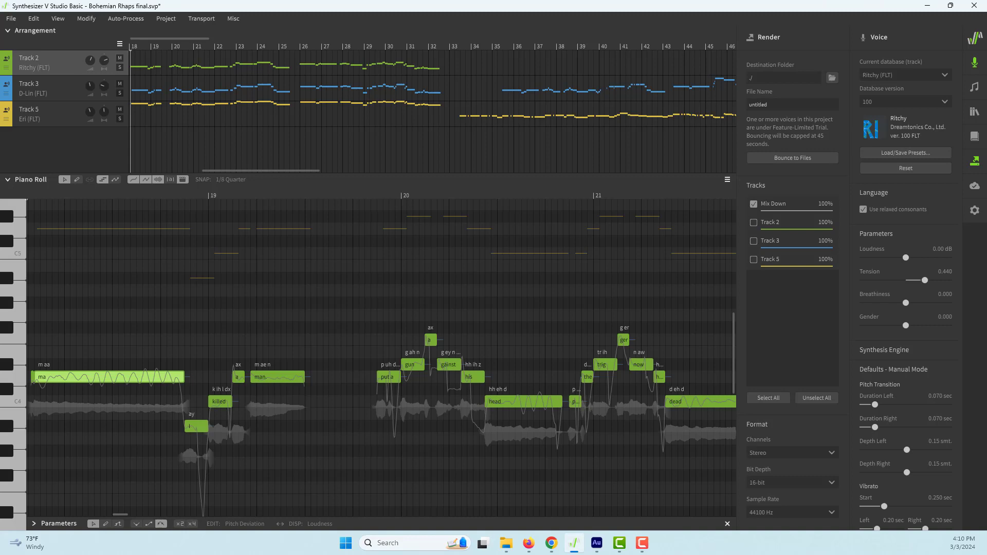
# Open the recent Synthesizer V Studio project Gemini Moonman song.svp and place the playhead just before the first lyric
pyautogui.click(11, 21)
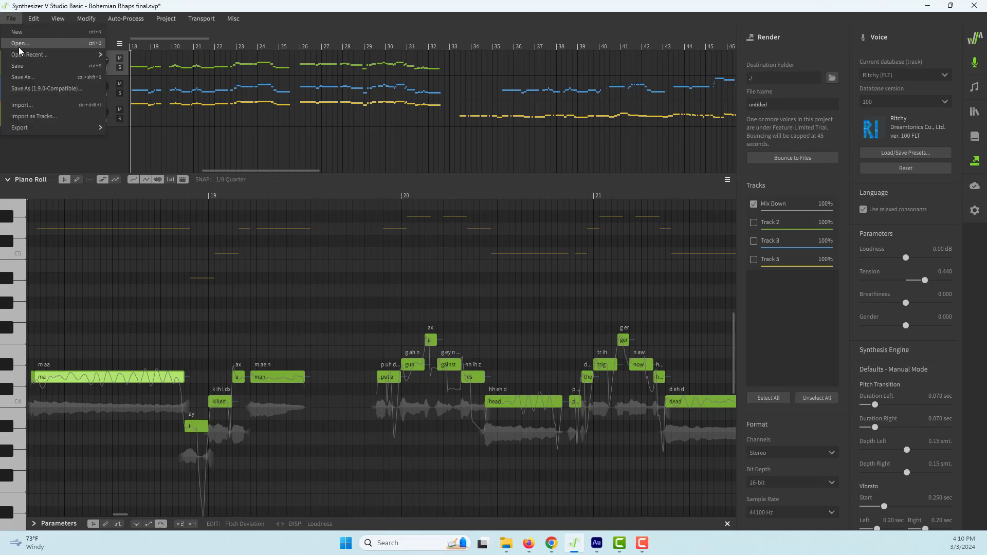
pyautogui.moveTo(23, 55)
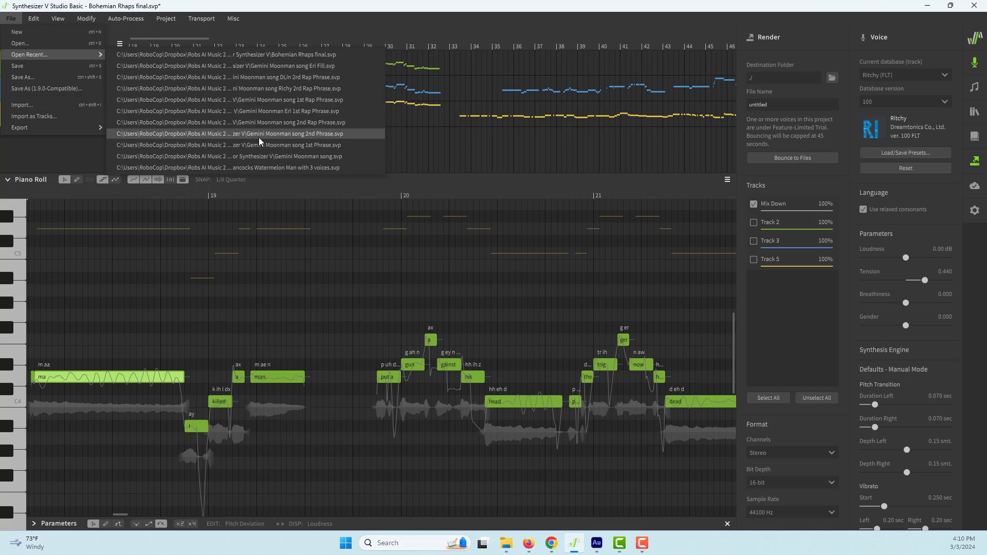
pyautogui.click(283, 156)
pyautogui.click(509, 293)
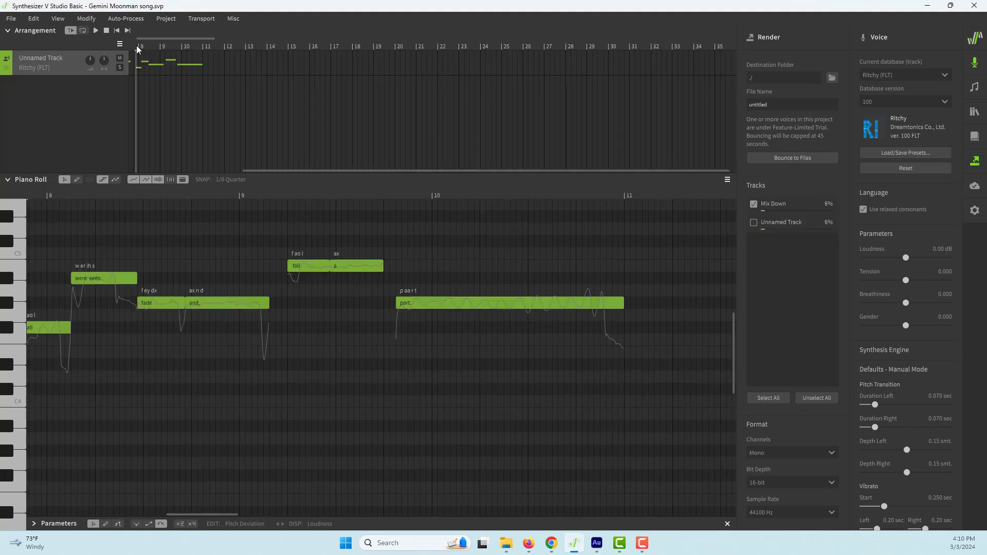
pyautogui.click(157, 192)
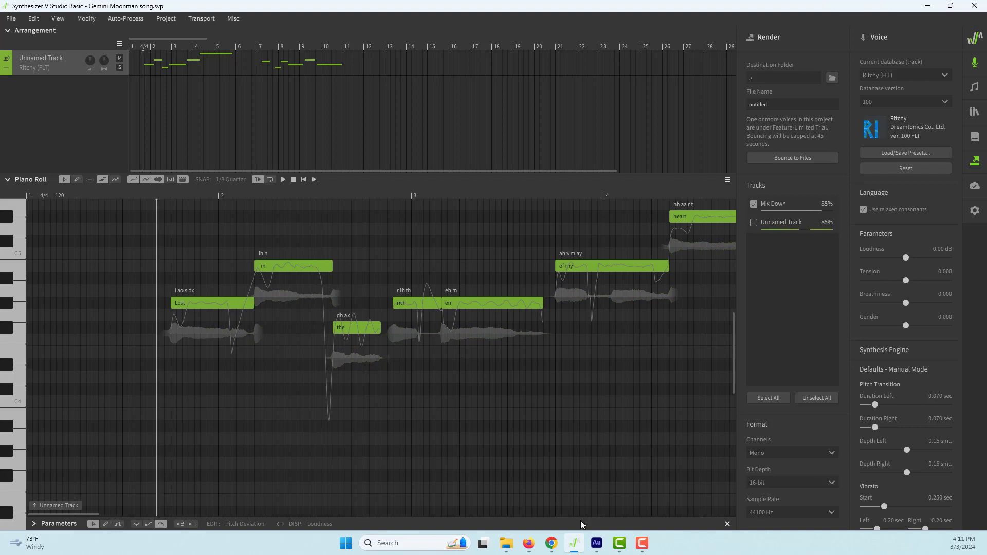
# Switch to Chrome, close the Mubert tab and read Gemini's comical old-technology rewrite of the Bohemian Rhapsody lyrics
pyautogui.click(551, 543)
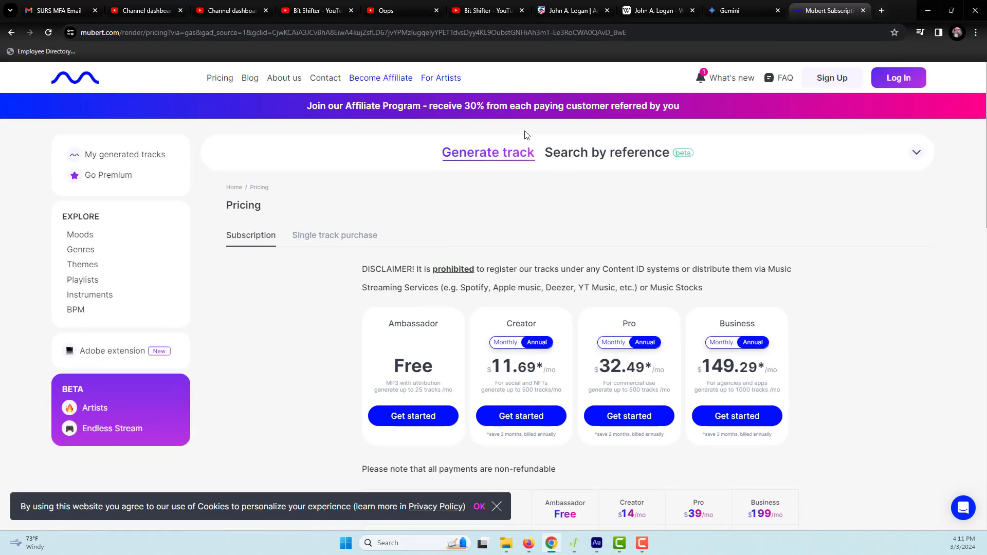
pyautogui.click(863, 10)
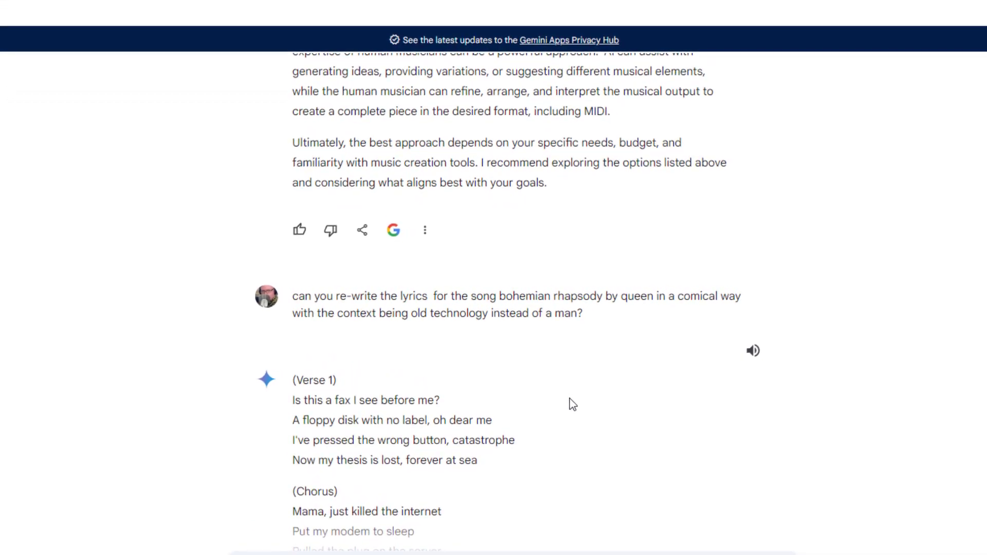
pyautogui.scroll(-4, 569, 404)
pyautogui.scroll(-3, 574, 406)
pyautogui.scroll(3, 574, 406)
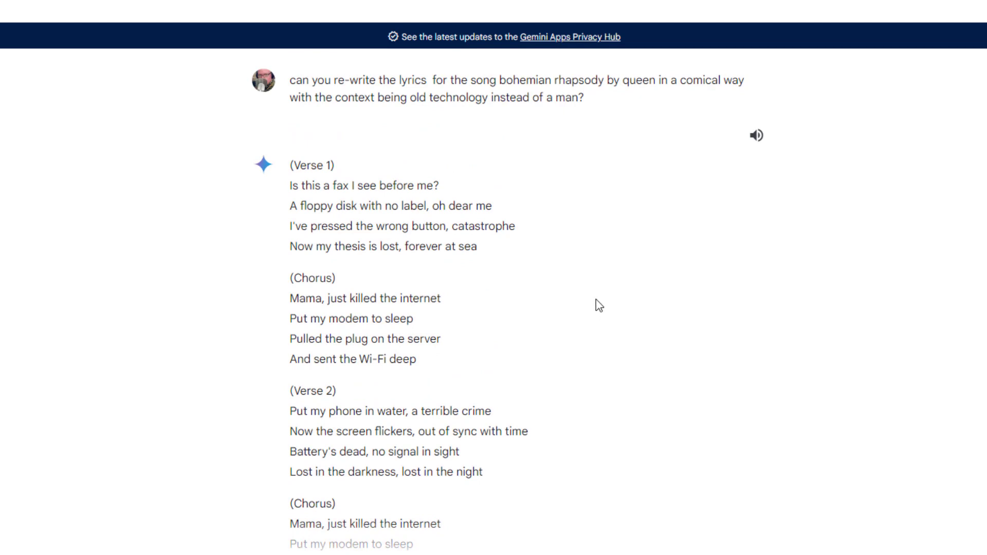
pyautogui.scroll(-2, 469, 359)
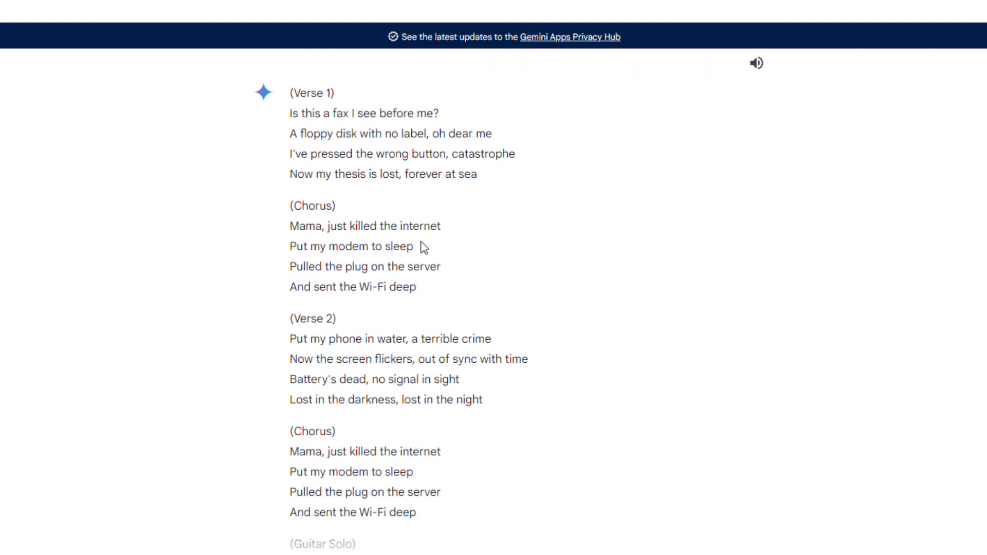
# Read the rest of Gemini's old-technology Bohemian Rhapsody rewrite, from the first verse through the Outro
pyautogui.scroll(2, 434, 446)
pyautogui.scroll(-4, 434, 442)
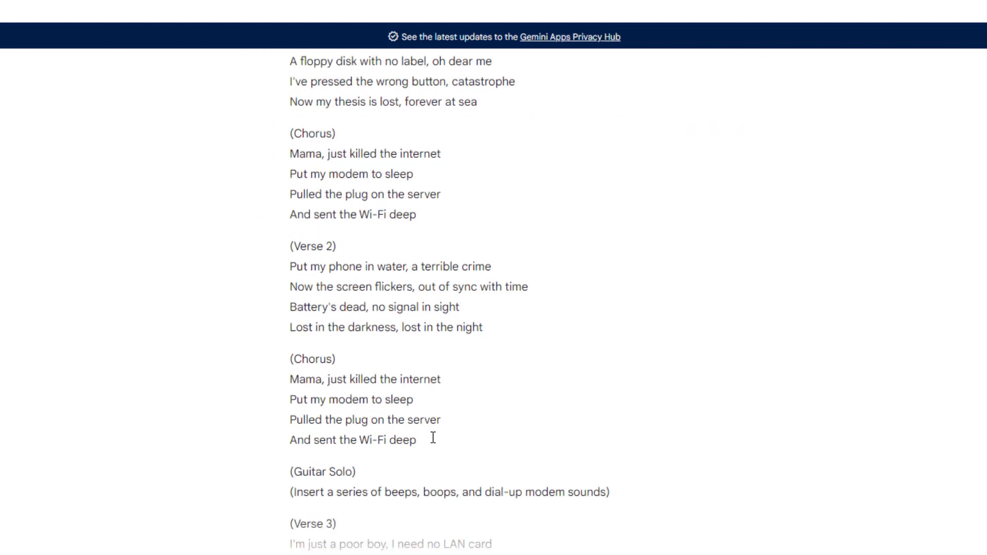
pyautogui.scroll(-4, 434, 441)
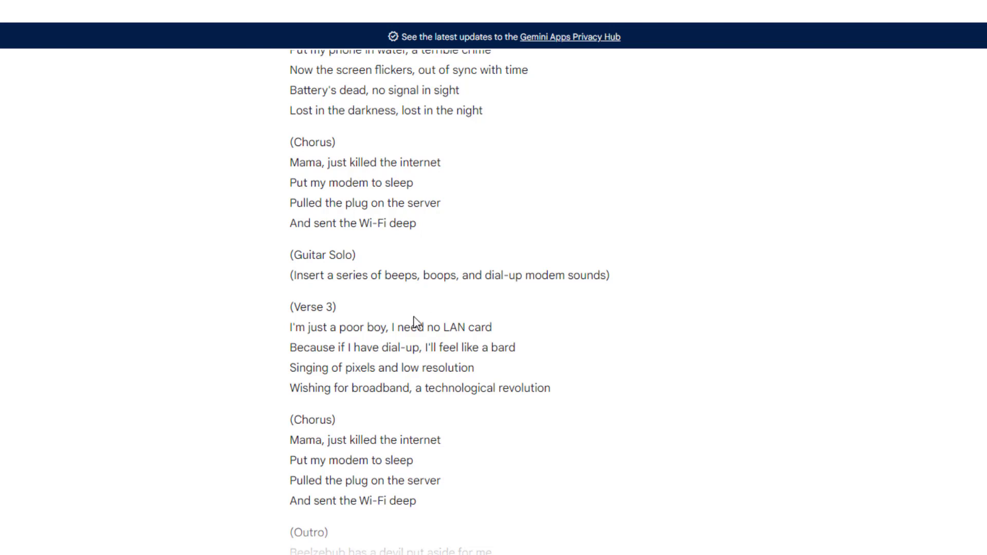
pyautogui.scroll(-3, 415, 321)
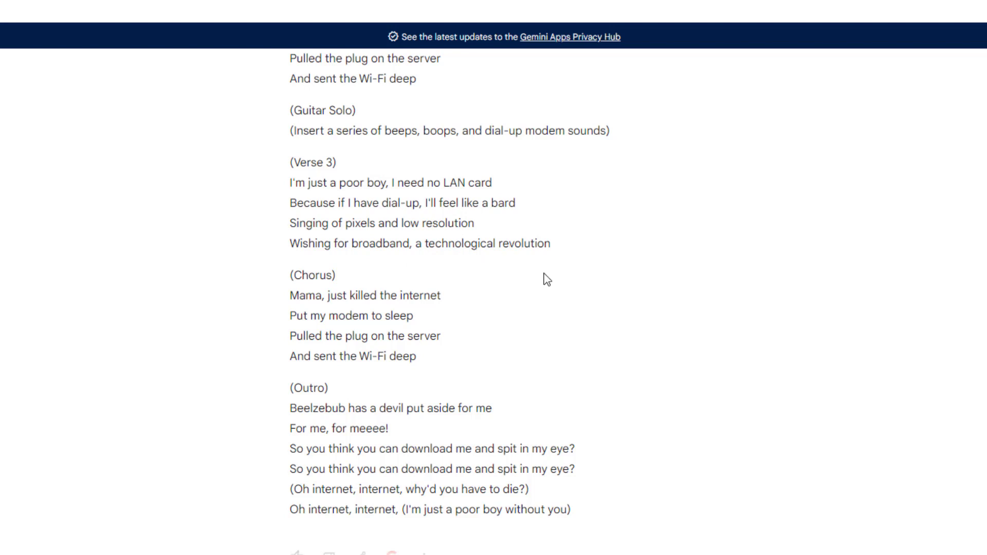
pyautogui.scroll(-3, 506, 377)
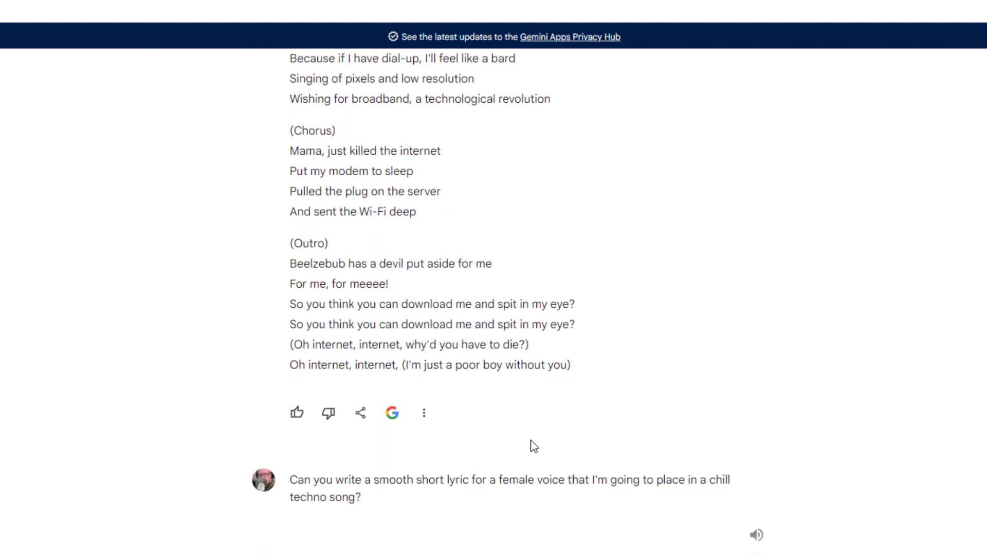
# Review Gemini's short chill techno lyric for a female voice and its second-line options for "Lost in the rhythm of my heart"
pyautogui.scroll(-7, 535, 447)
pyautogui.scroll(3, 534, 447)
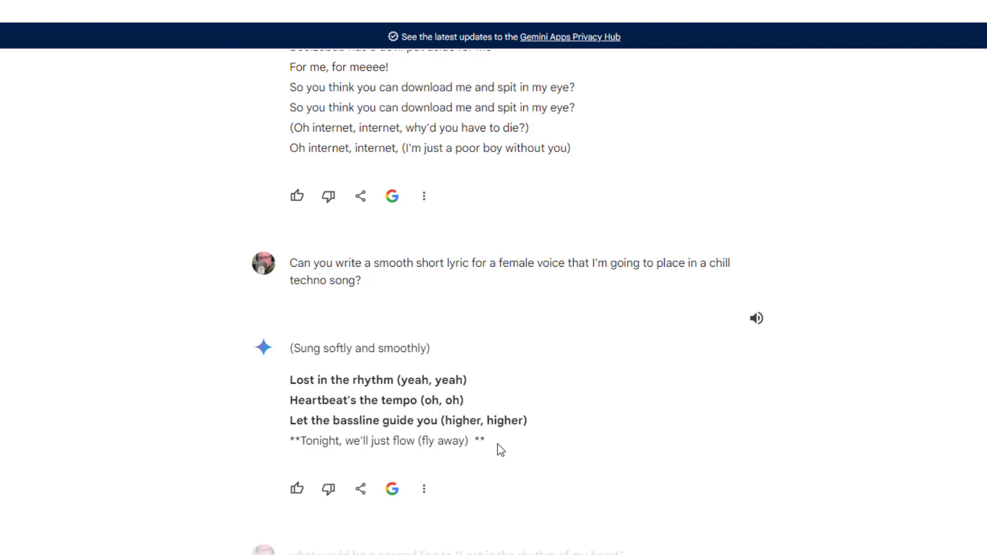
pyautogui.scroll(-3, 600, 454)
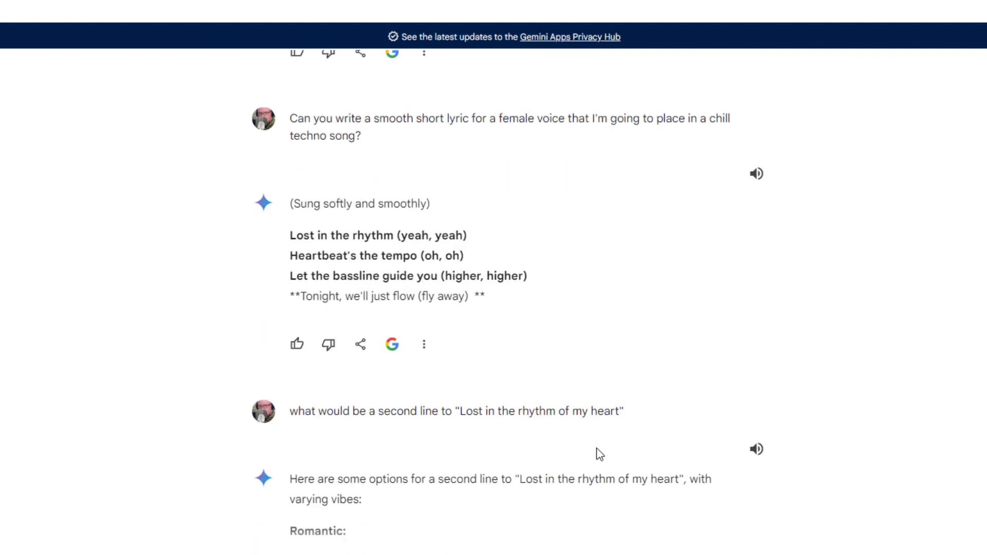
pyautogui.scroll(2, 600, 454)
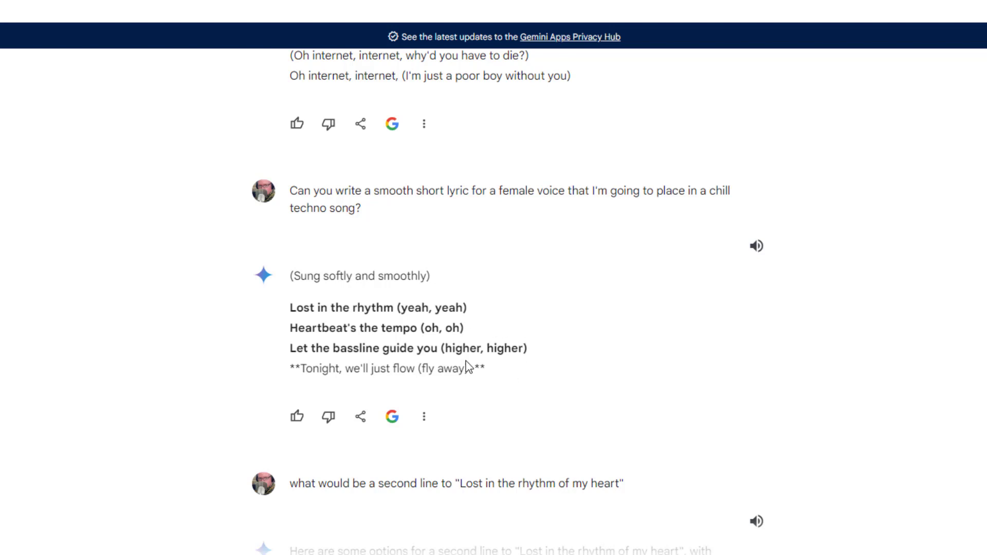
pyautogui.scroll(-1, 468, 367)
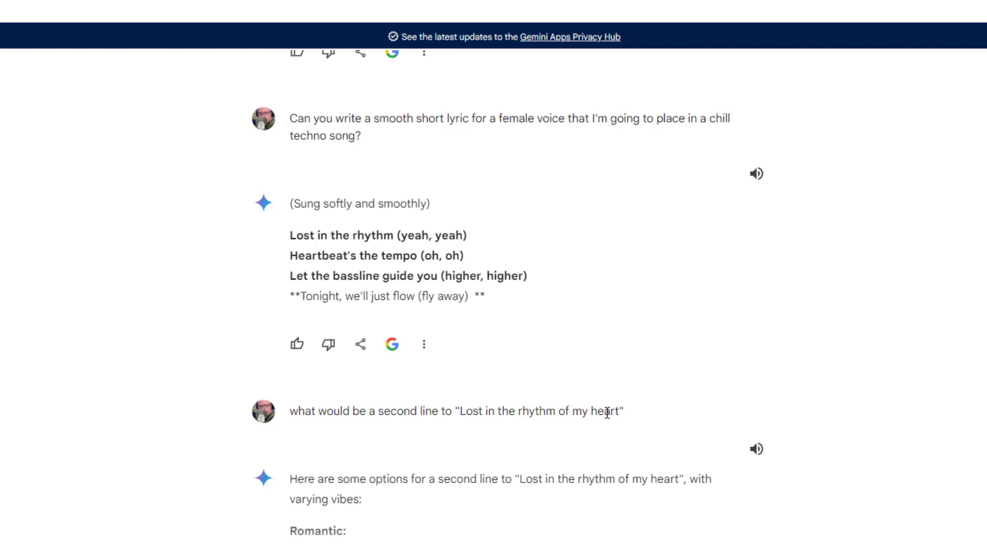
pyautogui.scroll(-6, 520, 465)
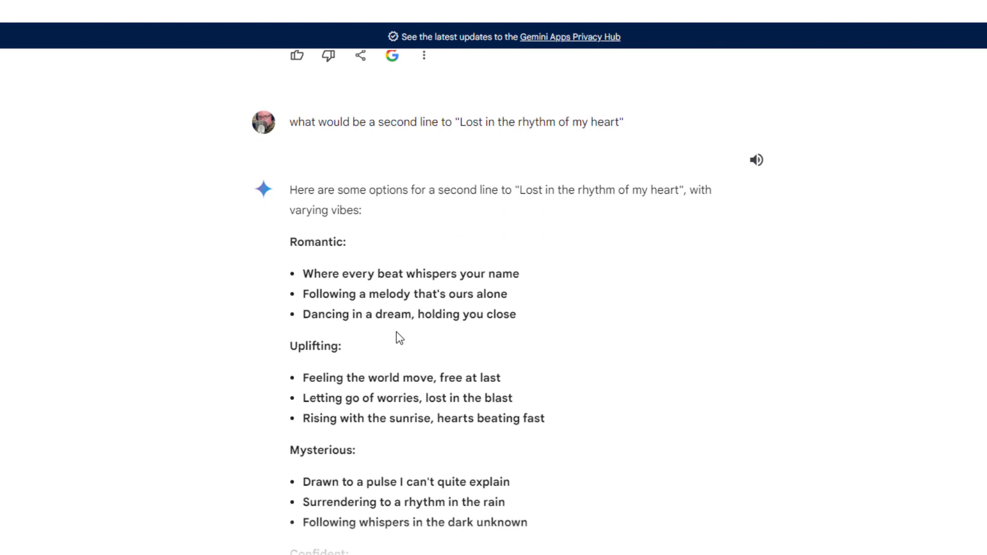
pyautogui.scroll(-2, 422, 422)
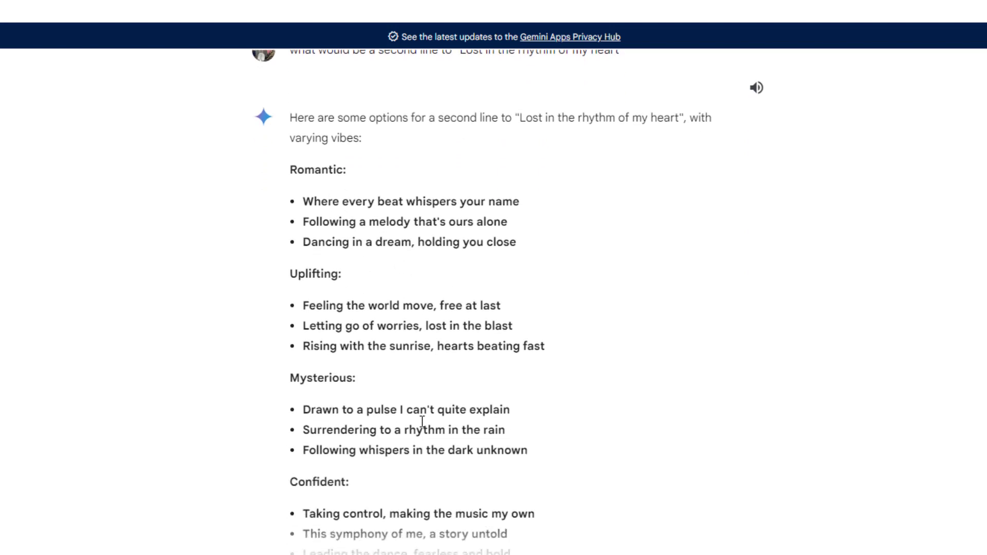
pyautogui.scroll(-4, 422, 422)
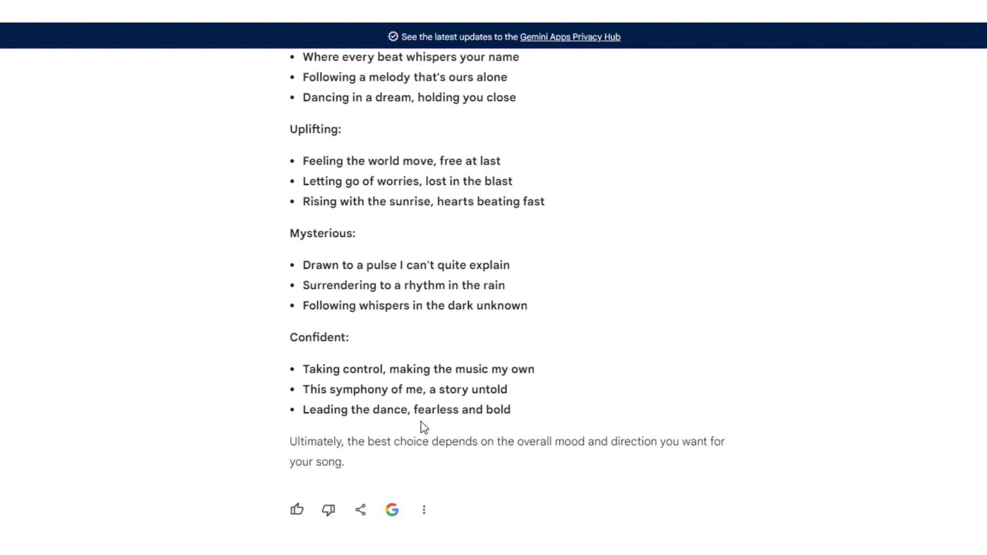
# Examine Gemini's two versions of Verse 3 and Verse 4, highlighting parts of the "Lose yourself in the sway" line
pyautogui.scroll(-6, 422, 427)
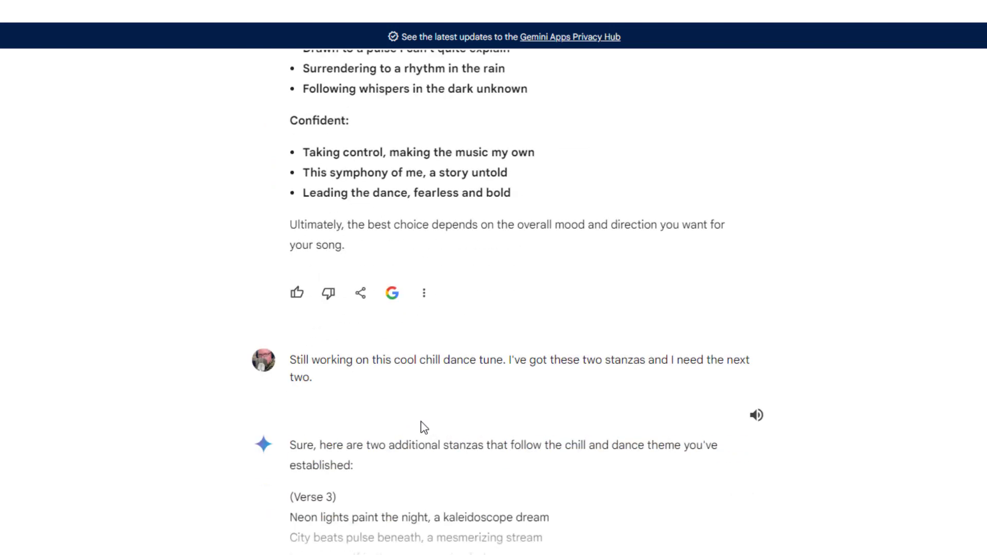
pyautogui.scroll(-4, 423, 428)
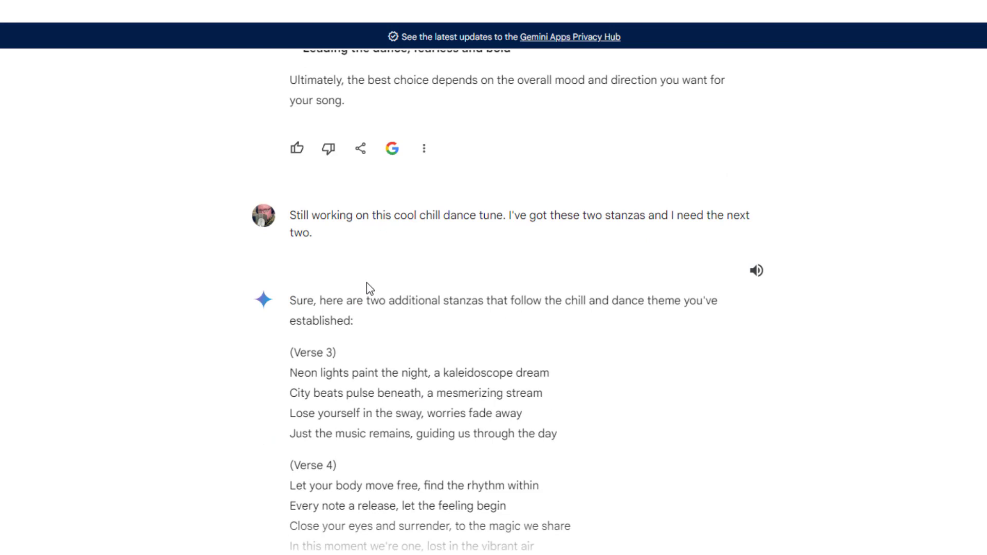
pyautogui.scroll(-4, 367, 288)
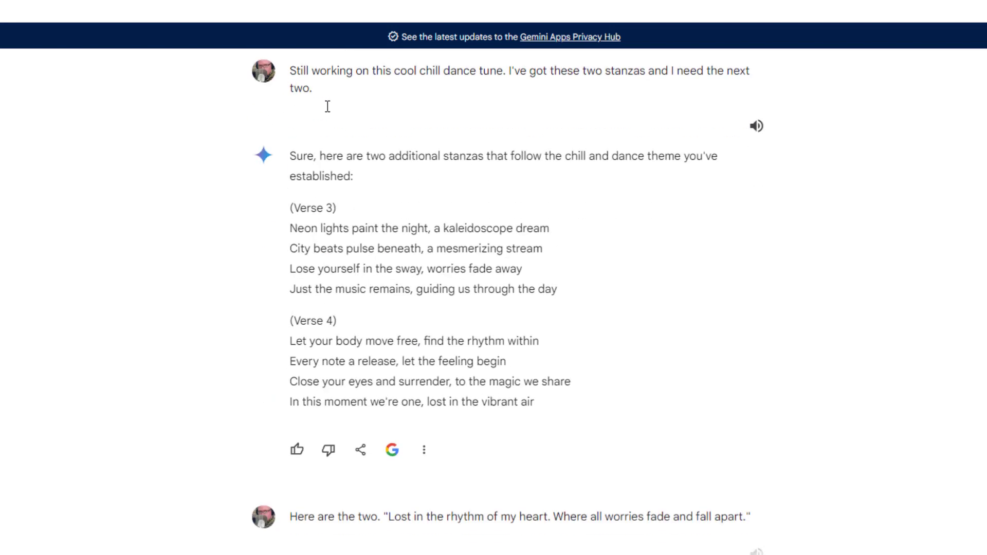
pyautogui.scroll(-10, 432, 293)
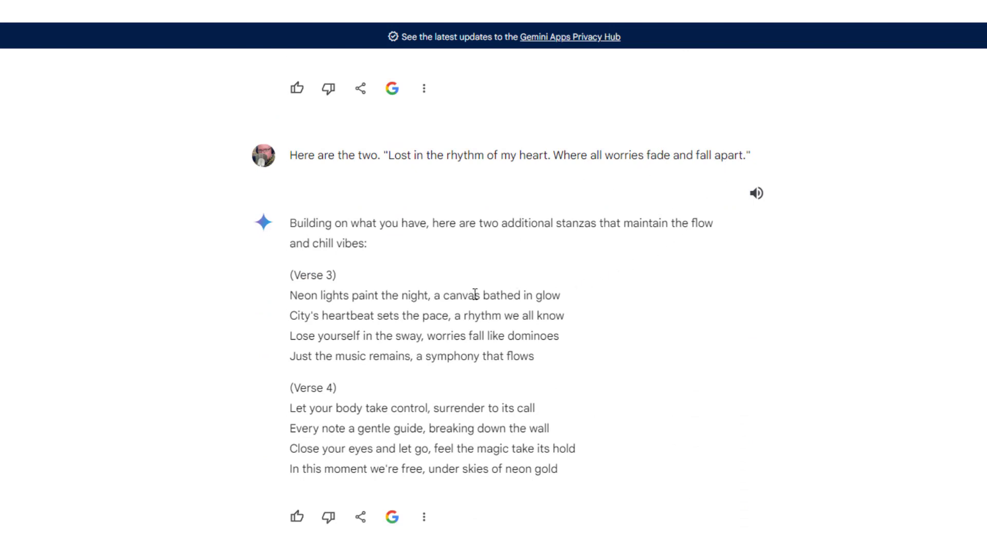
pyautogui.scroll(-1, 447, 299)
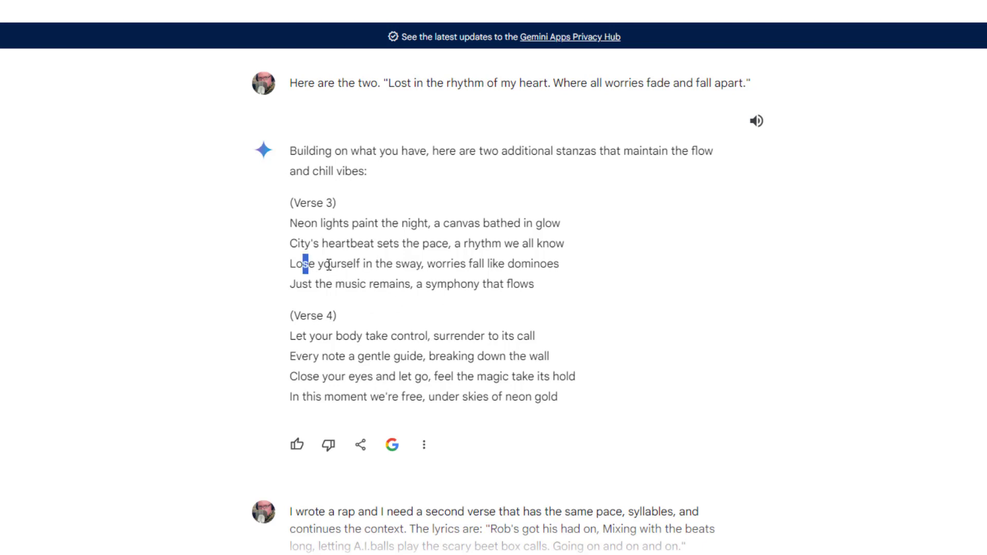
pyautogui.moveTo(303, 264); pyautogui.dragTo(402, 264)
pyautogui.moveTo(304, 283); pyautogui.dragTo(554, 262)
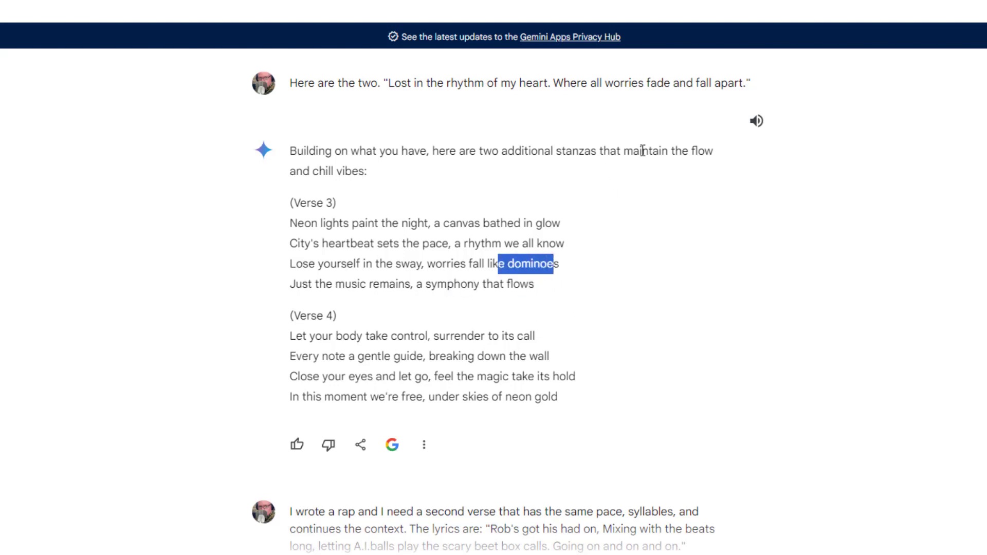
pyautogui.scroll(-3, 624, 378)
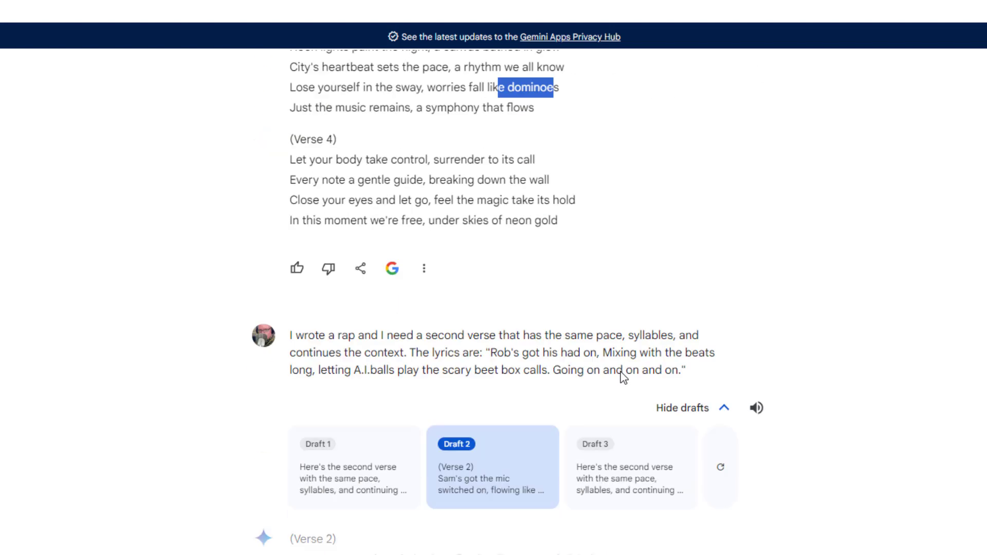
pyautogui.scroll(1, 622, 378)
pyautogui.scroll(3, 623, 378)
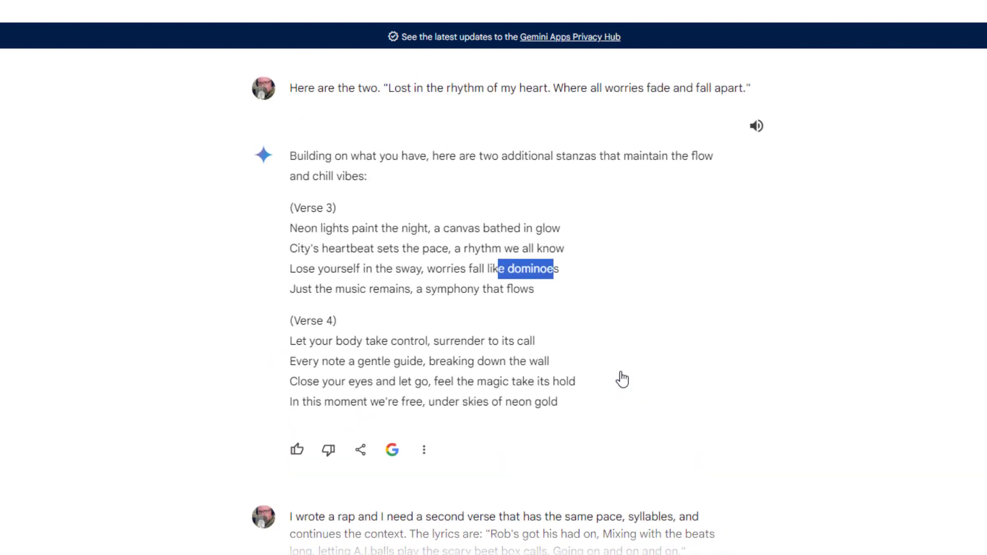
# Switch to Synthesizer V Studio and play the vocal line "Lost in the rhythm of my heart" from just before its first note
pyautogui.click(607, 554)
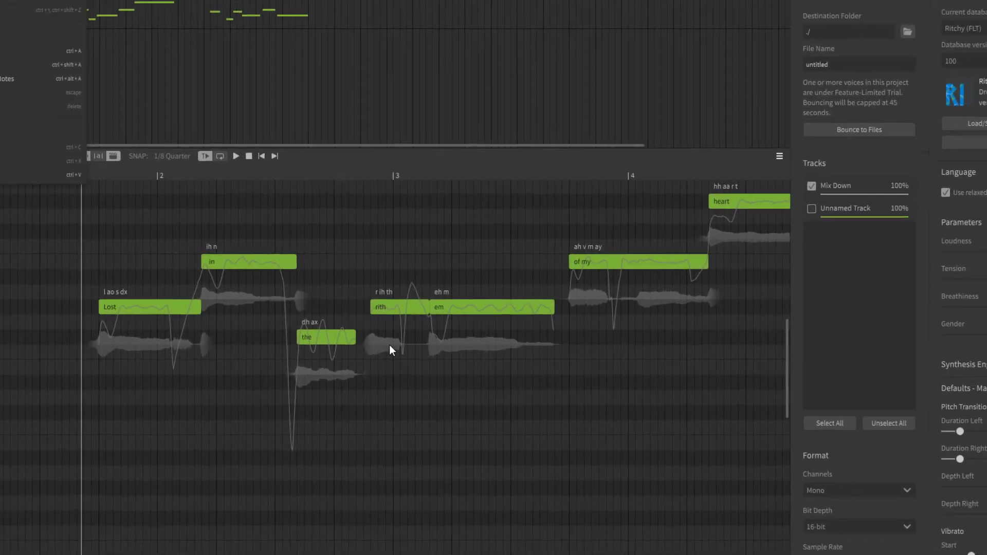
pyautogui.click(116, 179)
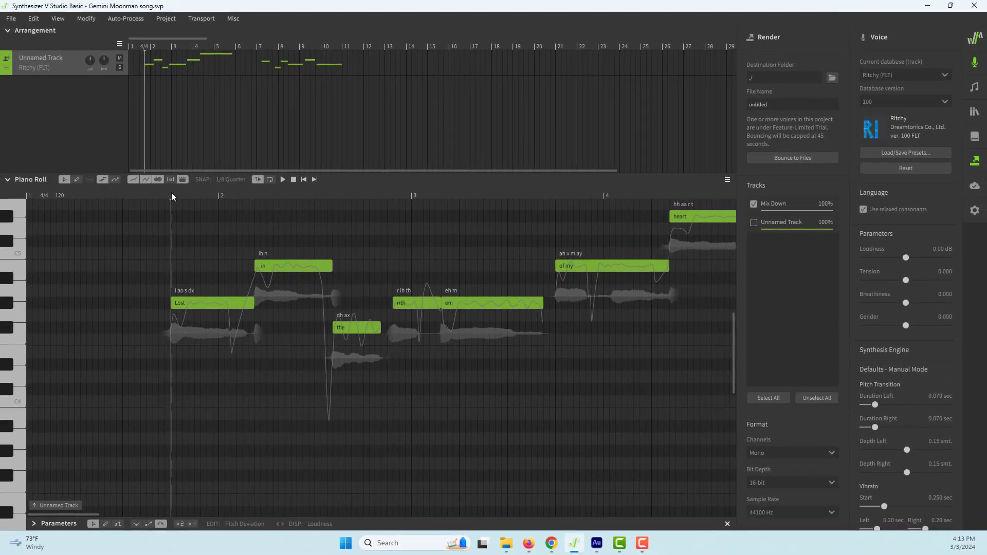
pyautogui.press('space')
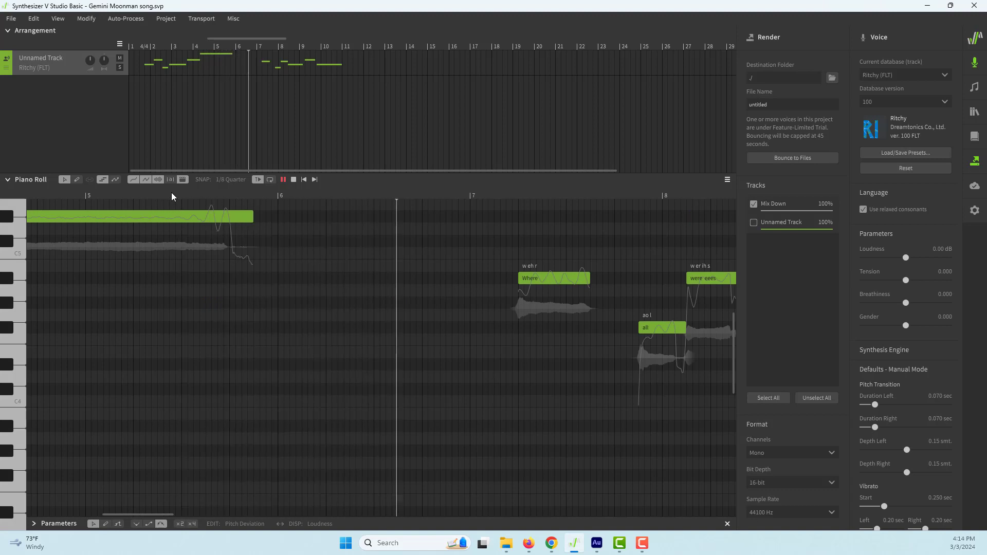
pyautogui.press('space')
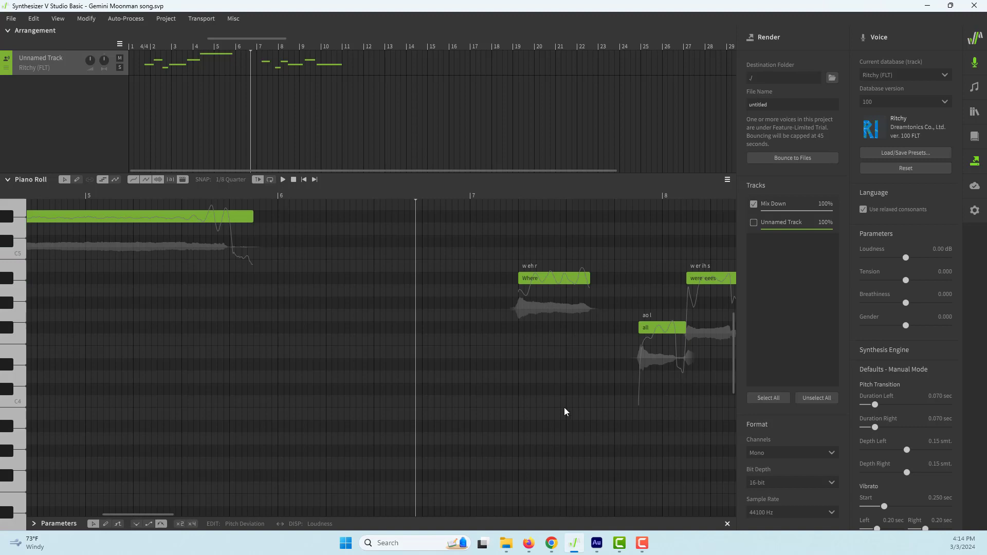
# Resume playback through the "Where all worries fade and fall apart" line, pause after it and return to that line's notes
pyautogui.press('space')
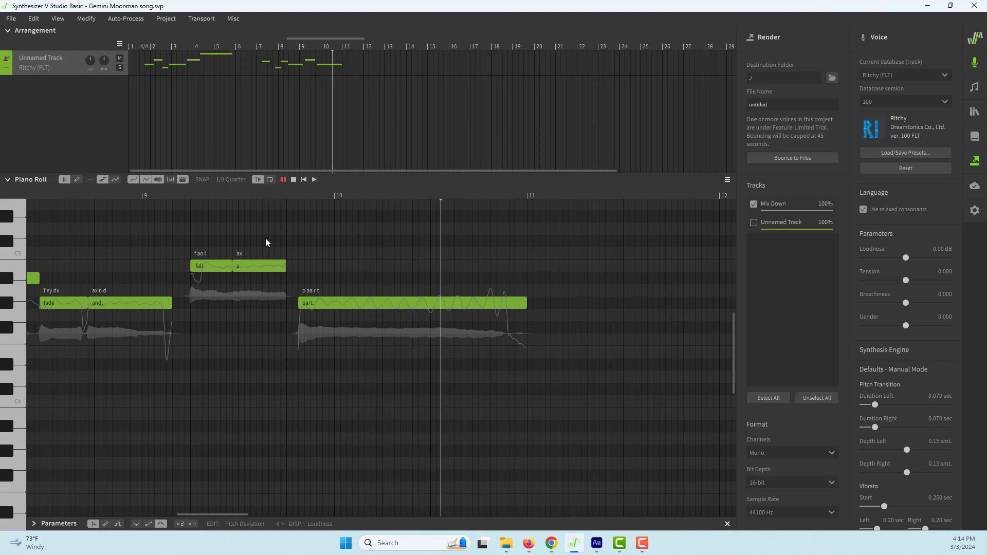
pyautogui.press('space')
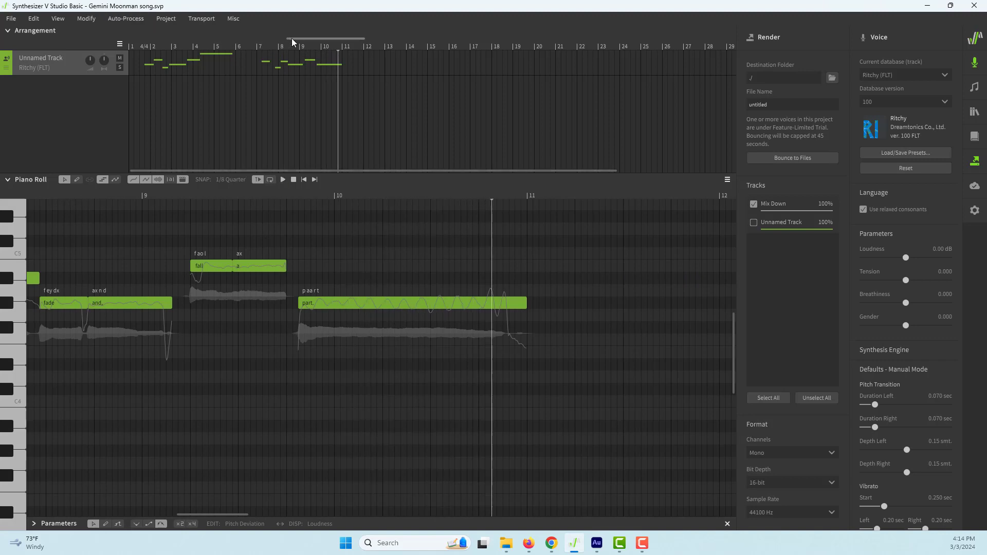
pyautogui.moveTo(291, 38); pyautogui.dragTo(258, 45)
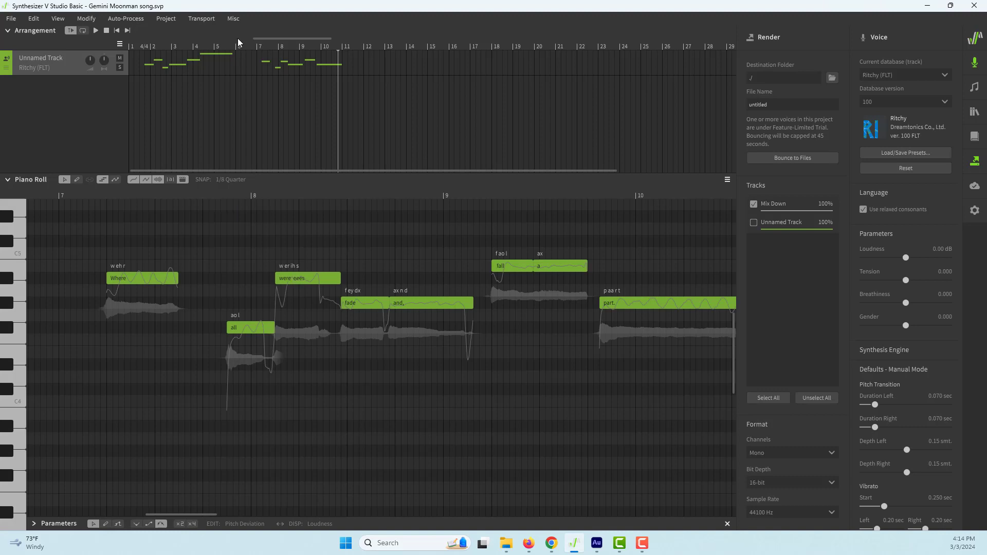
# Open the recent project Gemini Moonman song 2nd Phrase.svp and move the playhead to just before its first notes
pyautogui.click(11, 21)
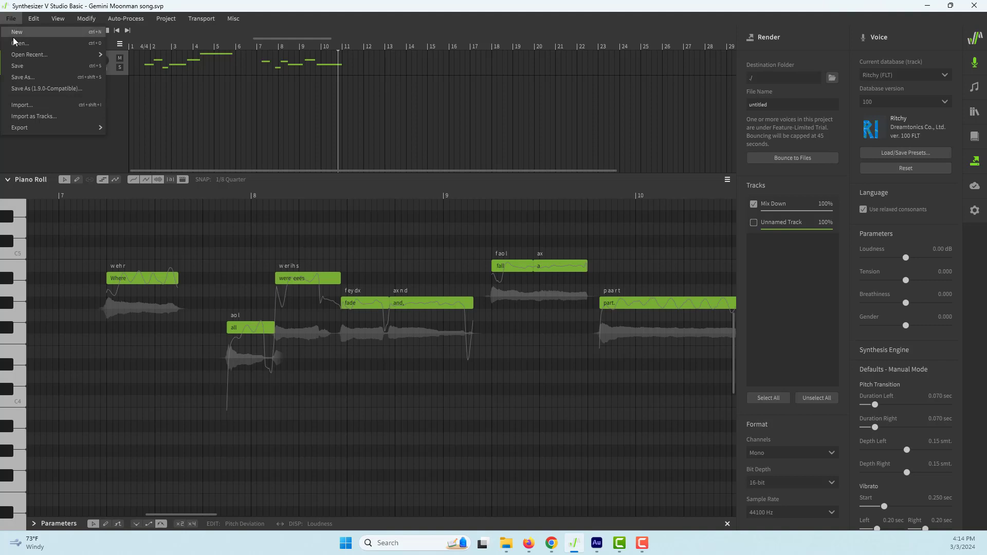
pyautogui.moveTo(24, 55)
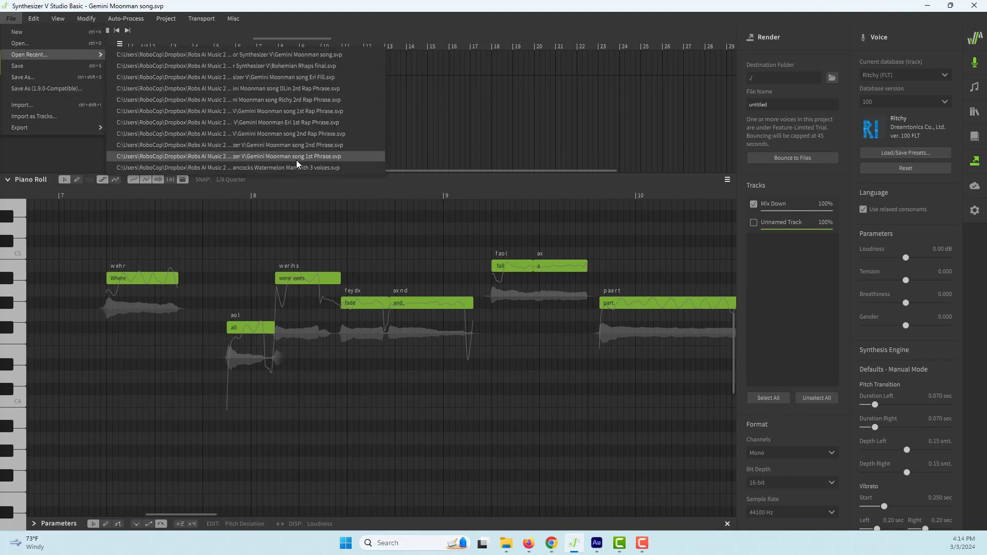
pyautogui.click(298, 146)
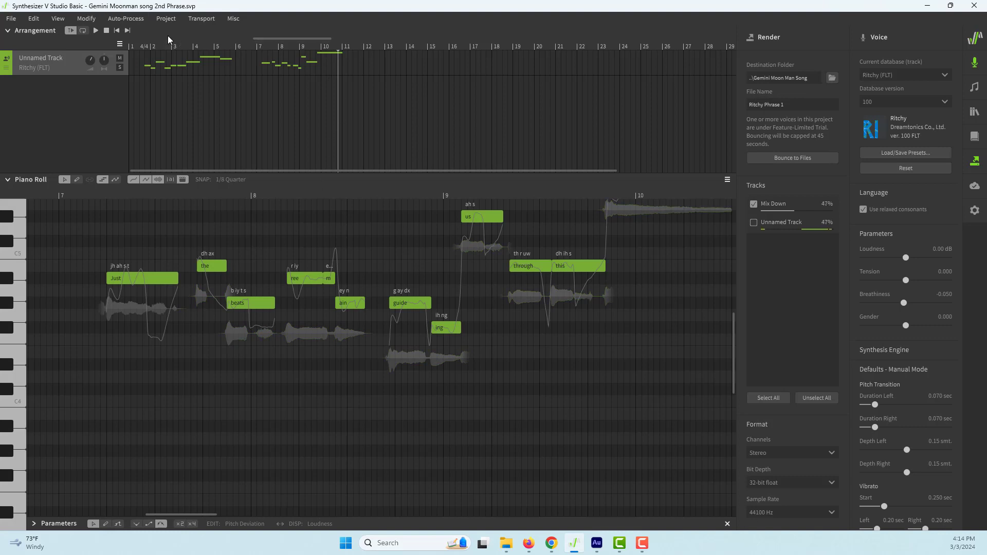
pyautogui.click(239, 43)
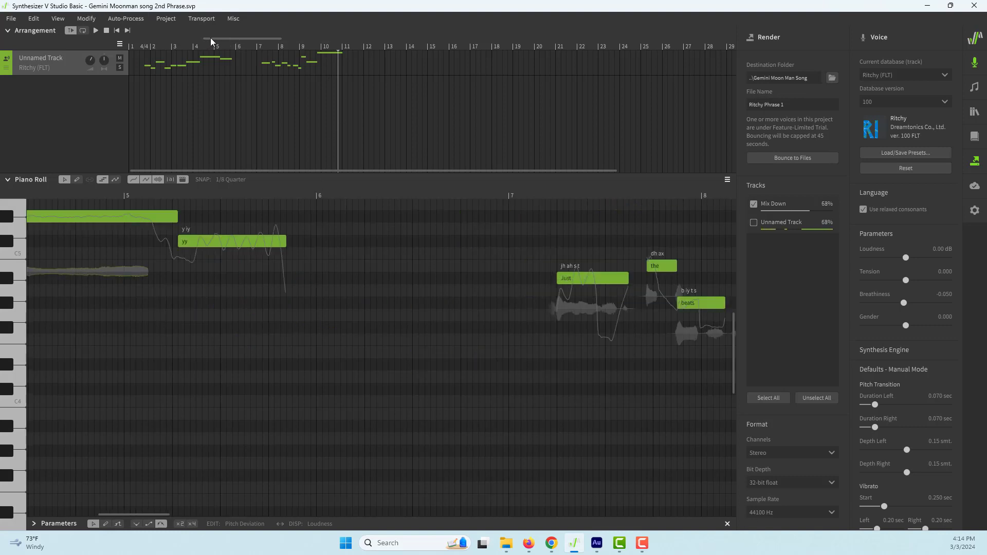
pyautogui.click(138, 46)
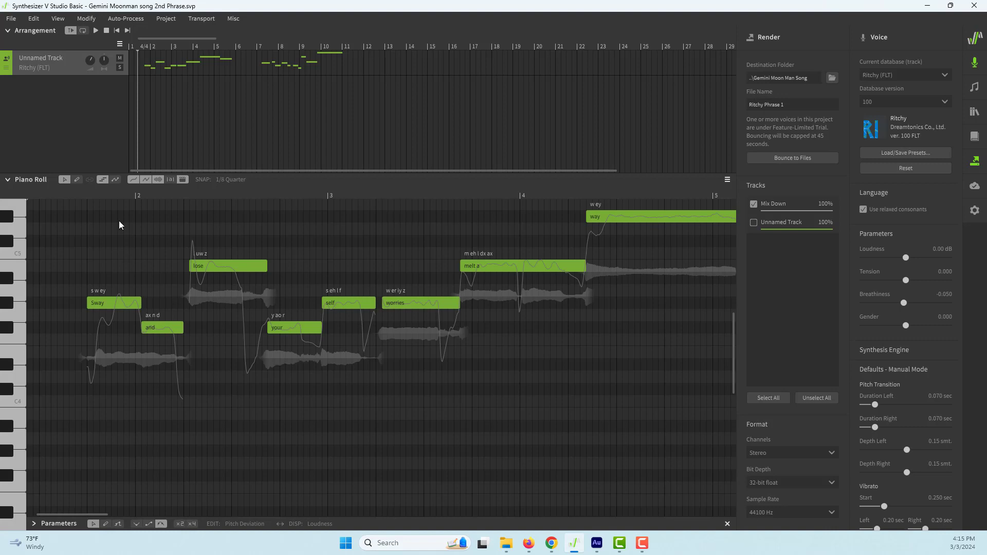
# Play the opening vocal line from just before "Sway" through "melt away" and pause after its last note
pyautogui.click(75, 192)
pyautogui.press('space')
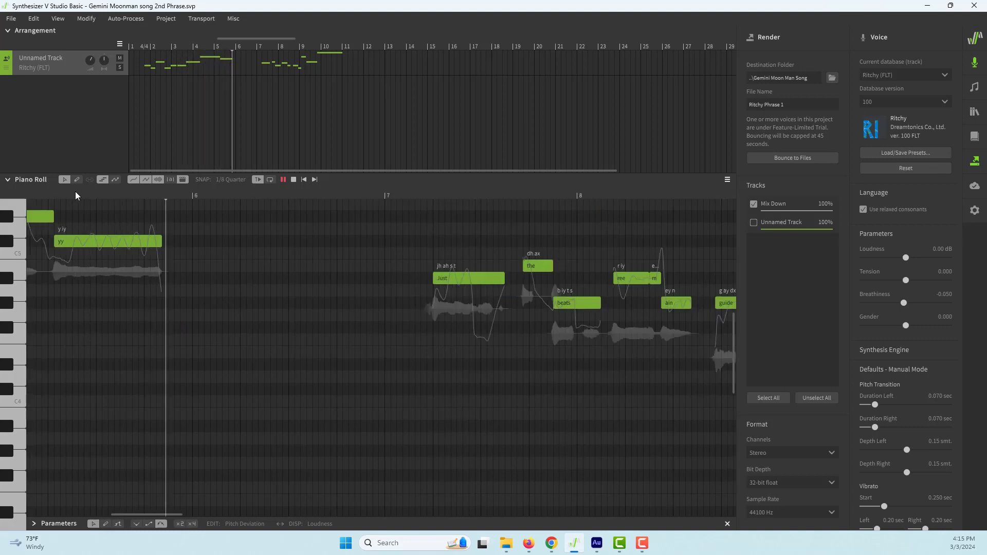
pyautogui.press('space')
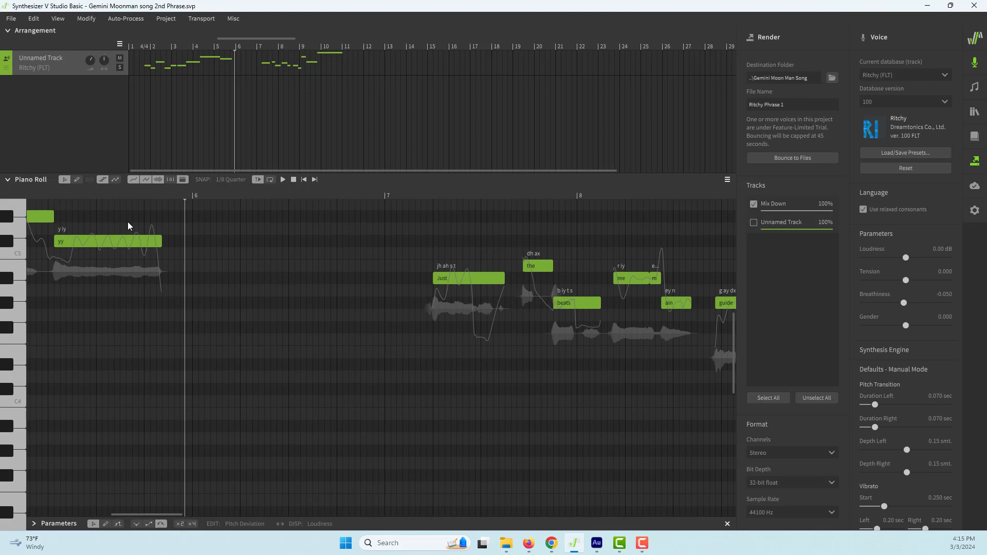
# Play the second vocal line from just before "Just" through "guiding us through this day" and stop after its last note
pyautogui.click(425, 195)
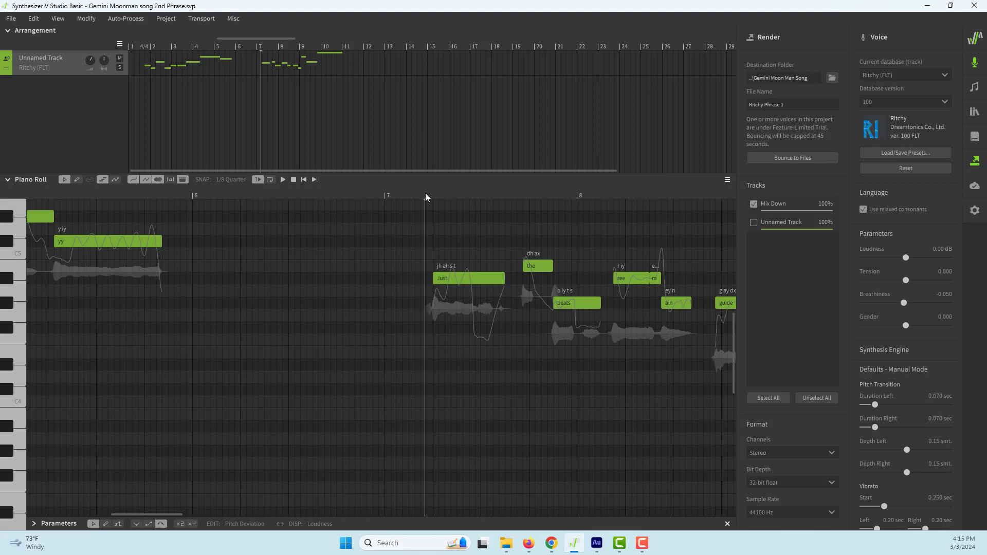
pyautogui.press('space')
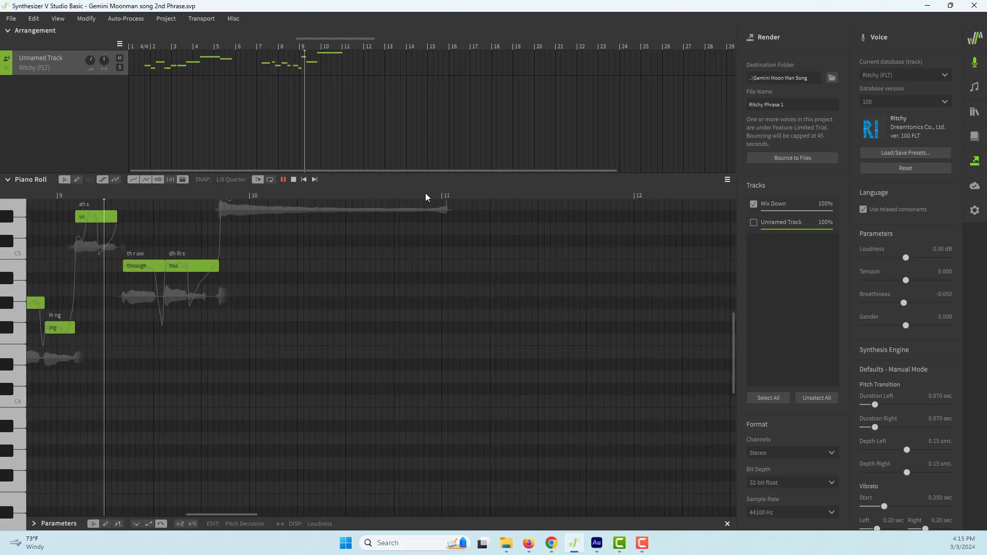
pyautogui.scroll(1, 414, 292)
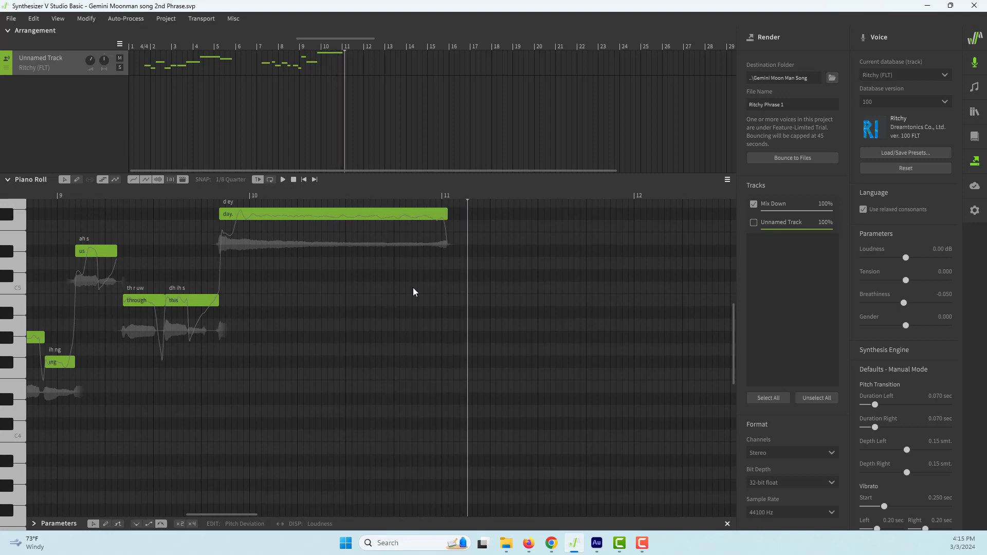
pyautogui.press('space')
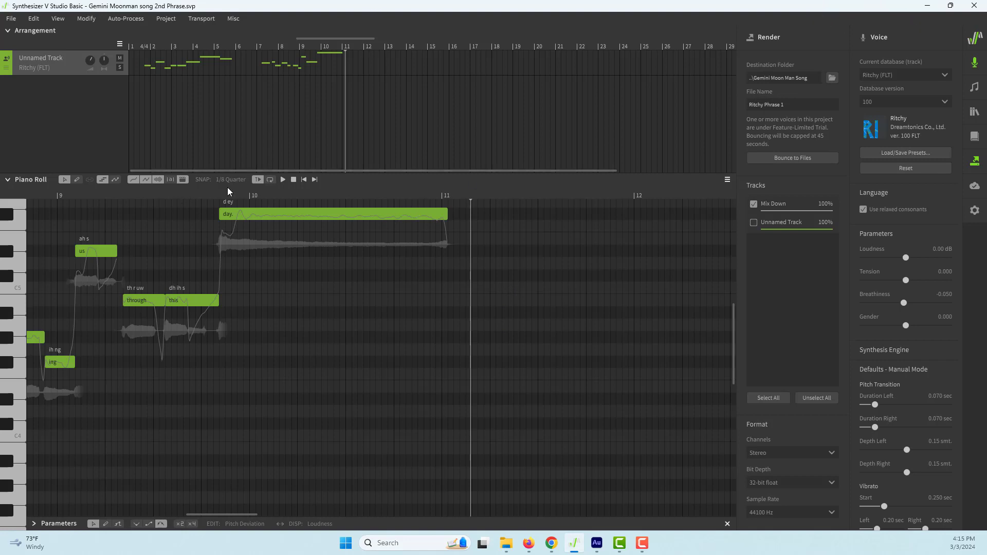
# Open the recent project Gemini Moonman song Richy 2rd Rap Phrase.svp
pyautogui.click(11, 19)
pyautogui.moveTo(26, 51)
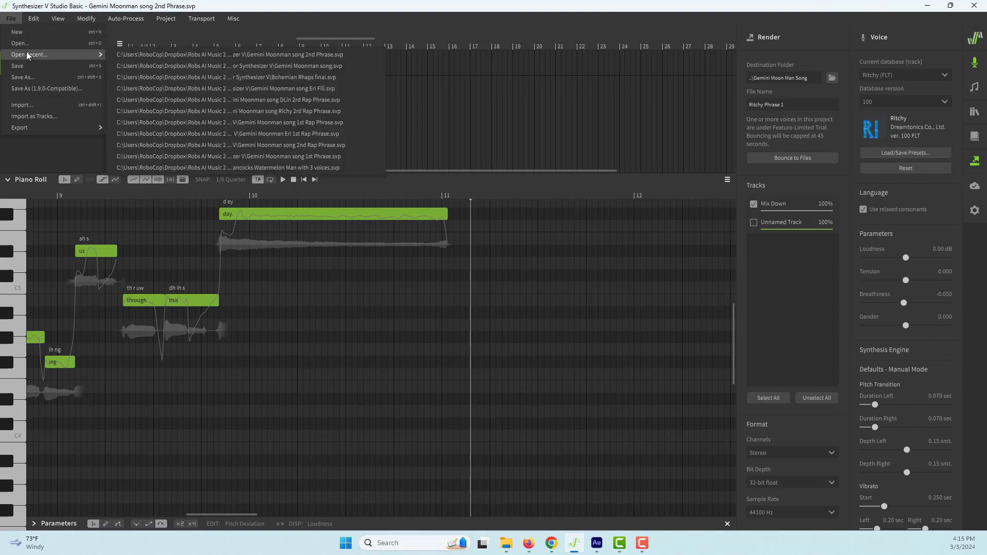
pyautogui.click(251, 123)
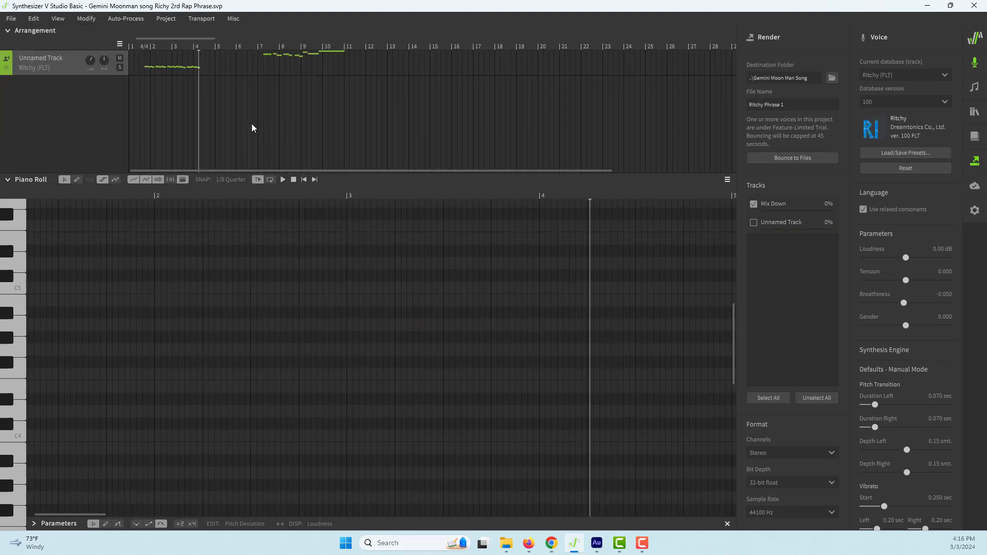
# Play the low rap phrase from just before its first note through "going on and on and on" and return the playhead to its start
pyautogui.click(144, 46)
pyautogui.scroll(-2, 152, 232)
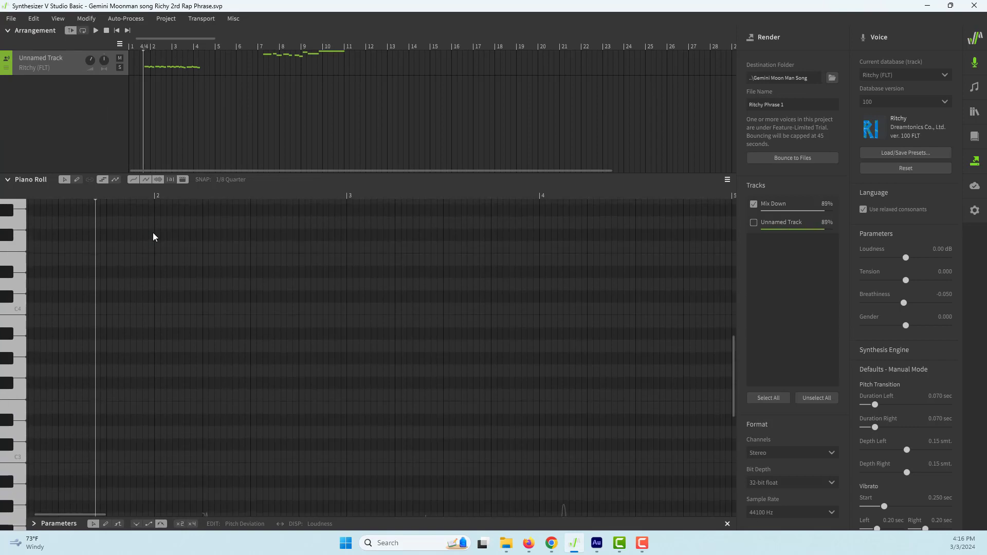
pyautogui.scroll(-3, 153, 232)
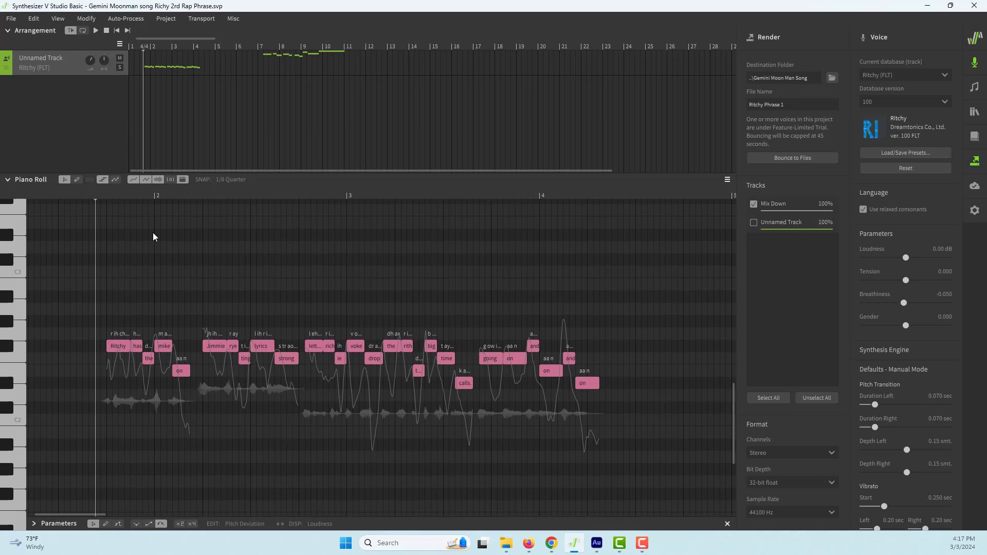
pyautogui.press('space')
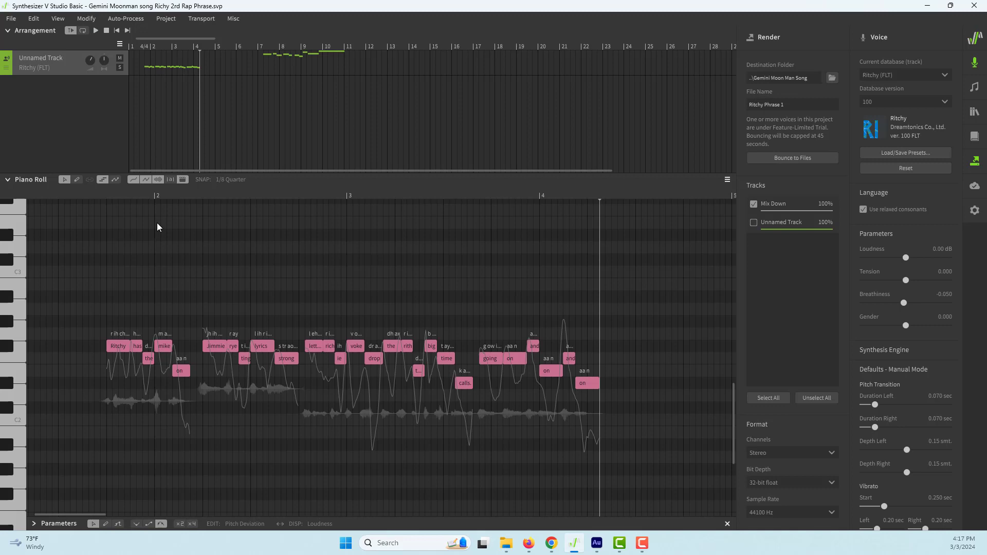
pyautogui.click(108, 196)
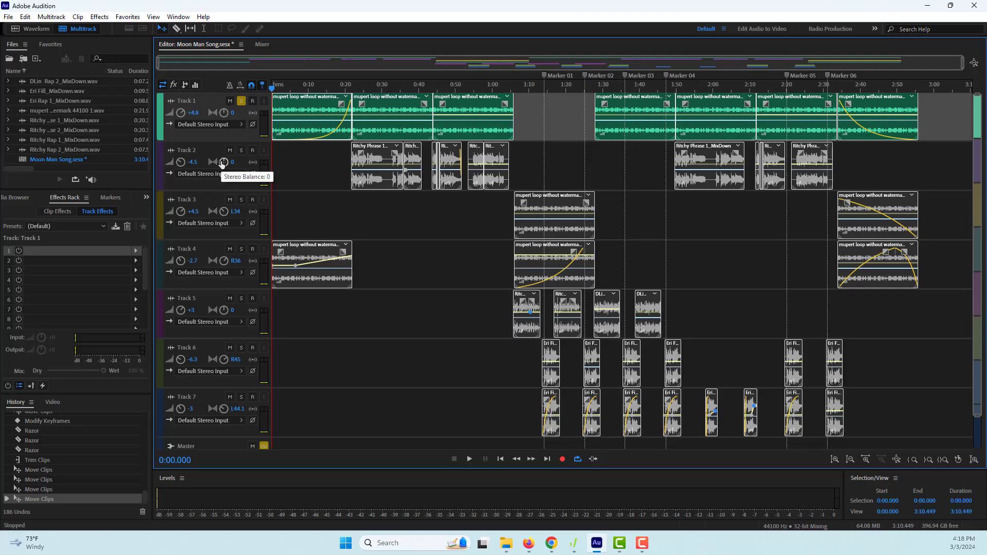
# Switch to Adobe Audition and toggle solo on Track 1 of the Moon Man Song multitrack session
pyautogui.click(241, 101)
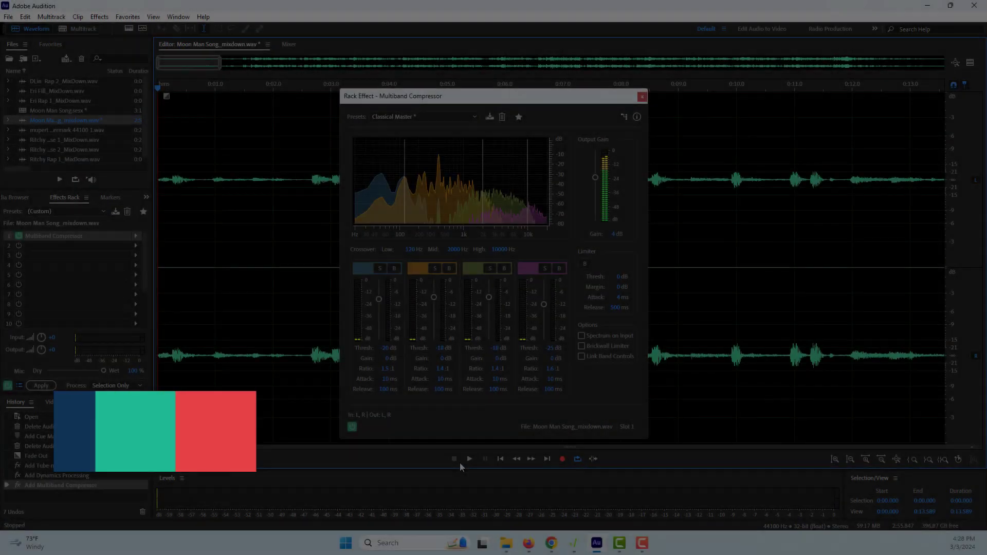
# Play Moon Man Song_mixdown.wav from the beginning with the Multiband Compressor's Classical Master settings open
pyautogui.press('space')
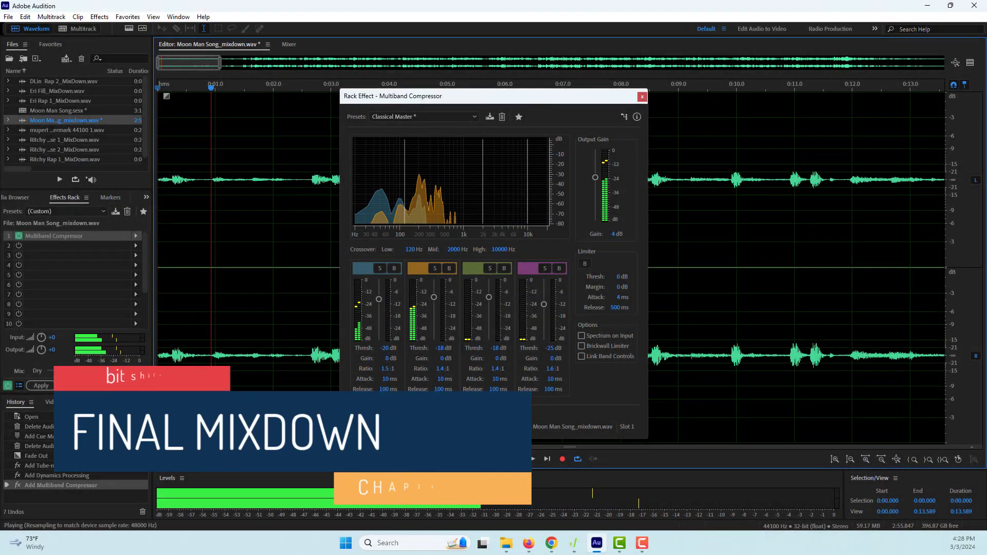